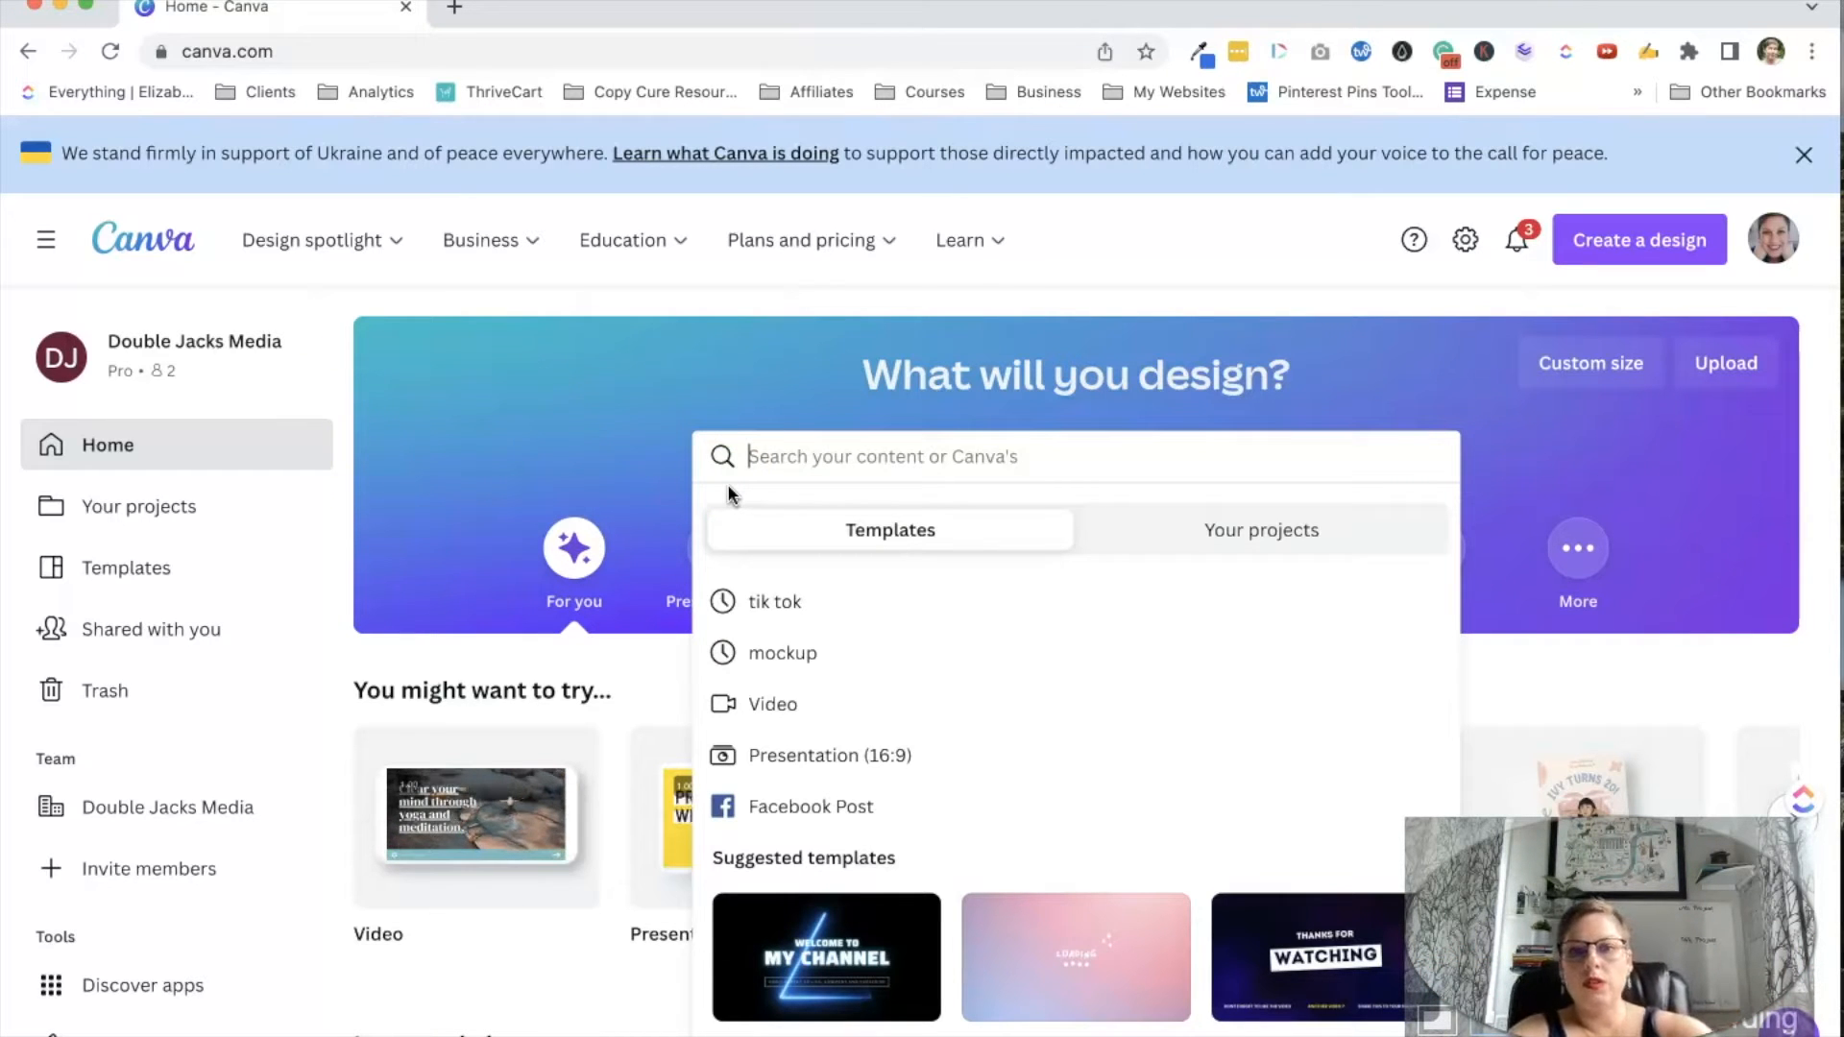
- Search the templates for "checklist" and create a blank checklist design, declining to open it in the desktop app
{"action": "type", "text": "checklist"}
{"action": "key", "text": "Return"}
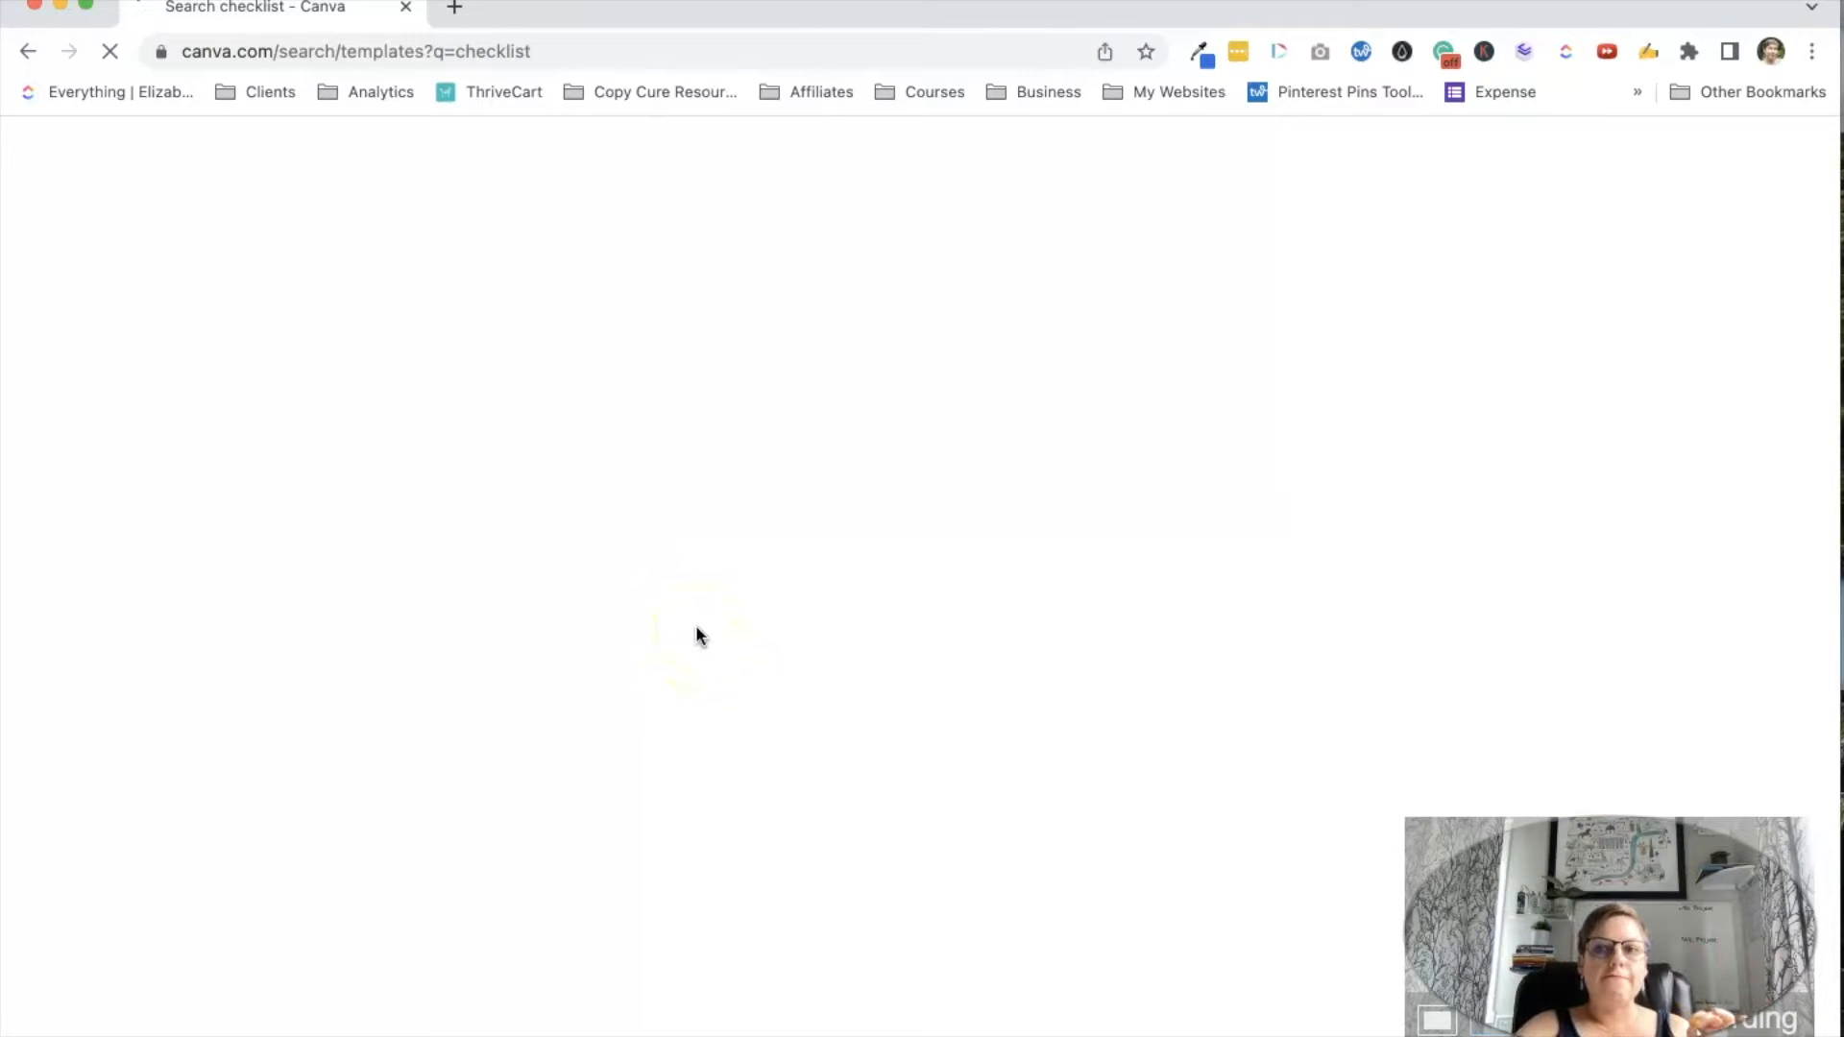
{"action": "scroll", "coordinate": [1117, 505], "scroll_direction": "down", "scroll_amount": 4}
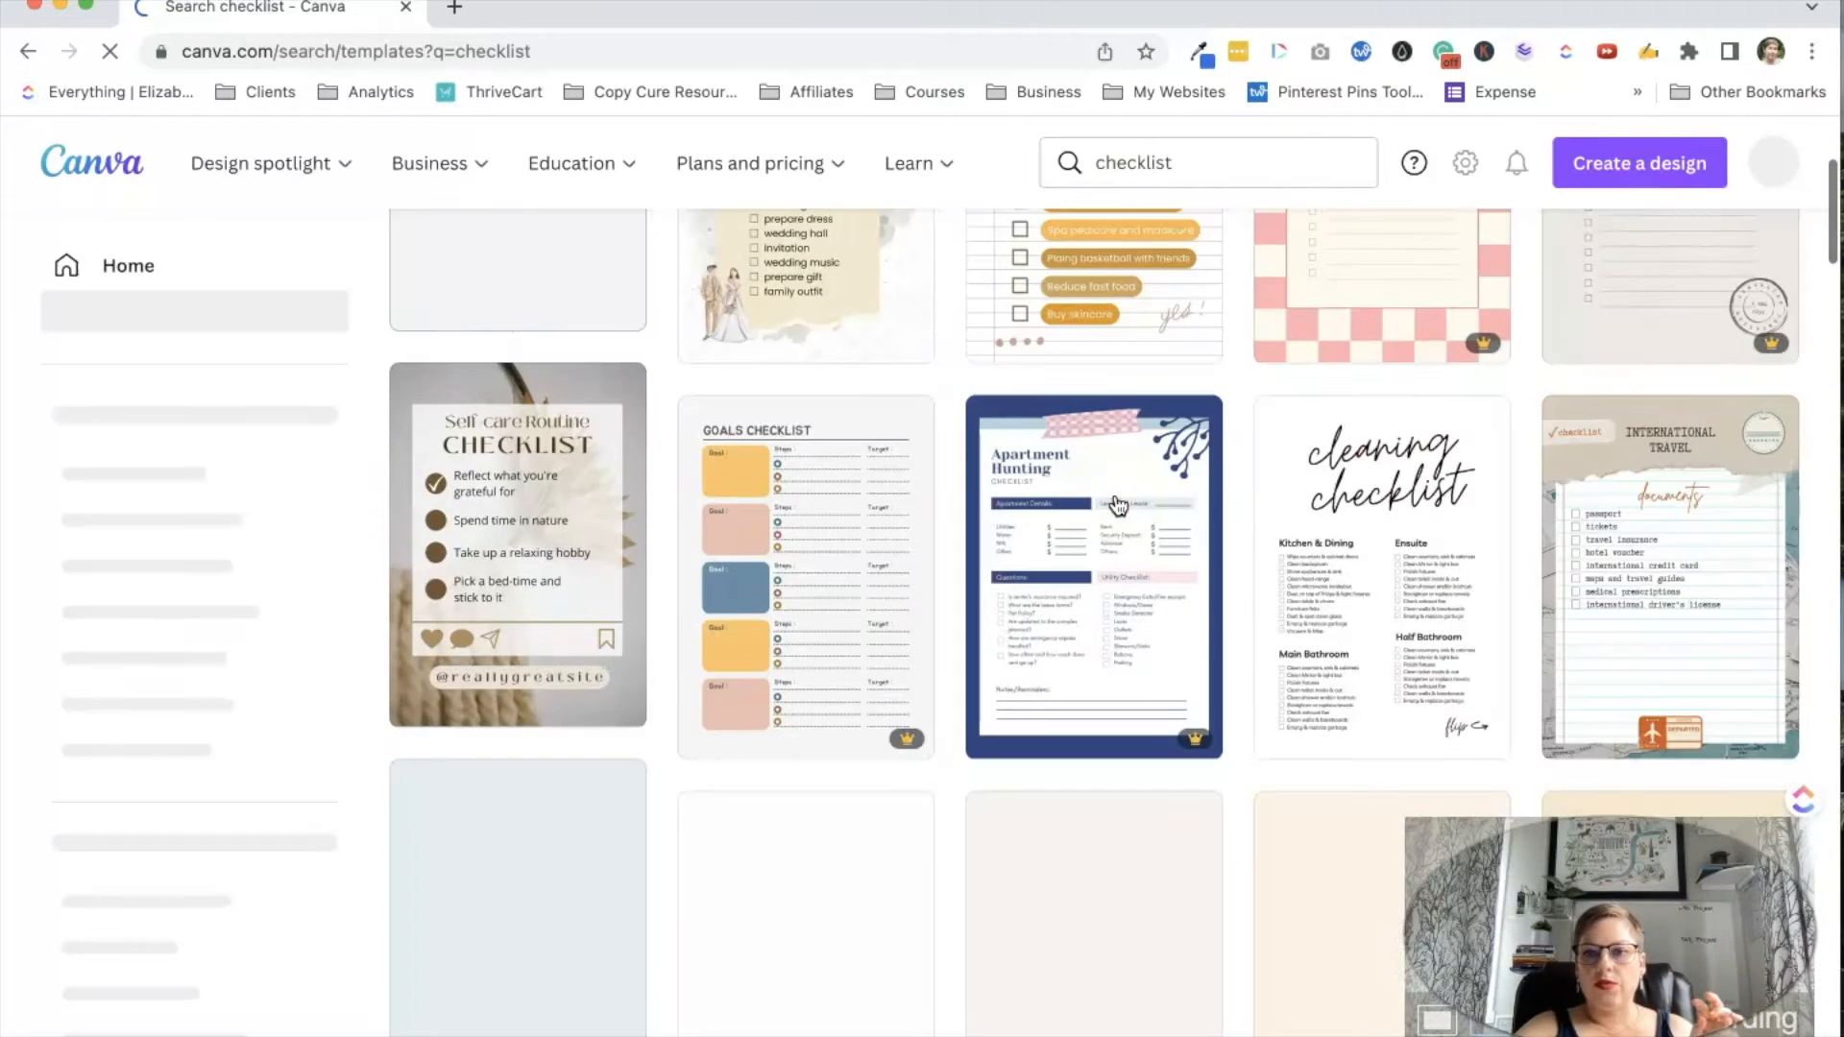
{"action": "scroll", "coordinate": [1117, 505], "scroll_direction": "down", "scroll_amount": 4}
{"action": "scroll", "coordinate": [1116, 505], "scroll_direction": "down", "scroll_amount": 5}
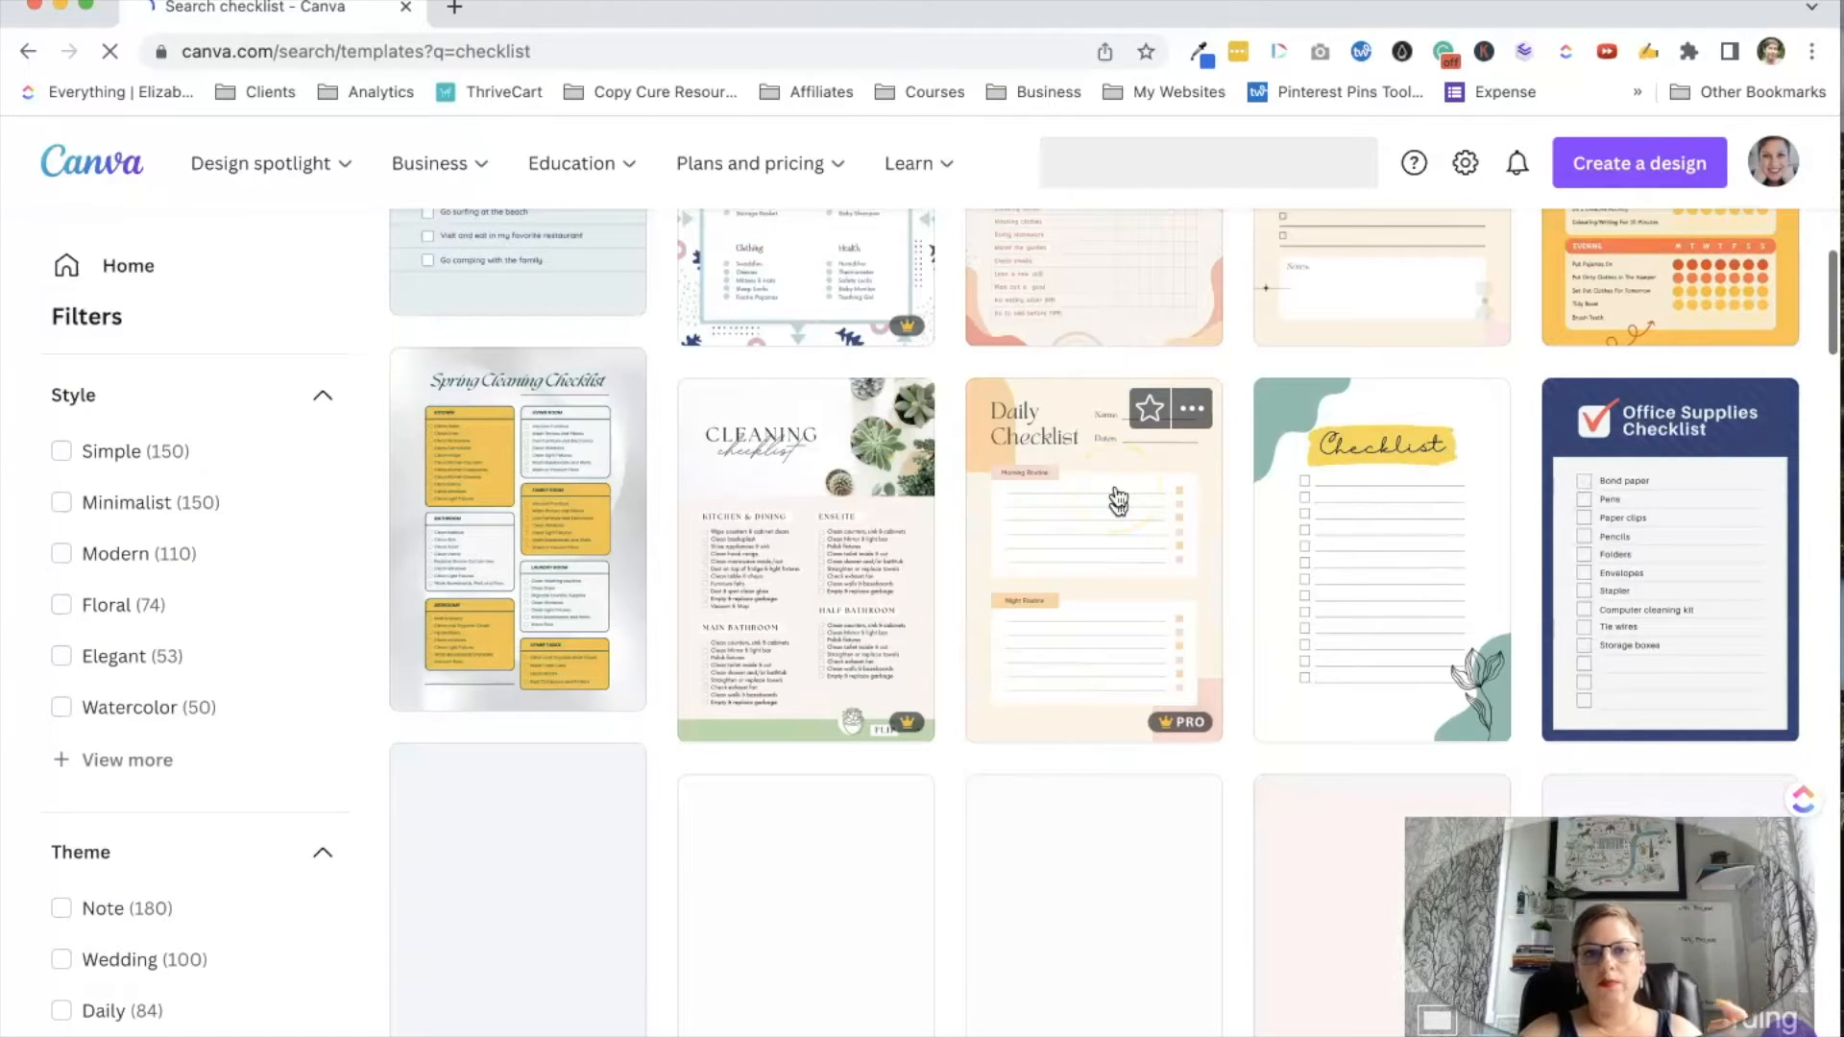
{"action": "scroll", "coordinate": [1117, 500], "scroll_direction": "down", "scroll_amount": 5}
{"action": "scroll", "coordinate": [1118, 497], "scroll_direction": "up", "scroll_amount": 10}
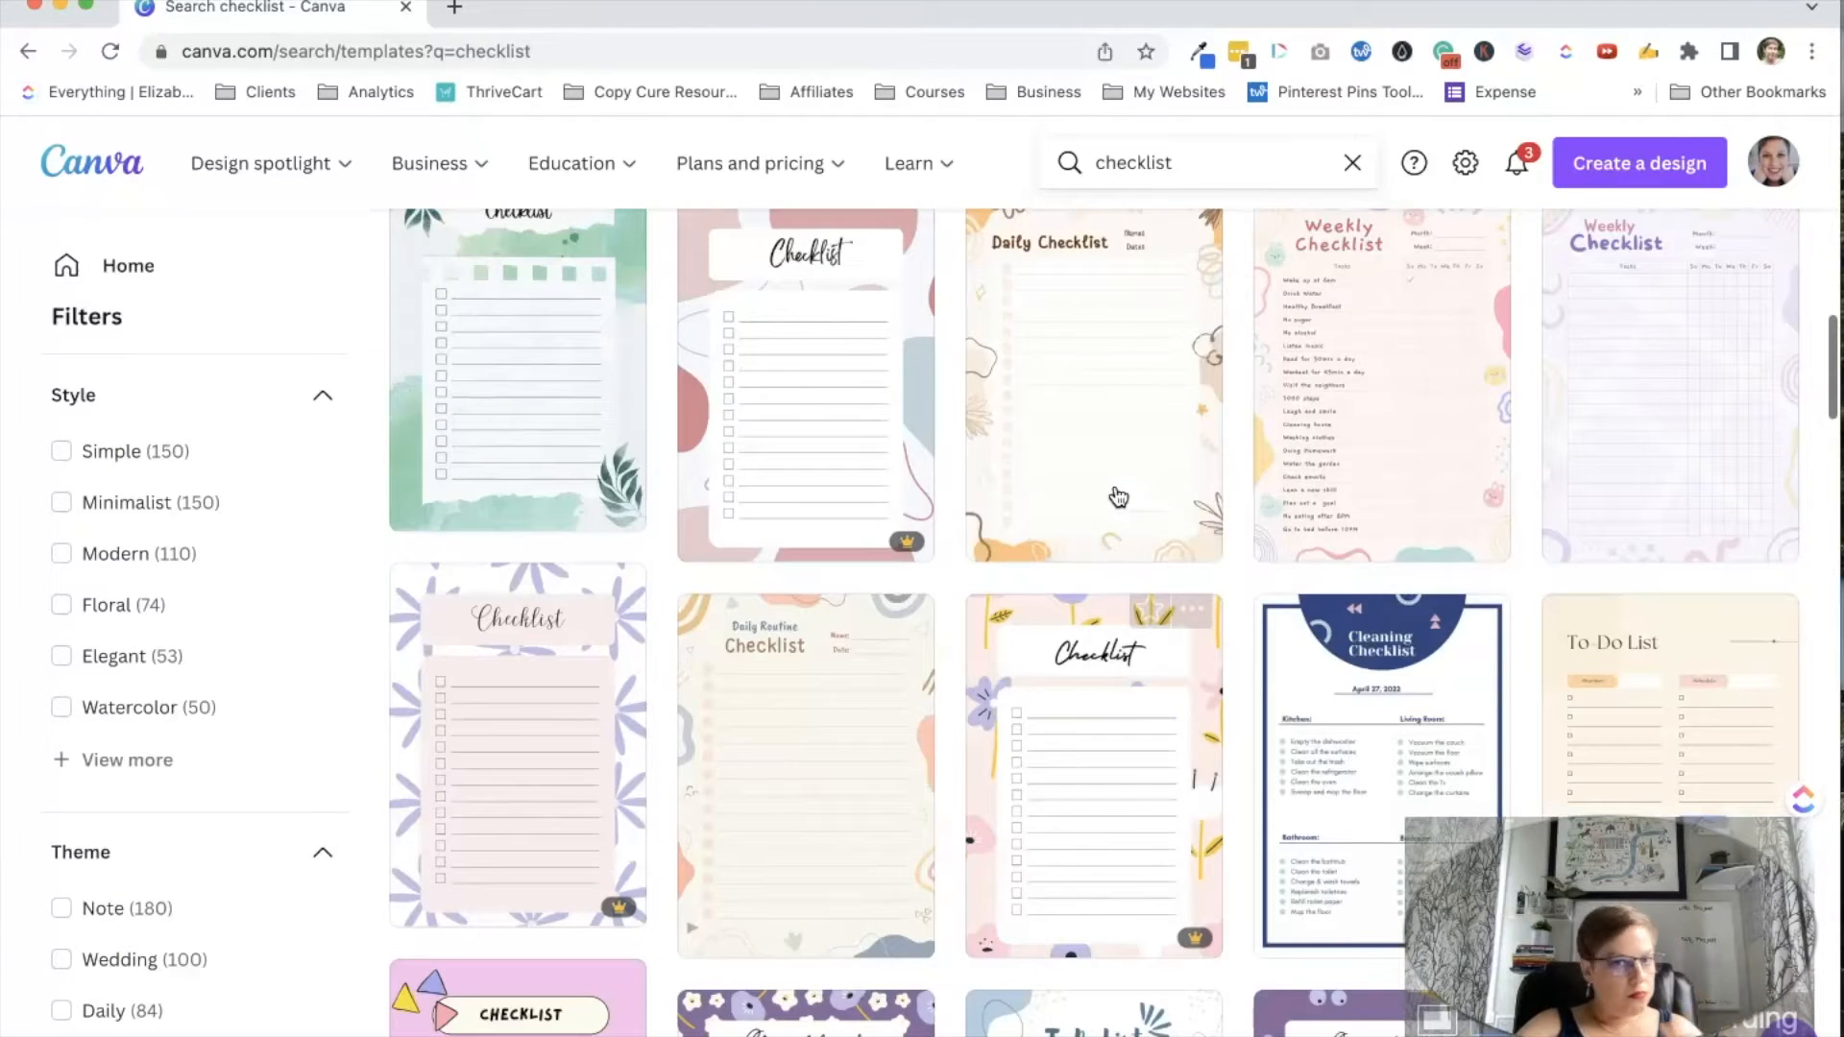
{"action": "scroll", "coordinate": [1118, 496], "scroll_direction": "up", "scroll_amount": 5}
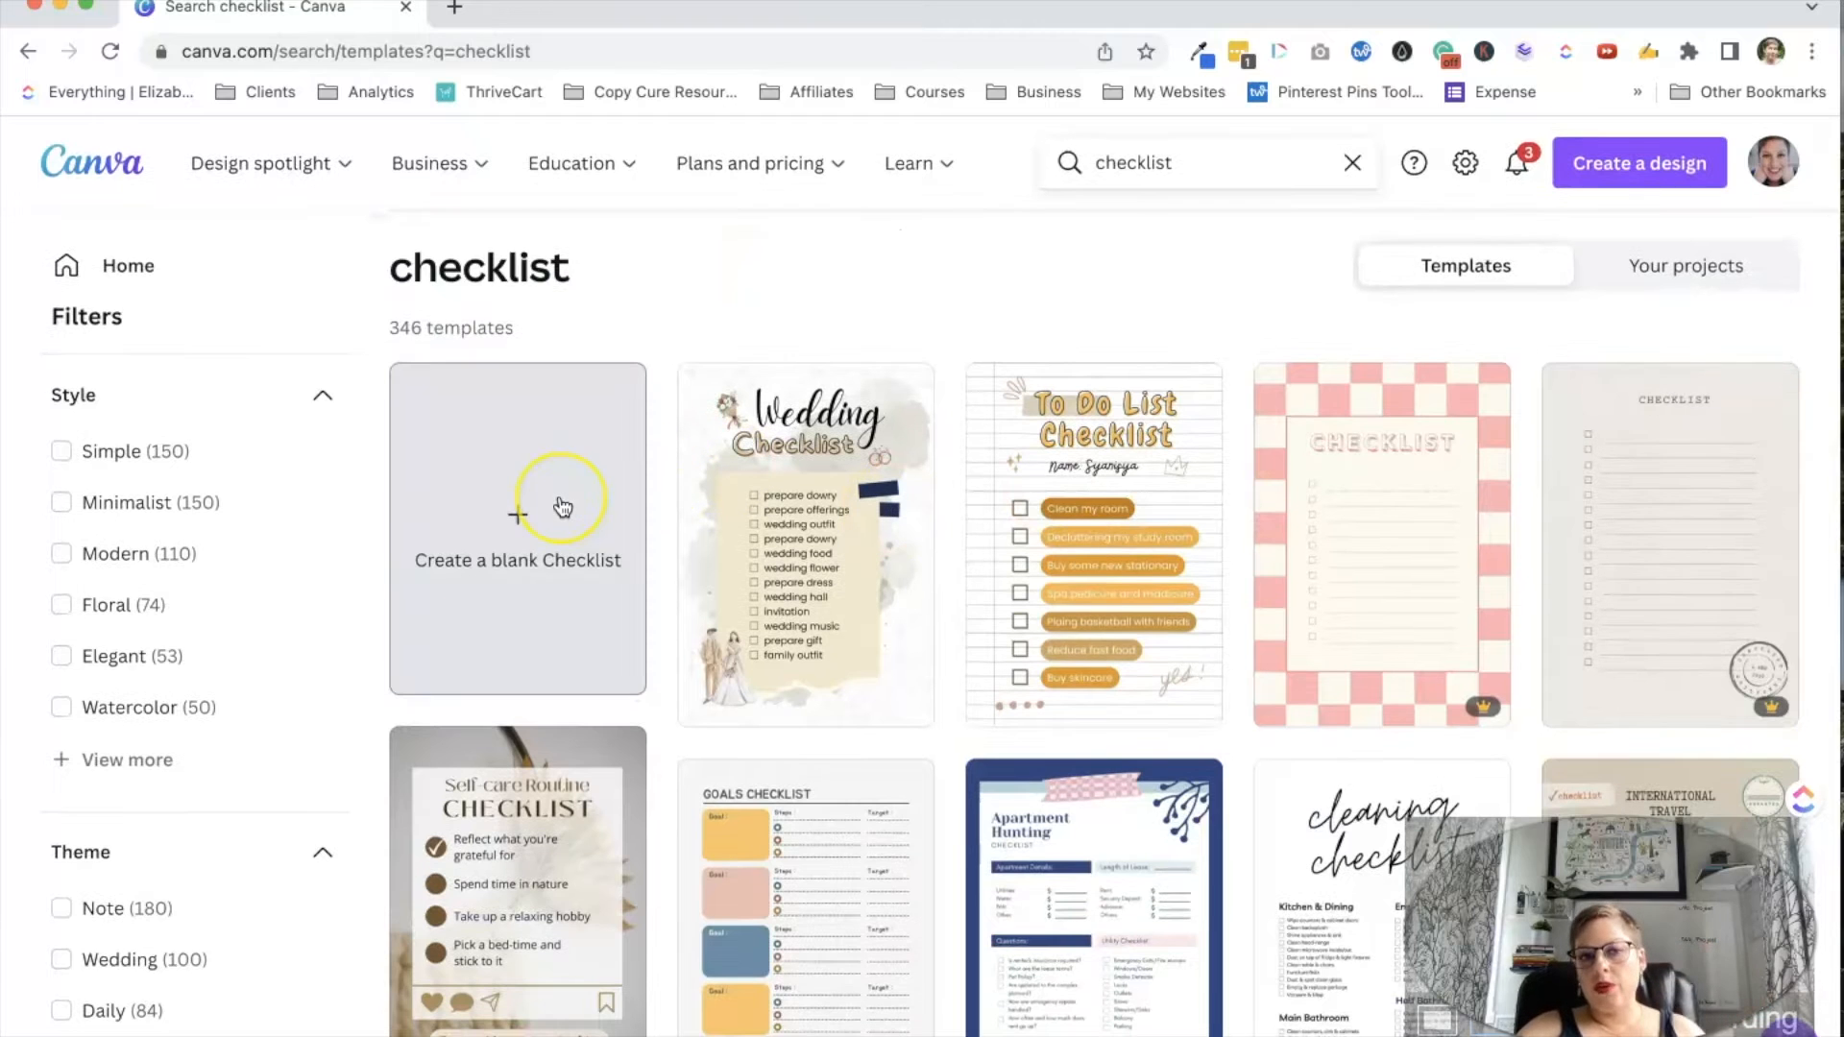
{"action": "left_click", "coordinate": [562, 501]}
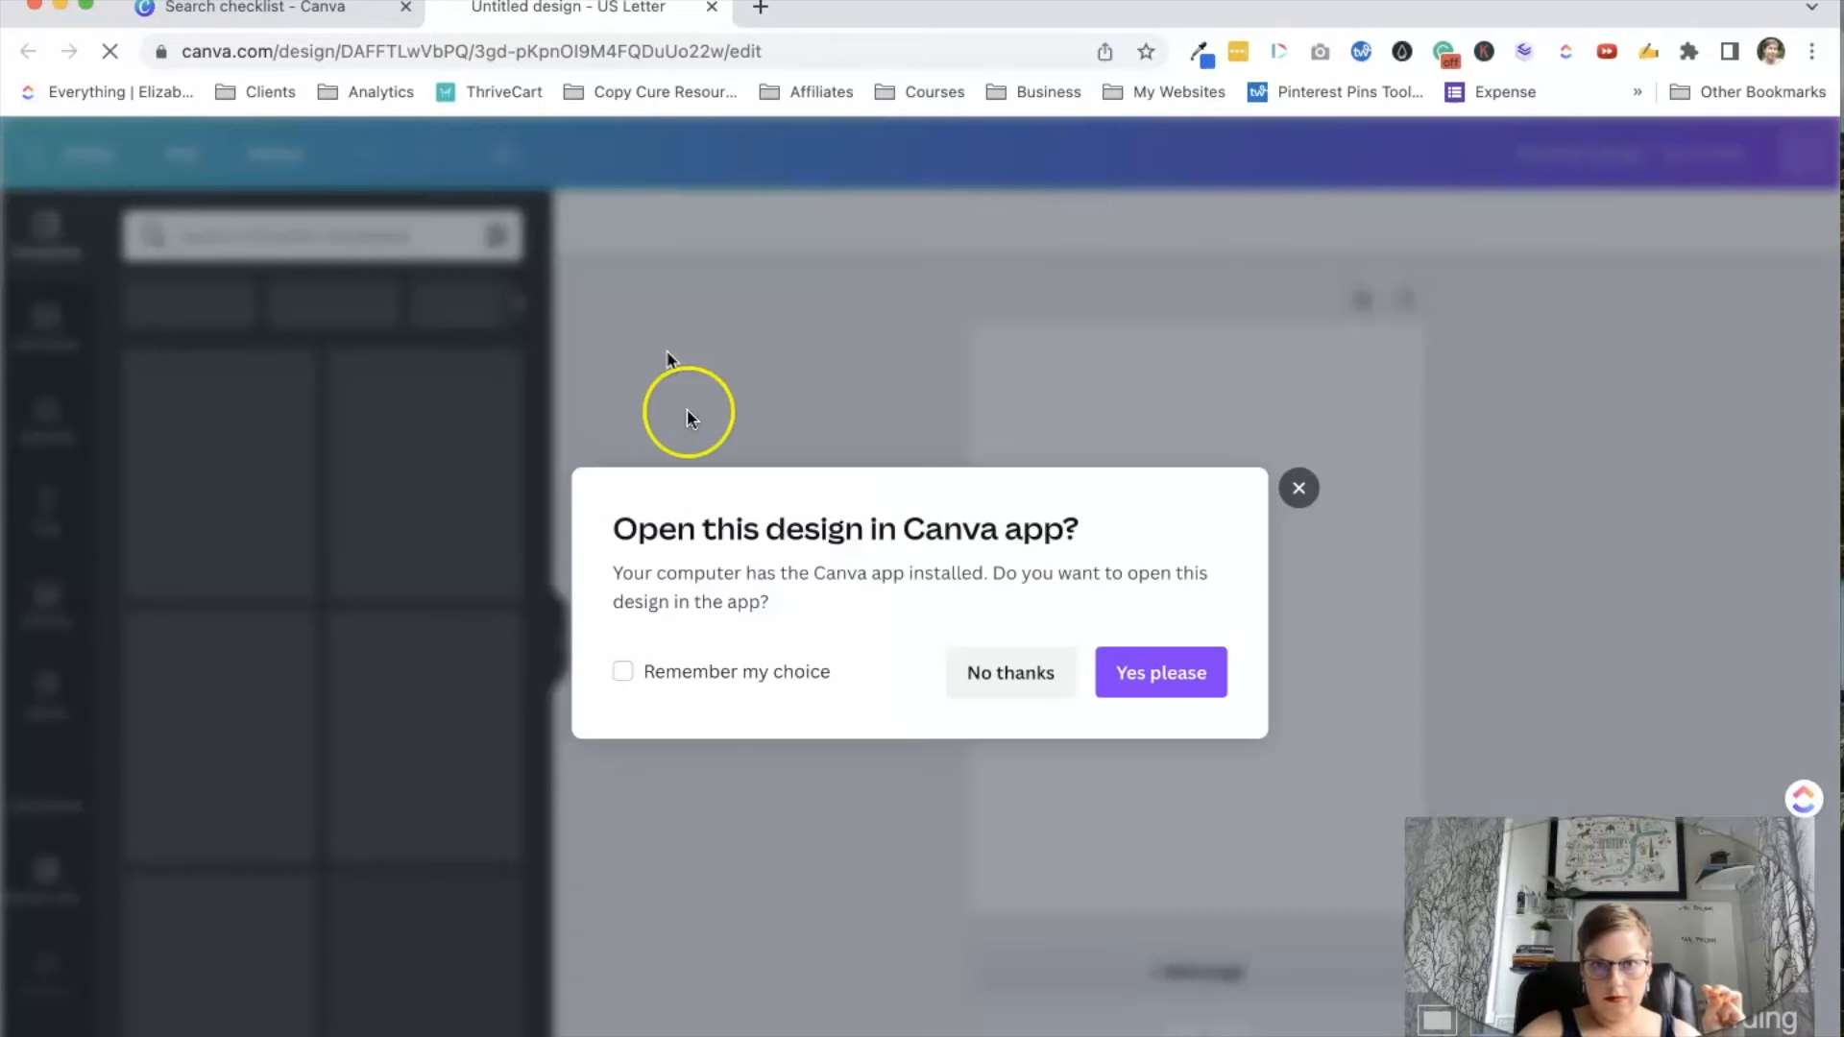
{"action": "left_click", "coordinate": [1010, 672]}
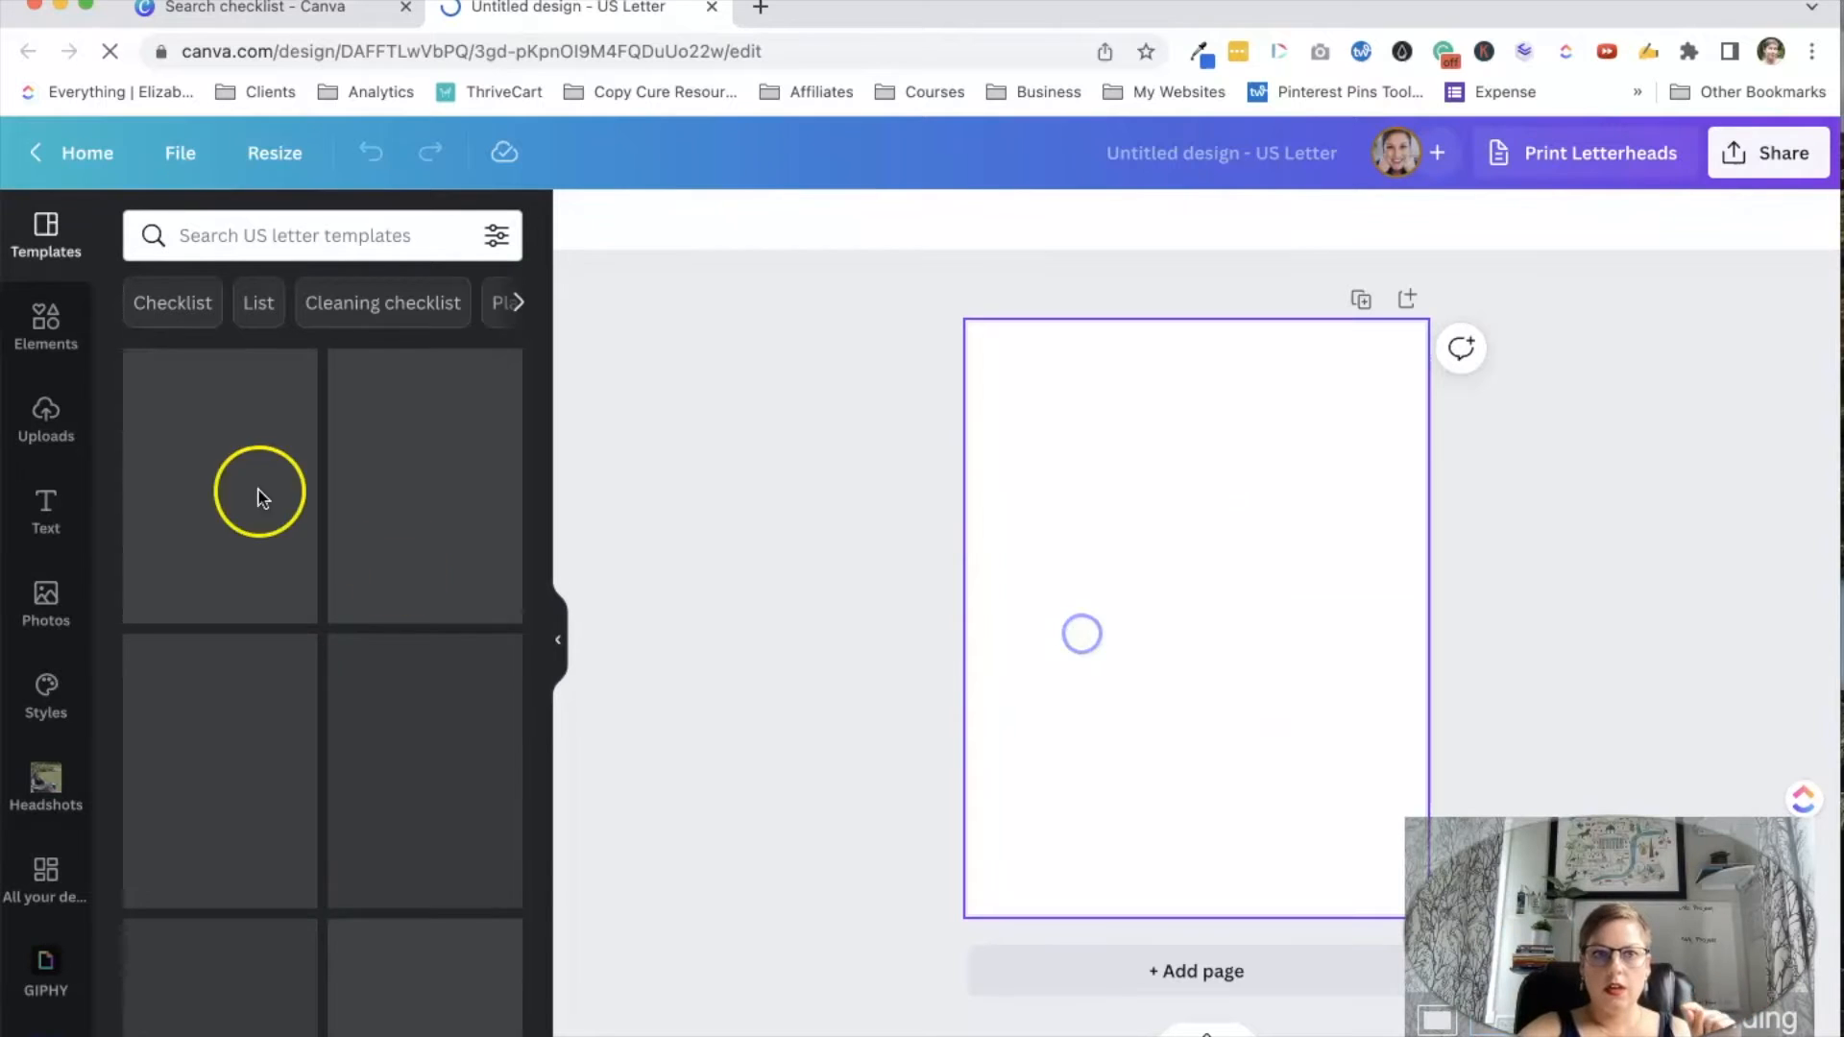
- Browse the font combinations available as text for the blank page
{"action": "left_click", "coordinate": [44, 346]}
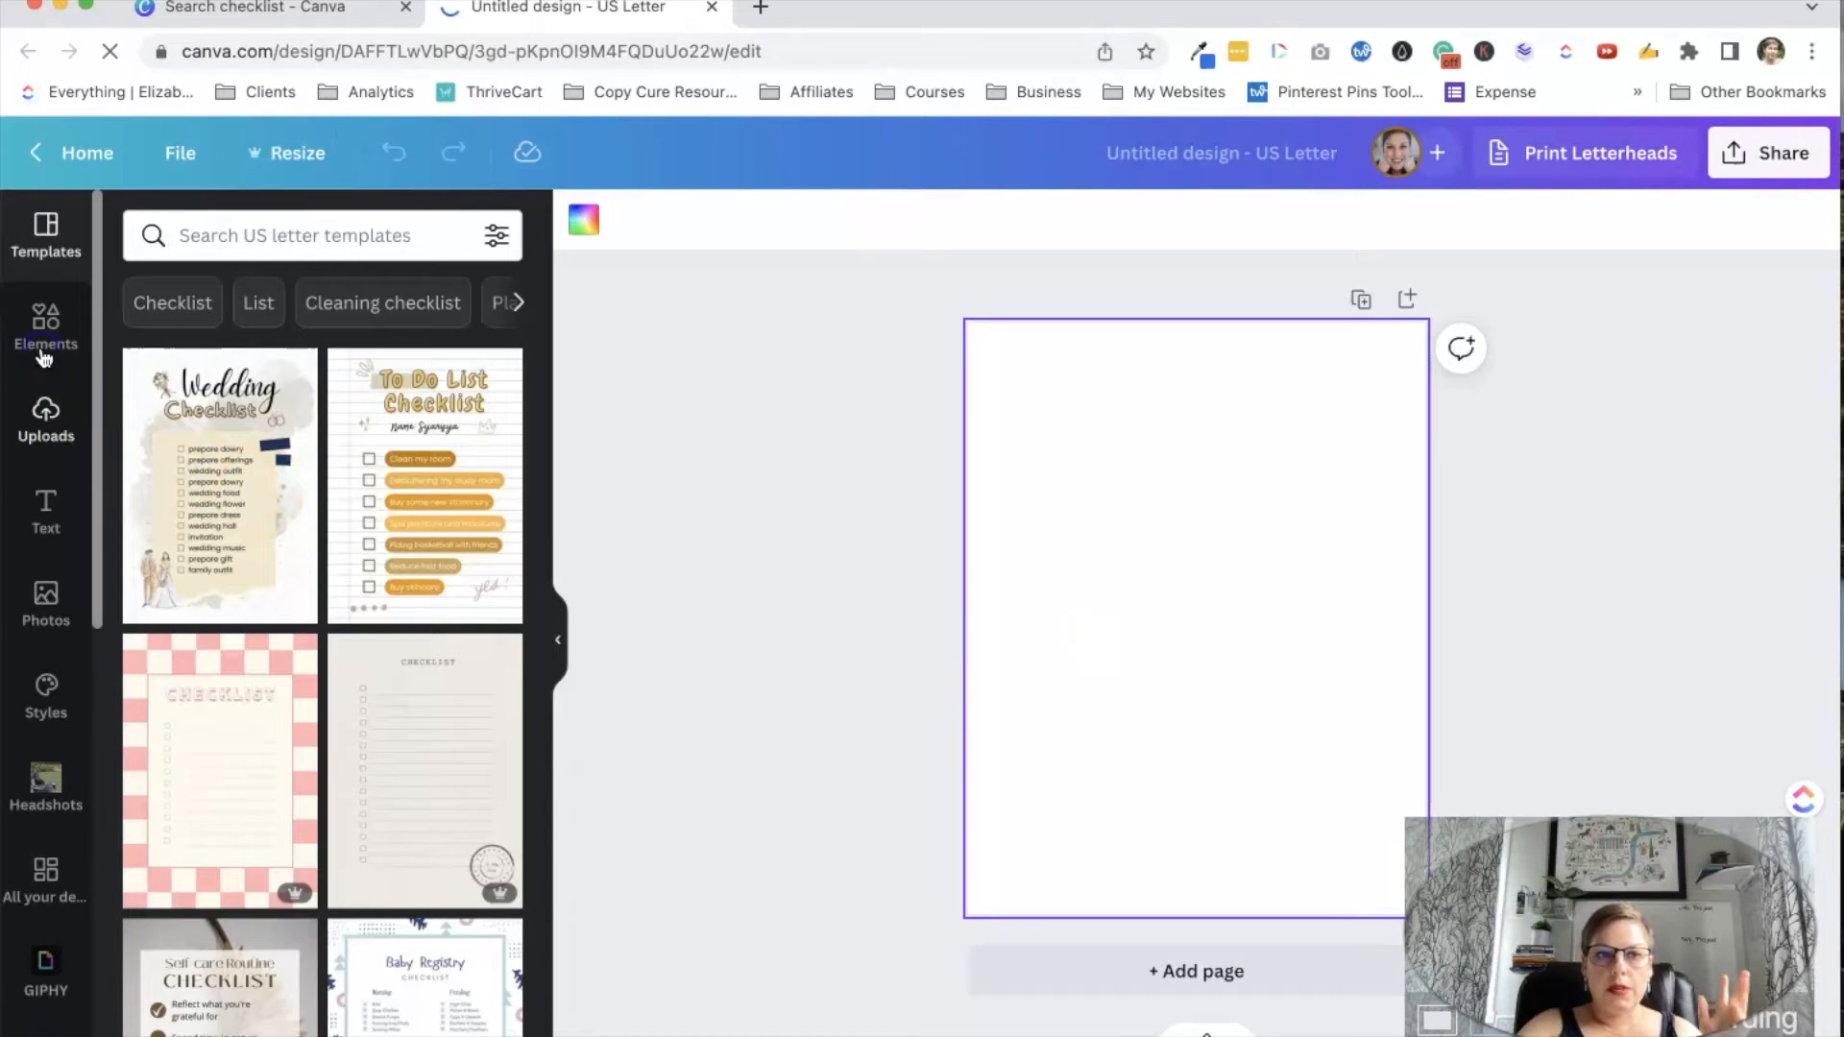
{"action": "left_click", "coordinate": [46, 512]}
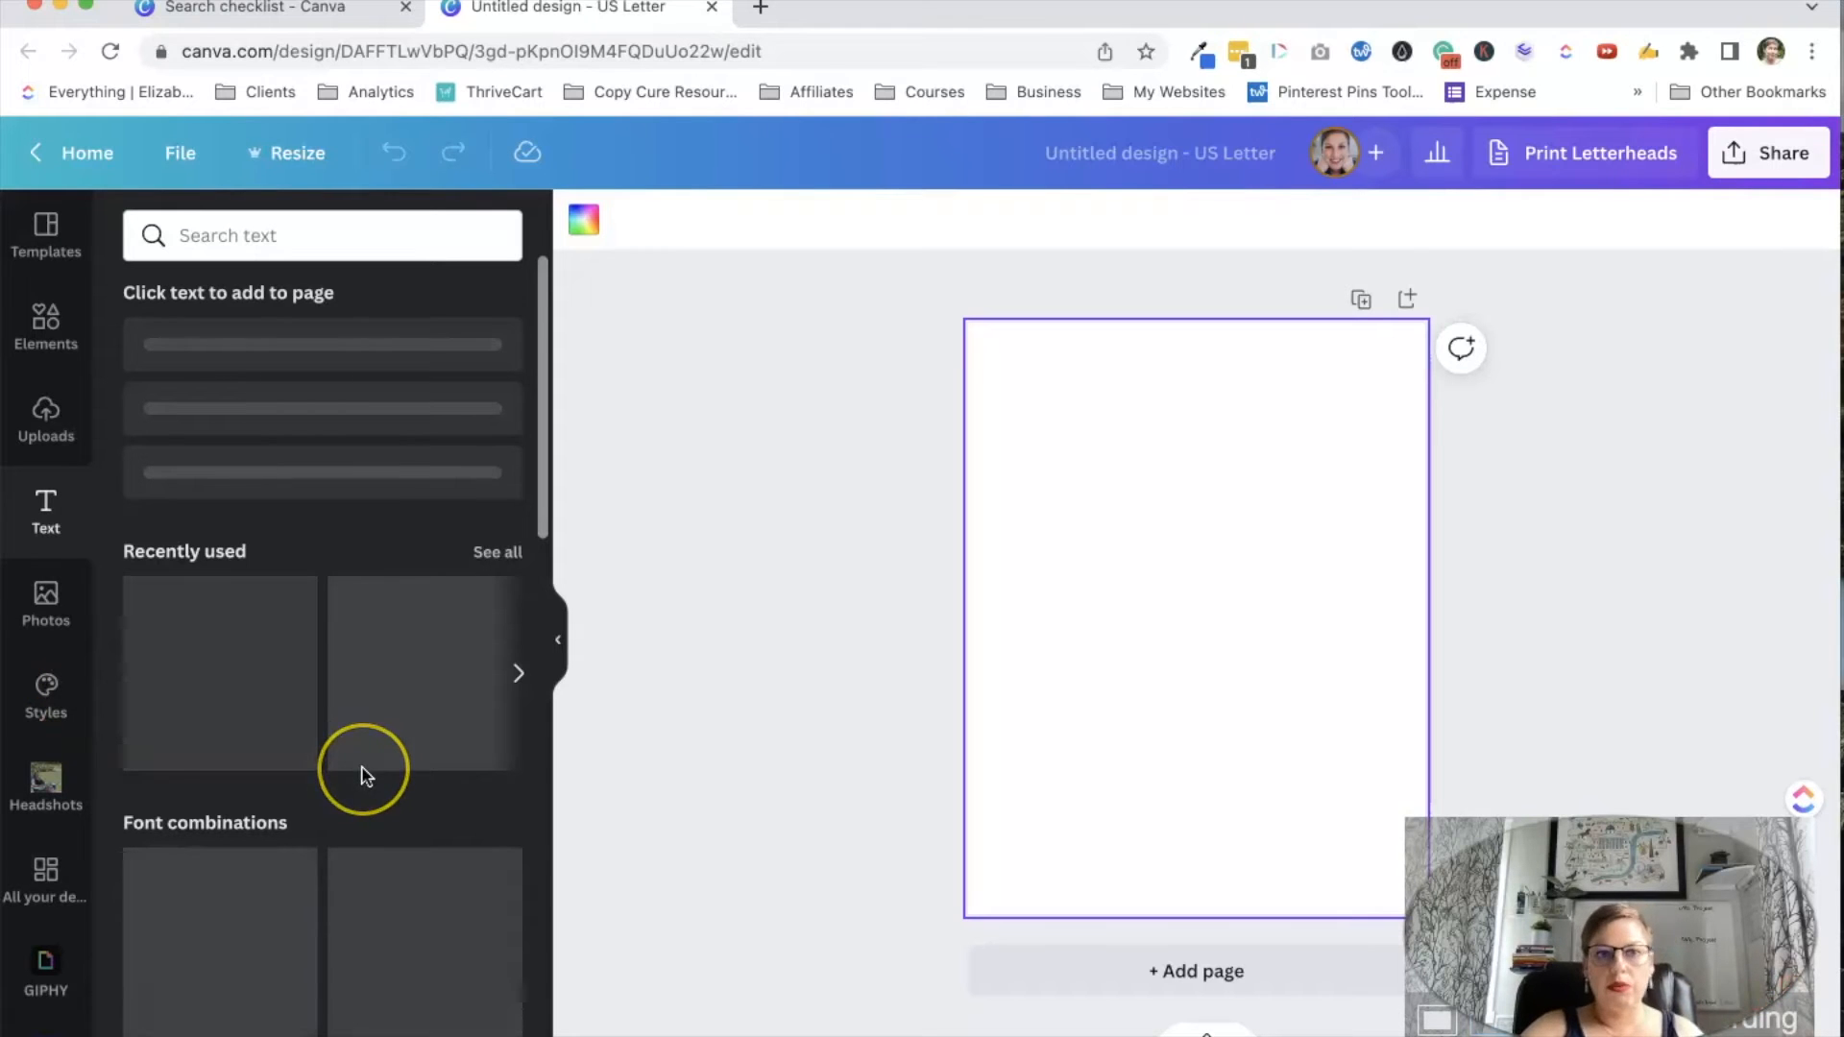
{"action": "scroll", "coordinate": [360, 769], "scroll_direction": "down", "scroll_amount": 2}
{"action": "scroll", "coordinate": [363, 776], "scroll_direction": "up", "scroll_amount": 2}
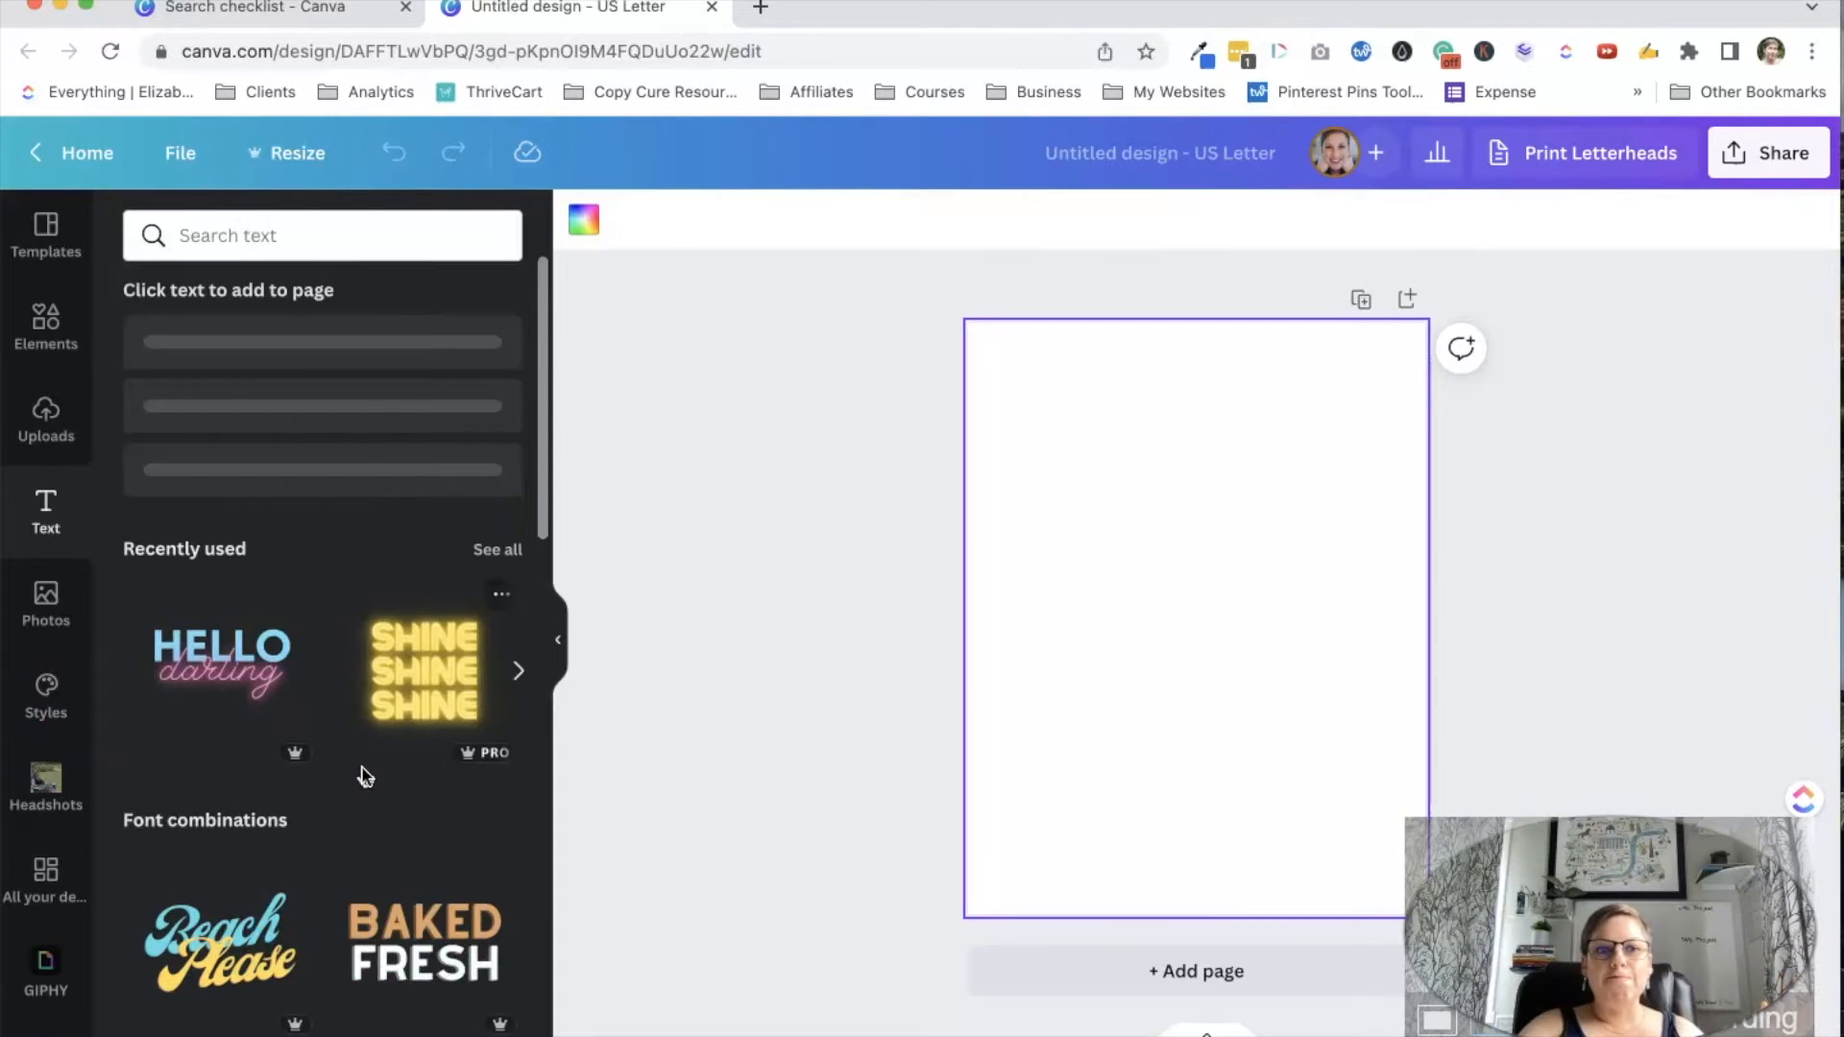
{"action": "scroll", "coordinate": [363, 774], "scroll_direction": "down", "scroll_amount": 8}
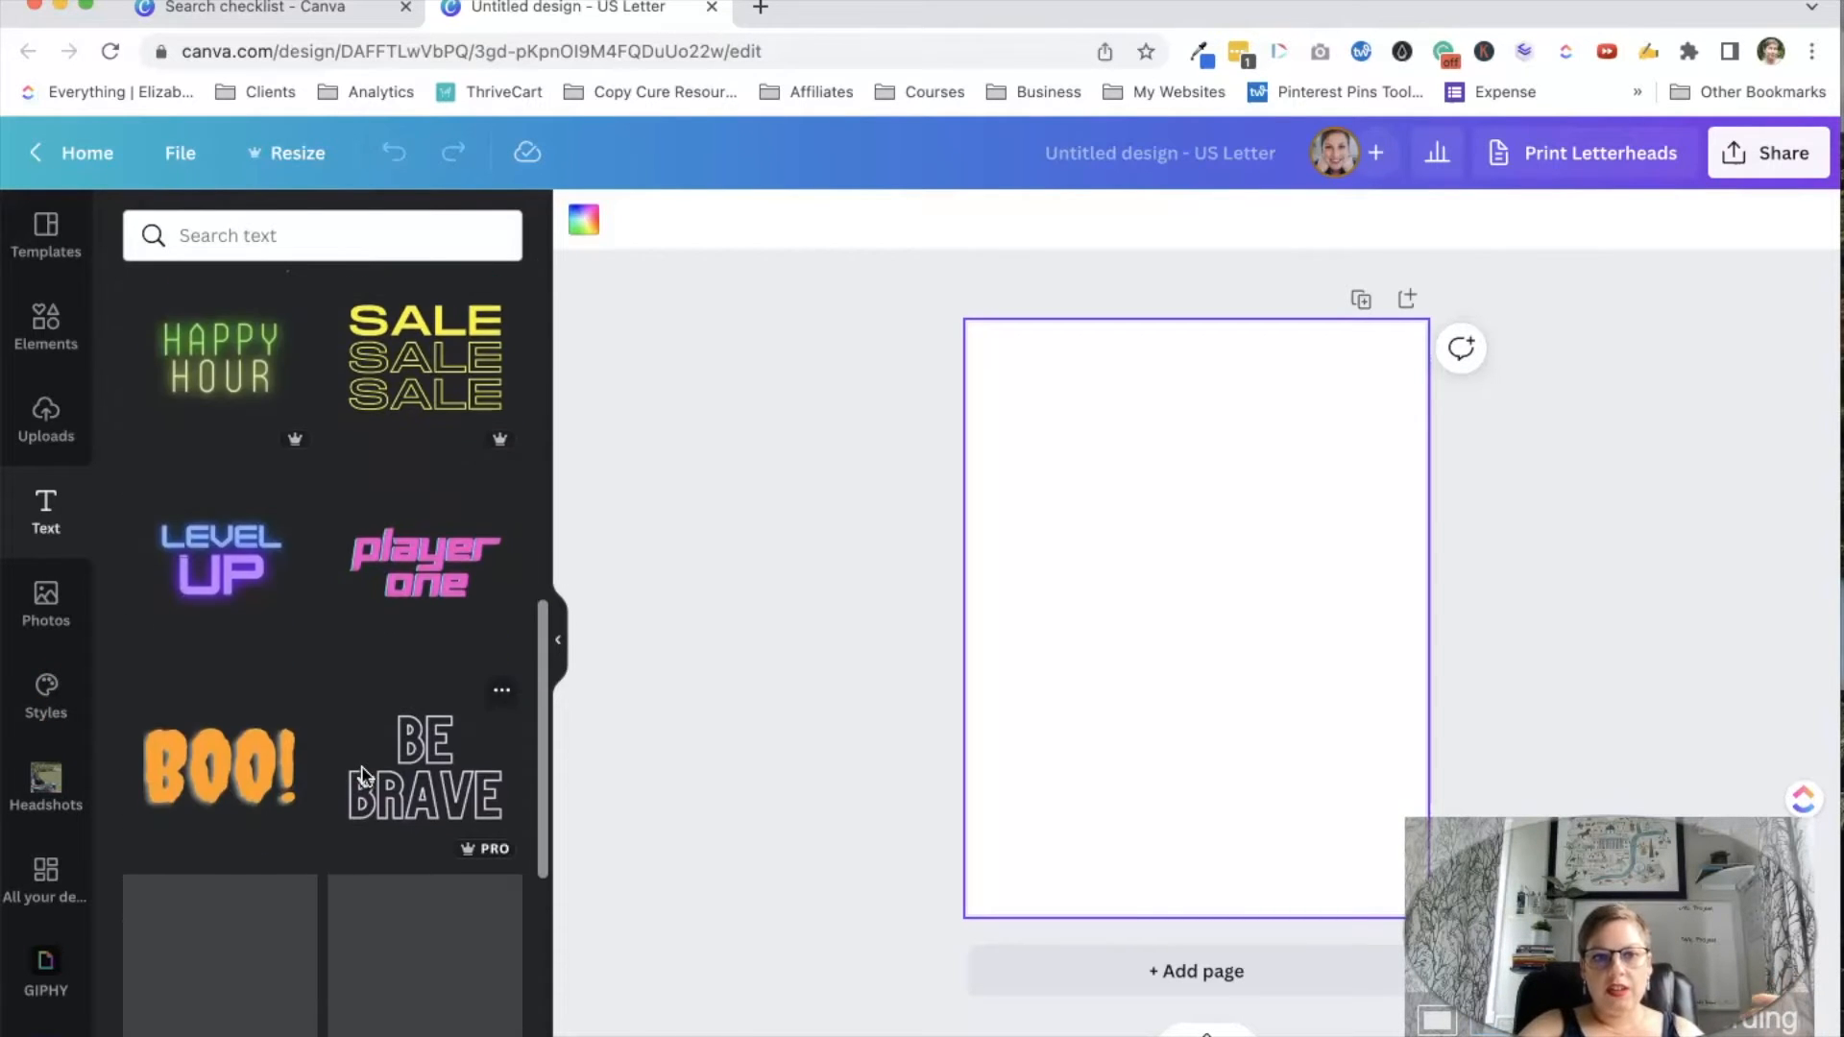
{"action": "left_click", "coordinate": [1028, 673]}
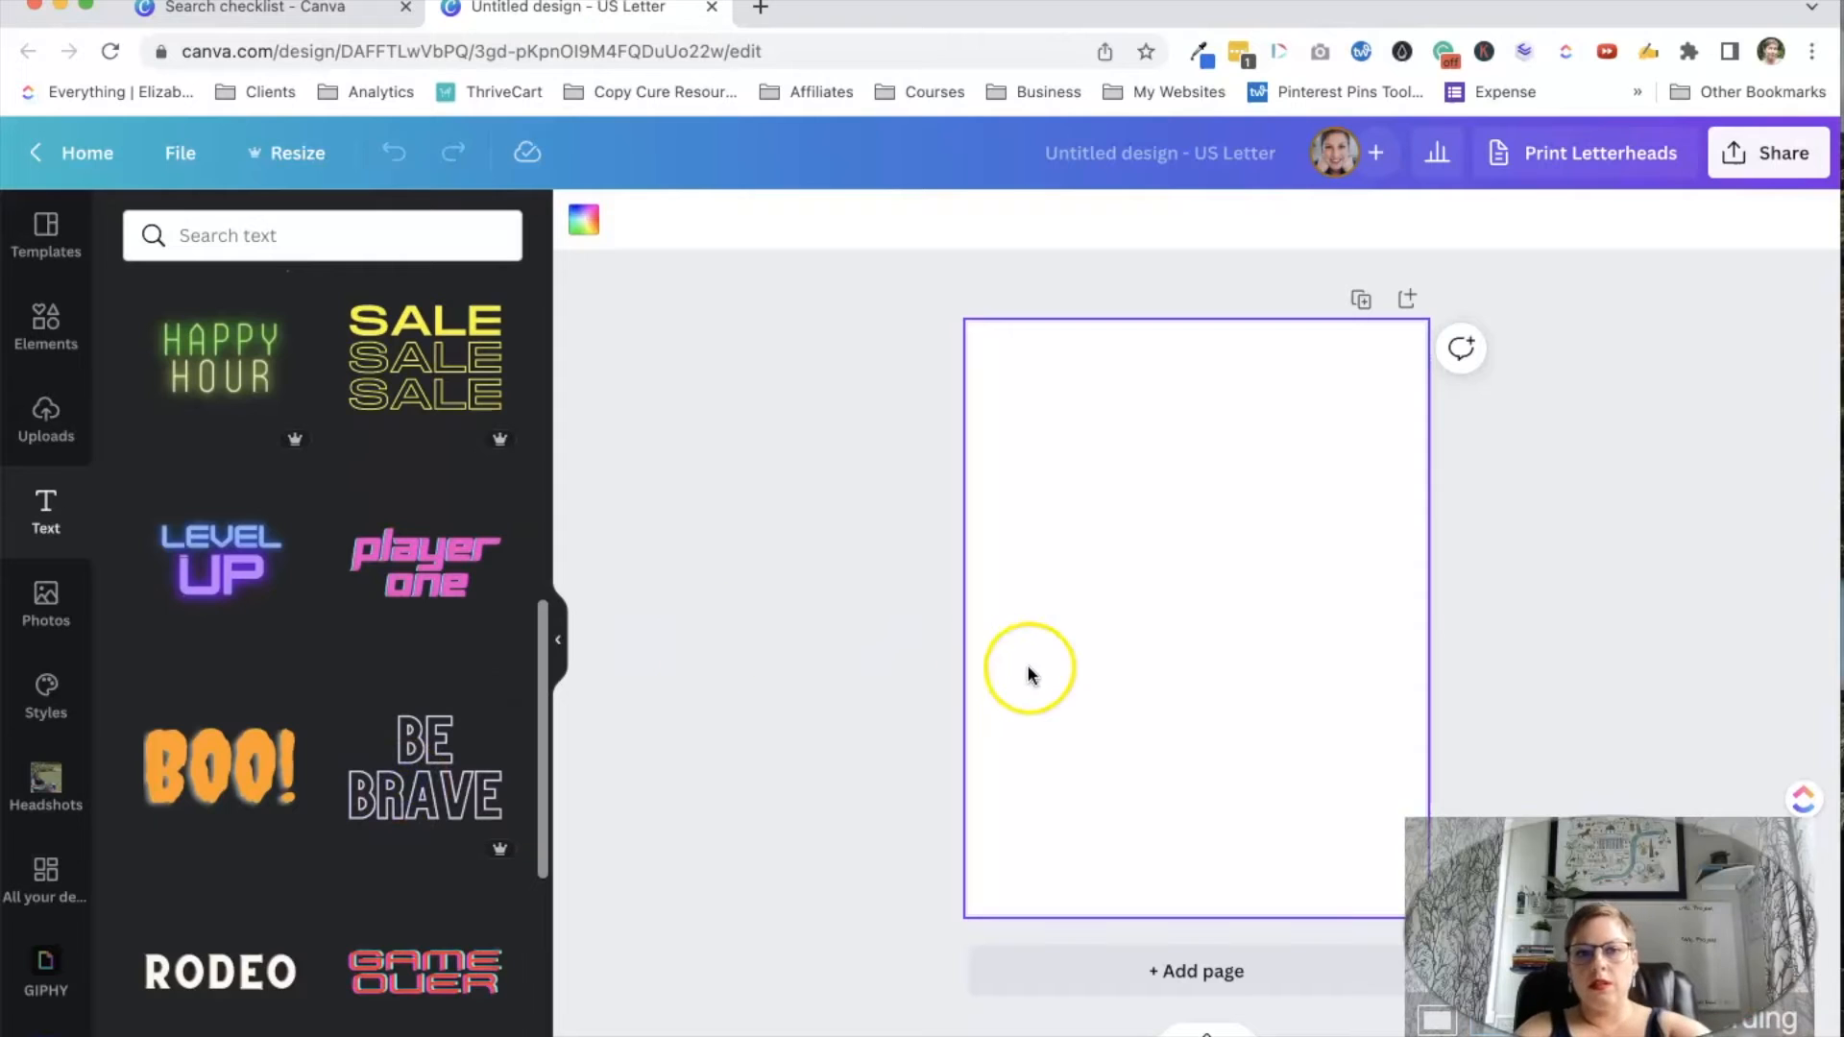
{"action": "left_click", "coordinate": [423, 768]}
{"action": "key", "text": "BackSpace"}
{"action": "left_click", "coordinate": [1446, 668]}
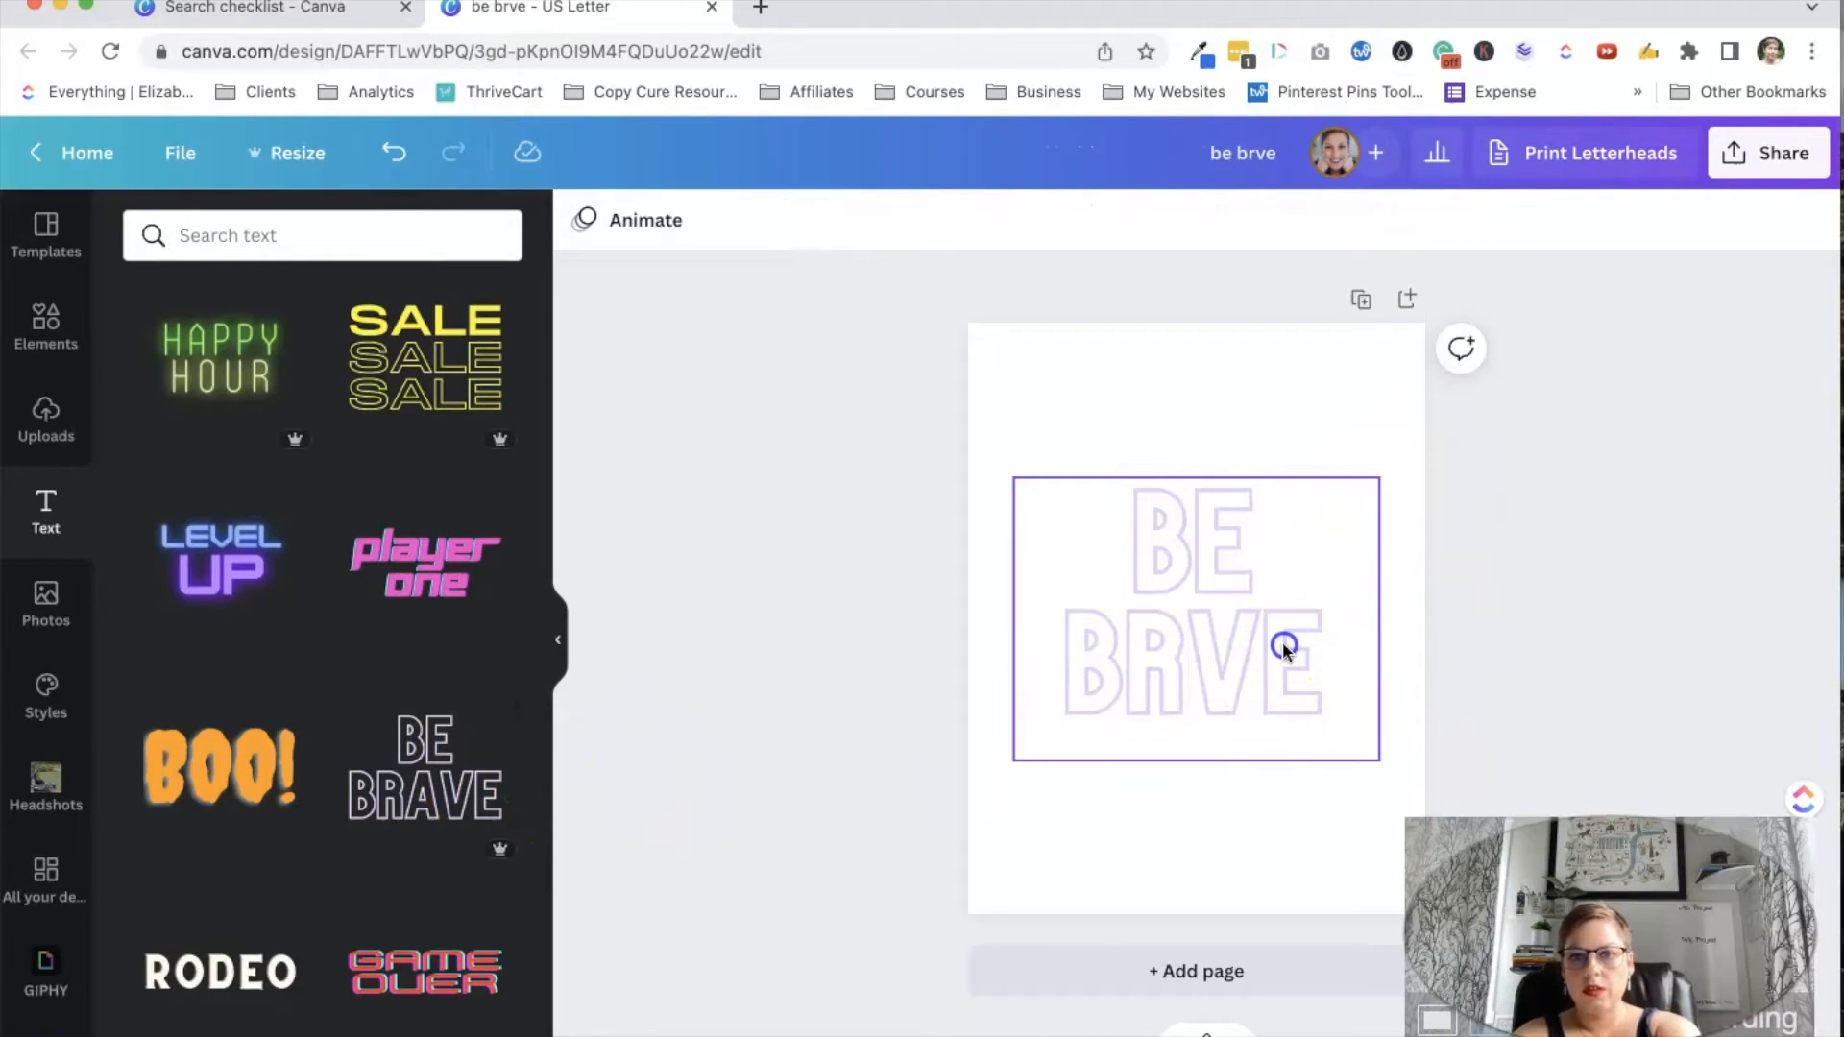
{"action": "key", "text": "BackSpace"}
- Add the "player one" font combination to the page and extend its text to read "player one checklist"
{"action": "scroll", "coordinate": [366, 473], "scroll_direction": "down", "scroll_amount": 5}
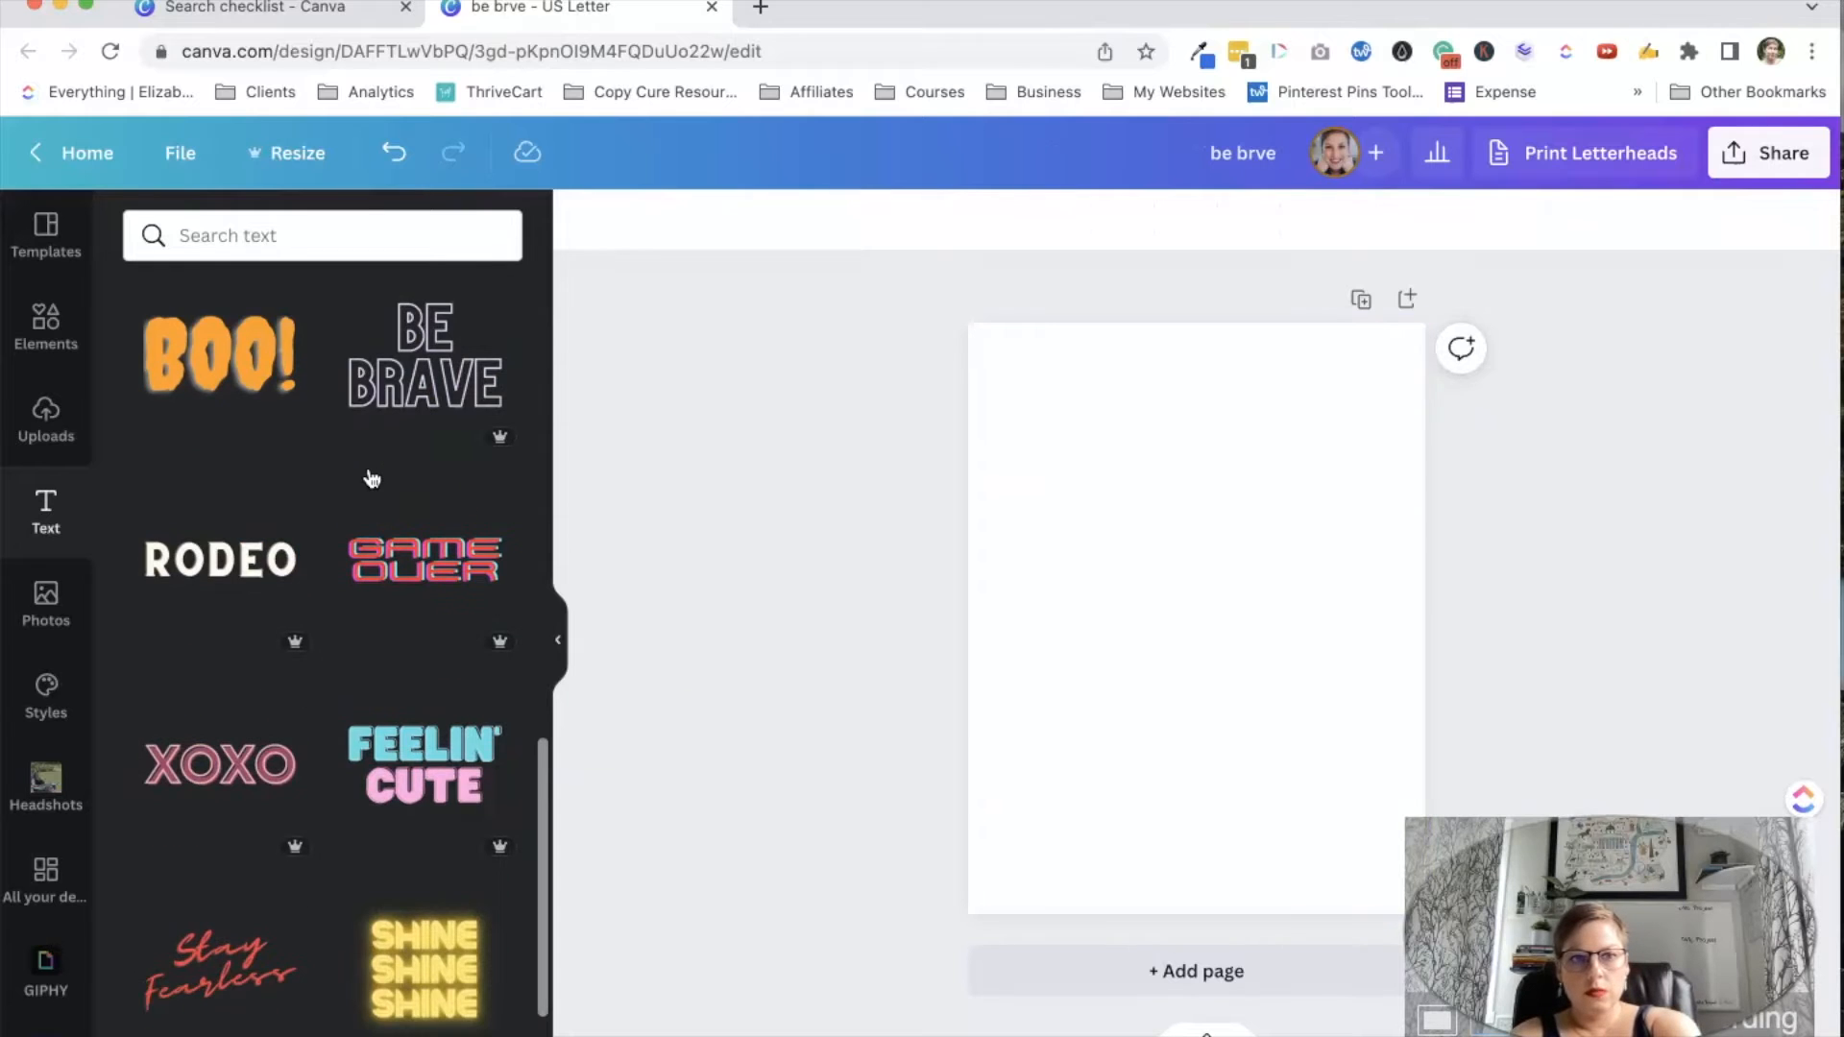
{"action": "scroll", "coordinate": [372, 477], "scroll_direction": "up", "scroll_amount": 5}
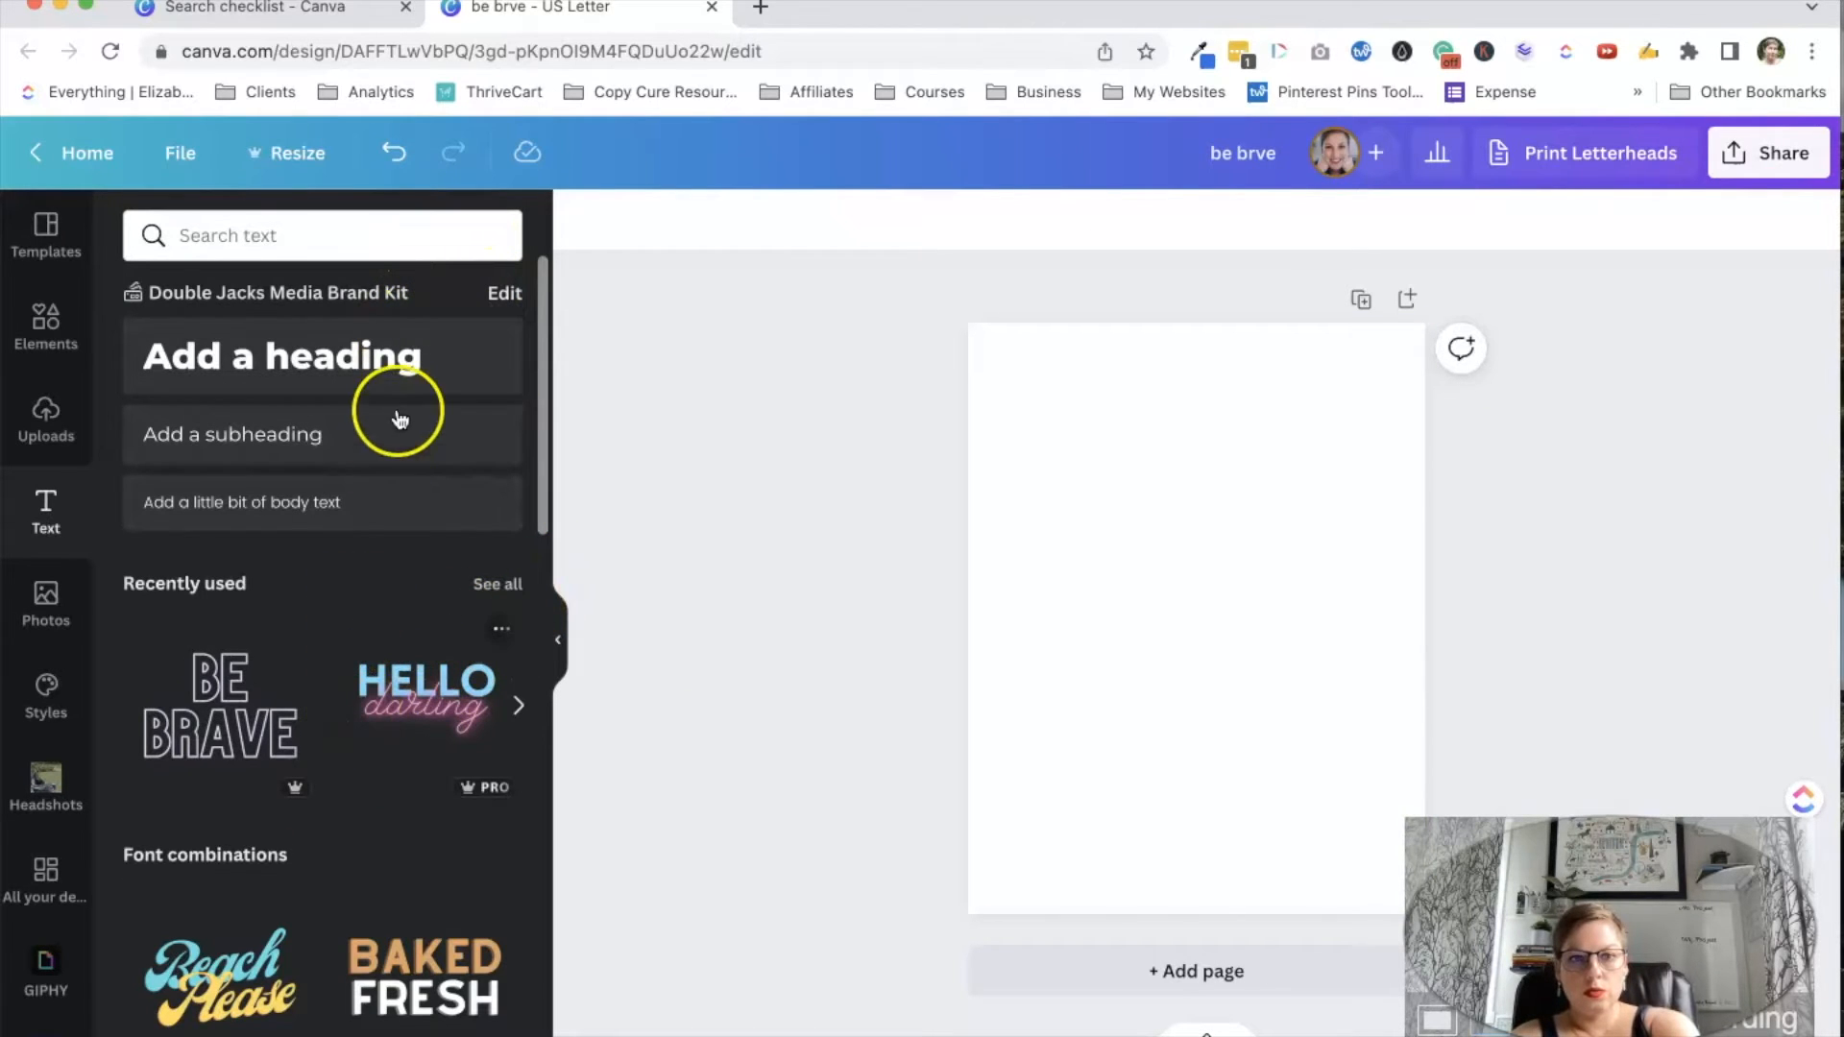
{"action": "scroll", "coordinate": [325, 768], "scroll_direction": "down", "scroll_amount": 4}
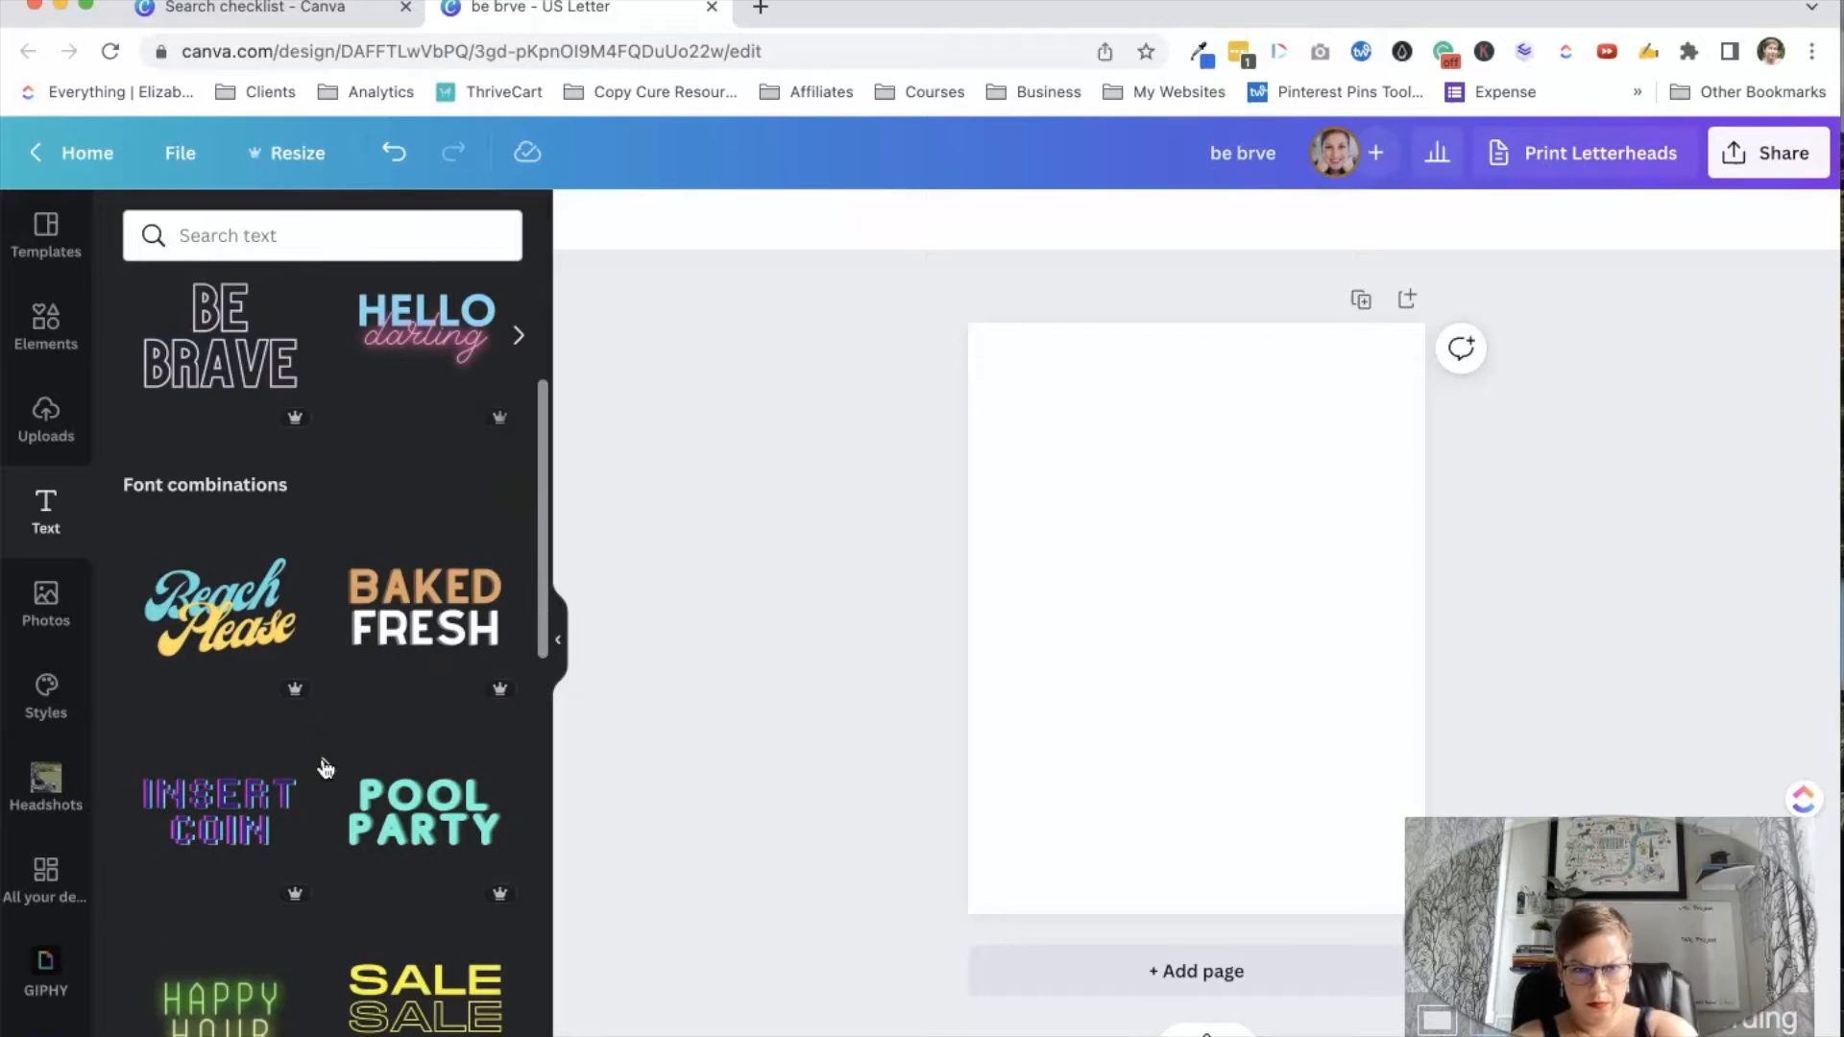
{"action": "scroll", "coordinate": [325, 769], "scroll_direction": "down", "scroll_amount": 5}
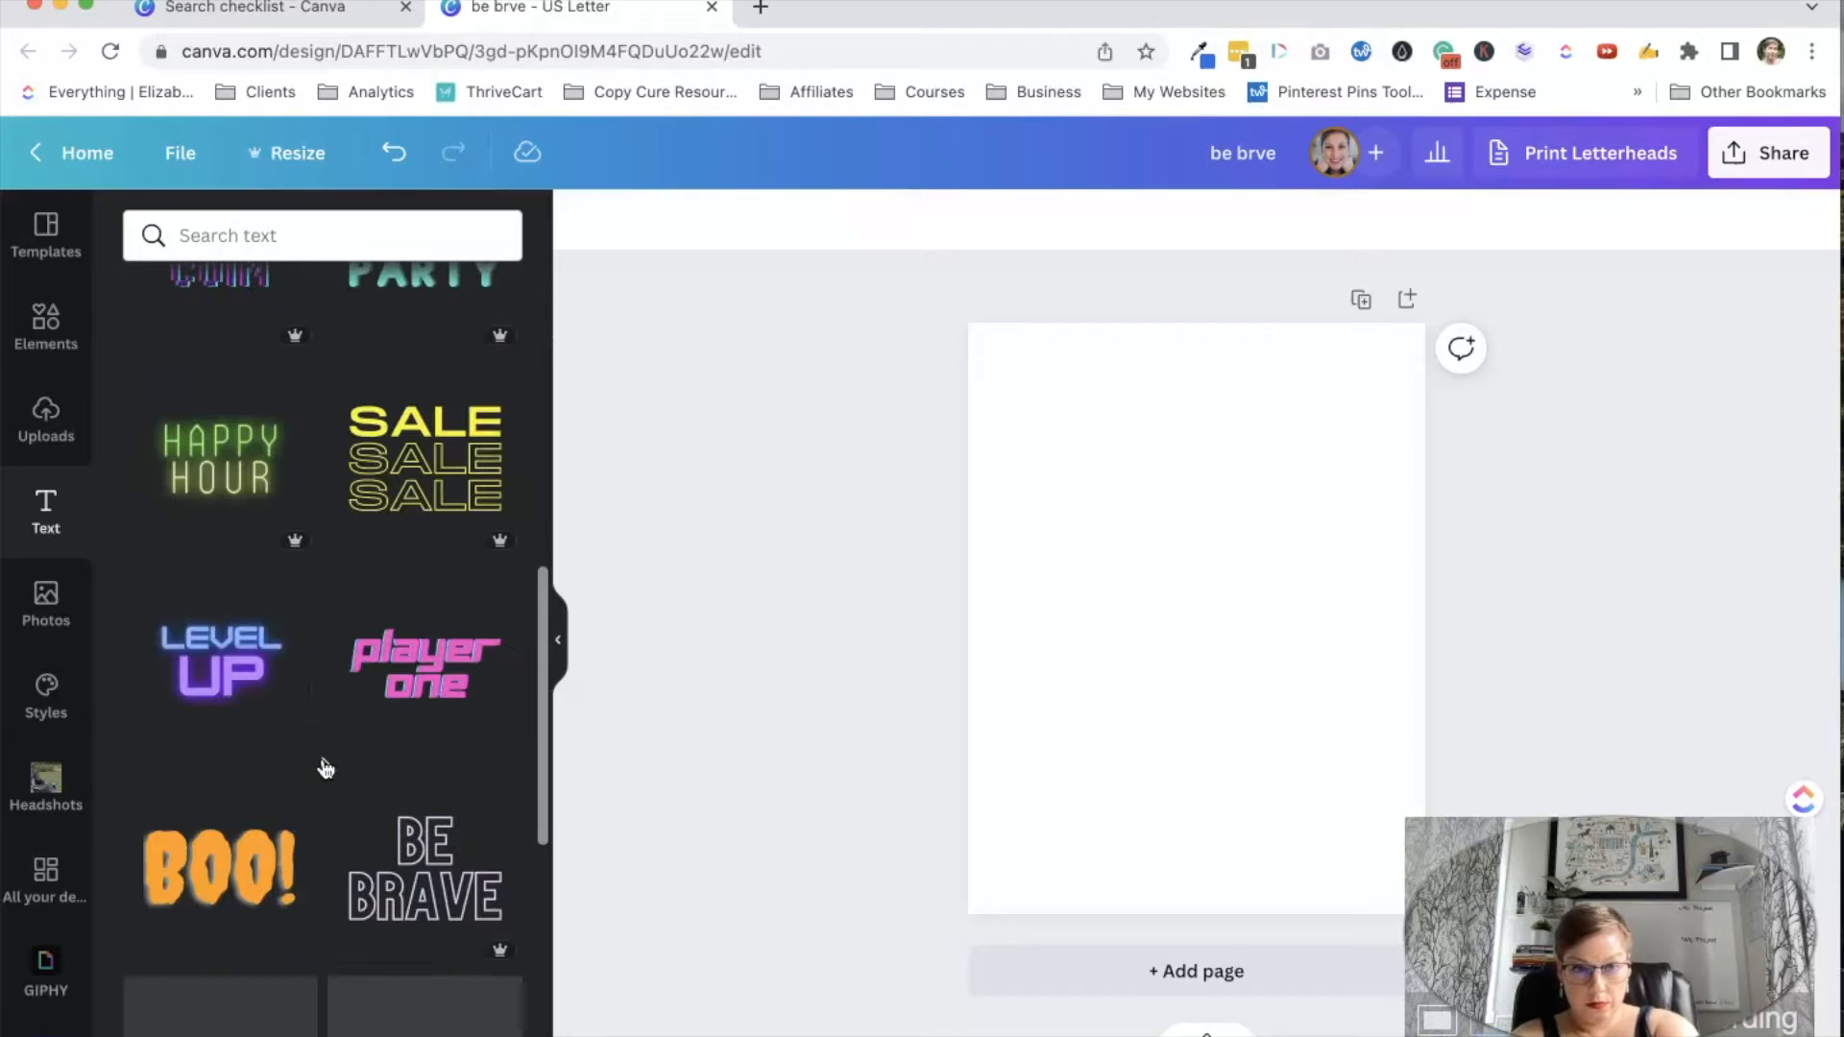
{"action": "left_click", "coordinate": [428, 670]}
{"action": "left_click", "coordinate": [1286, 647]}
{"action": "type", "text": "ch"}
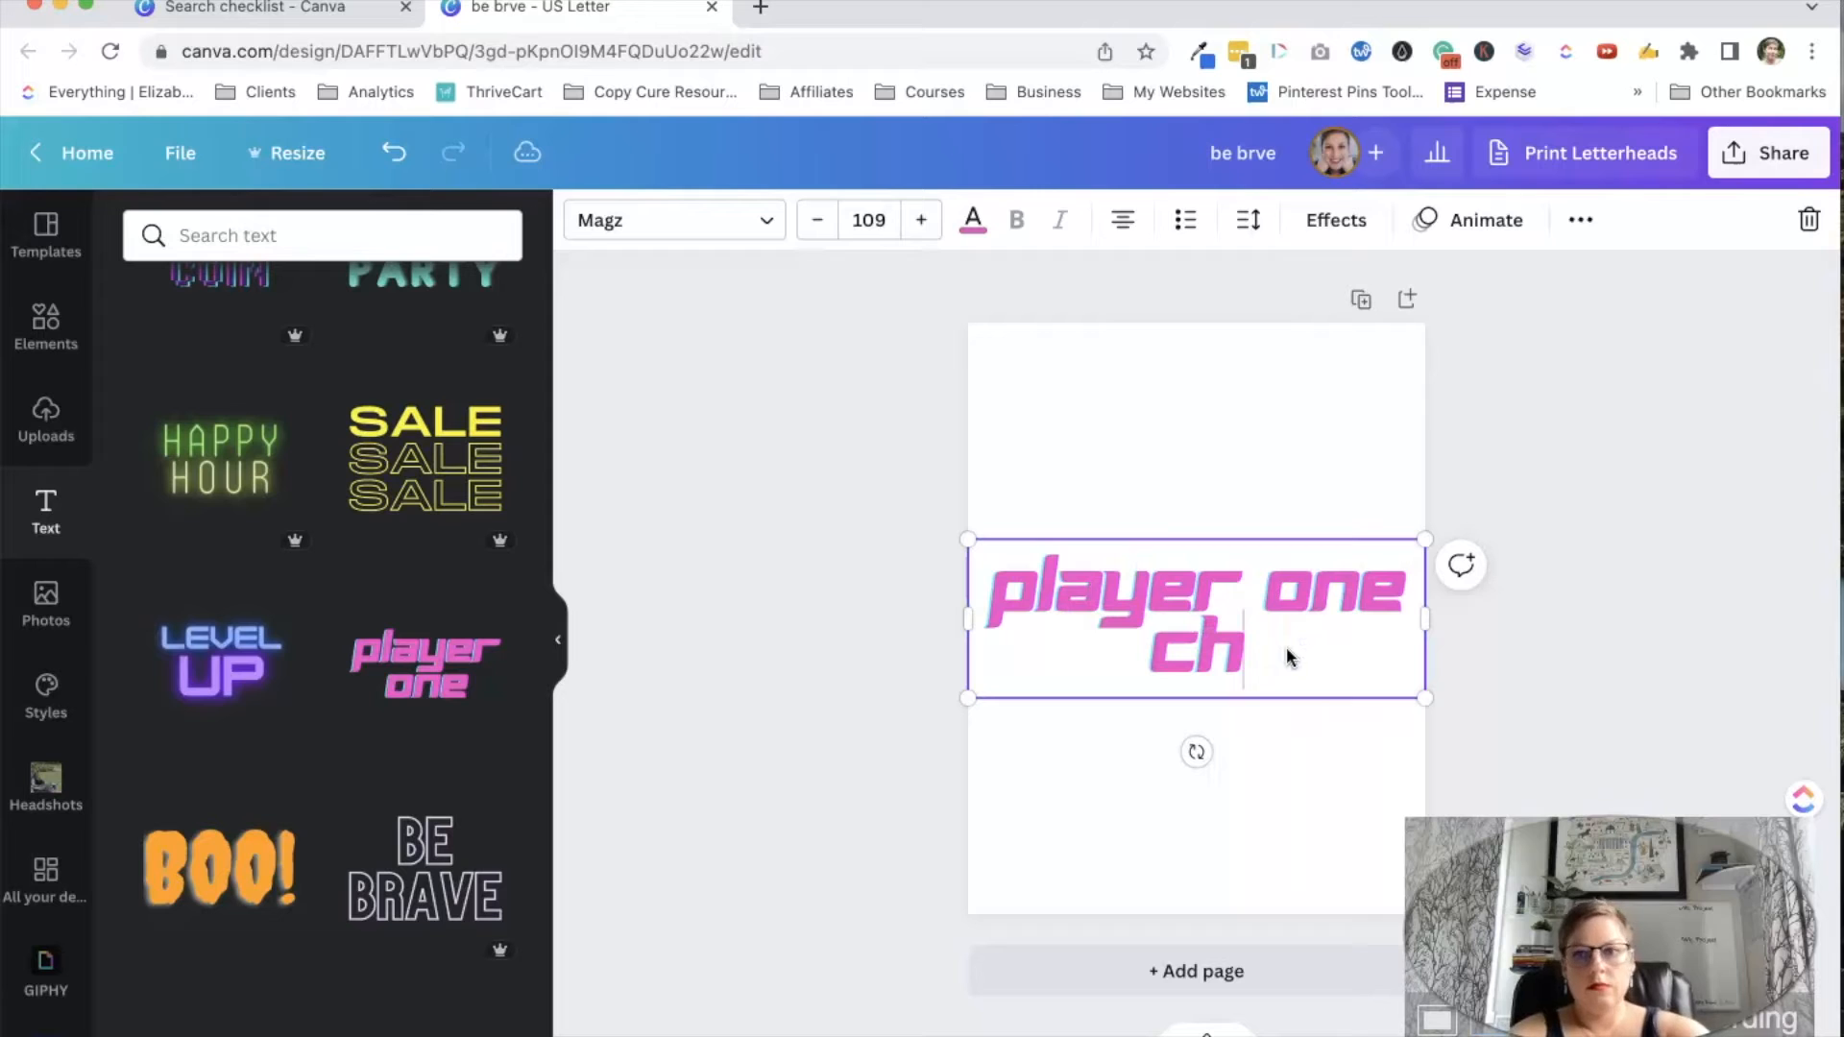
{"action": "type", "text": "ecklist"}
- Shrink the title to font size 55.8, fit it on a single line and place it at the top of the page
{"action": "left_click", "coordinate": [819, 229]}
{"action": "left_click", "coordinate": [819, 229]}
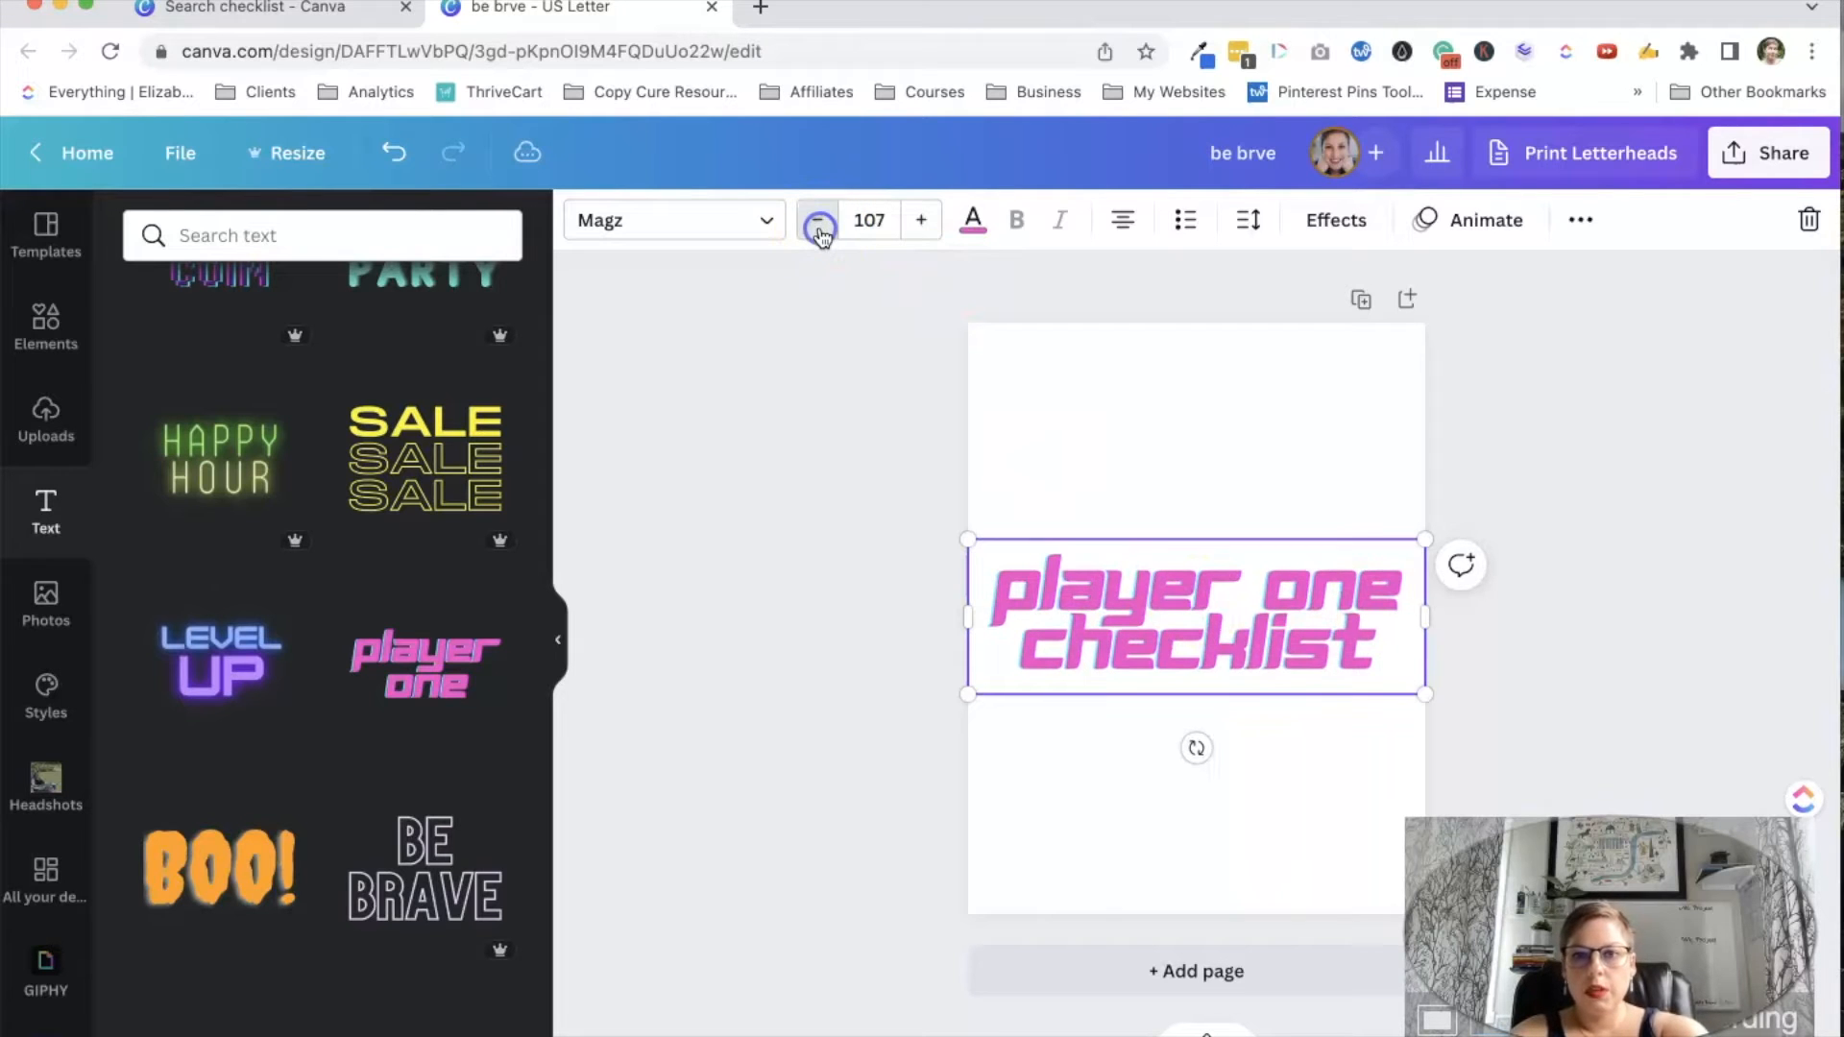
{"action": "left_click", "coordinate": [819, 229]}
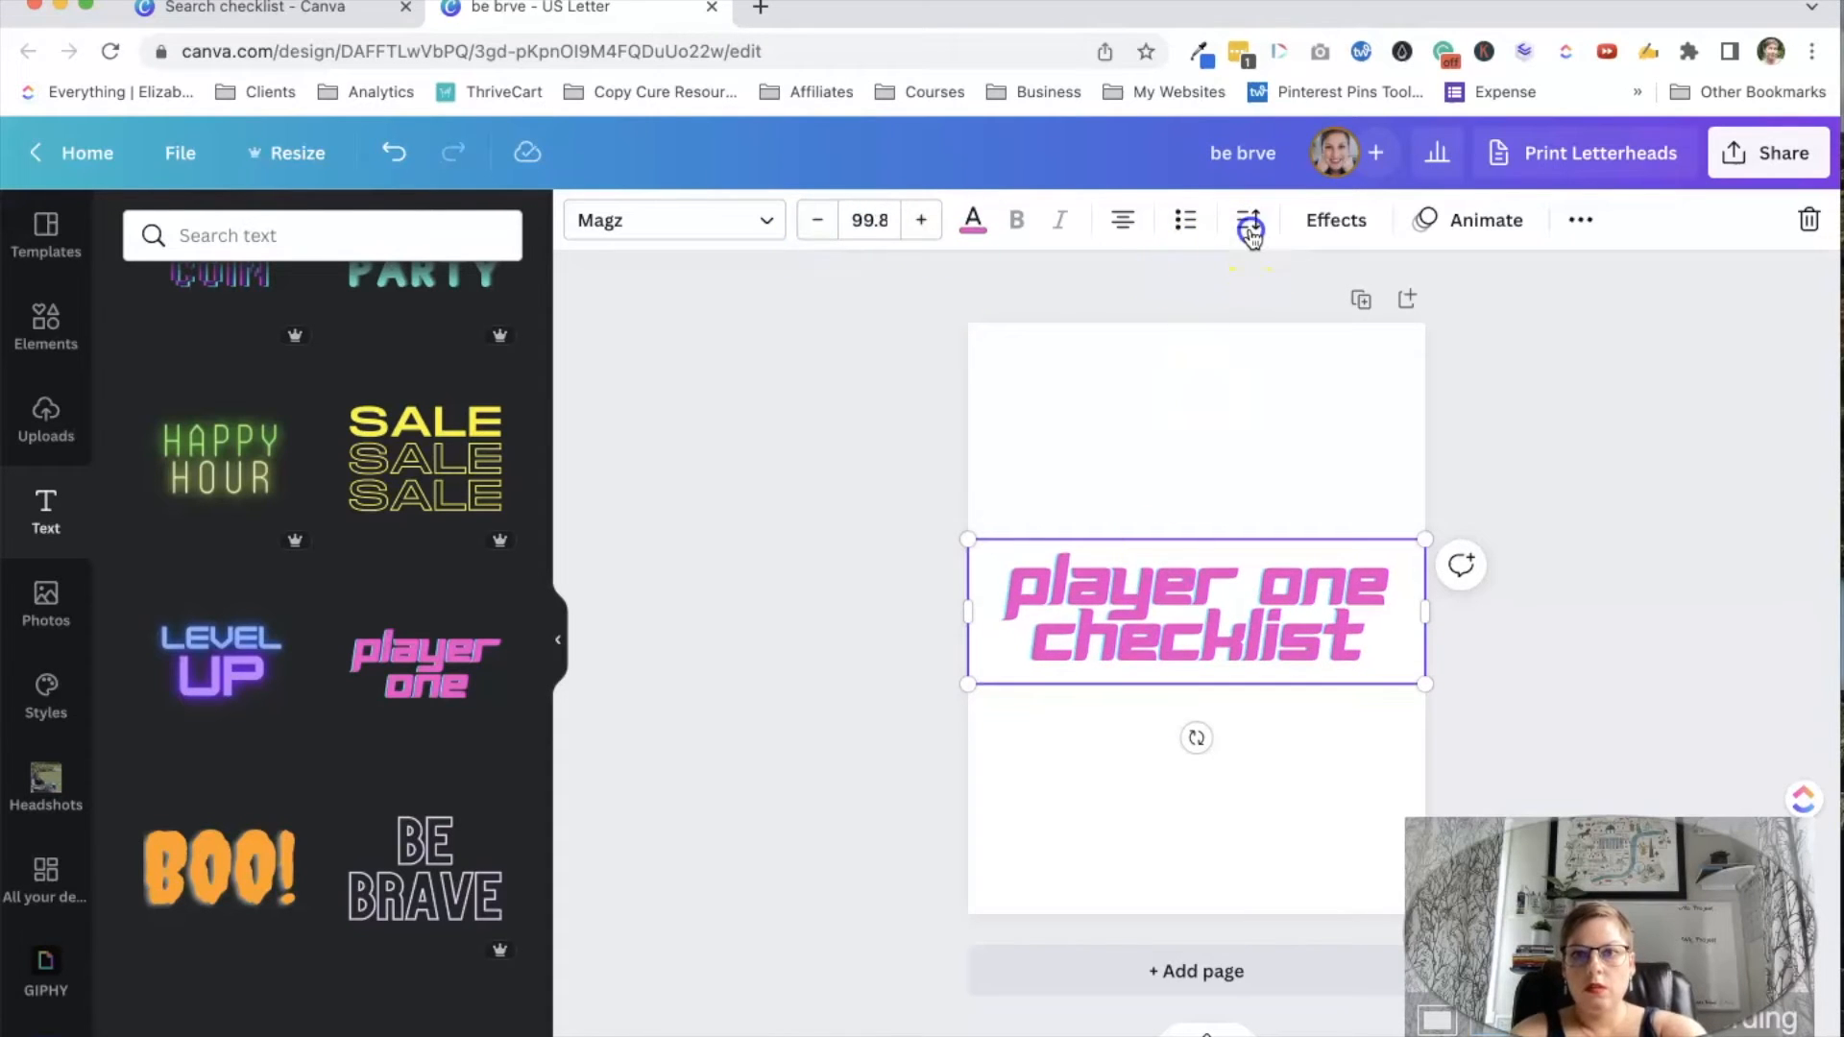
{"action": "left_click_drag", "start_coordinate": [1310, 405], "coordinate": [1329, 404]}
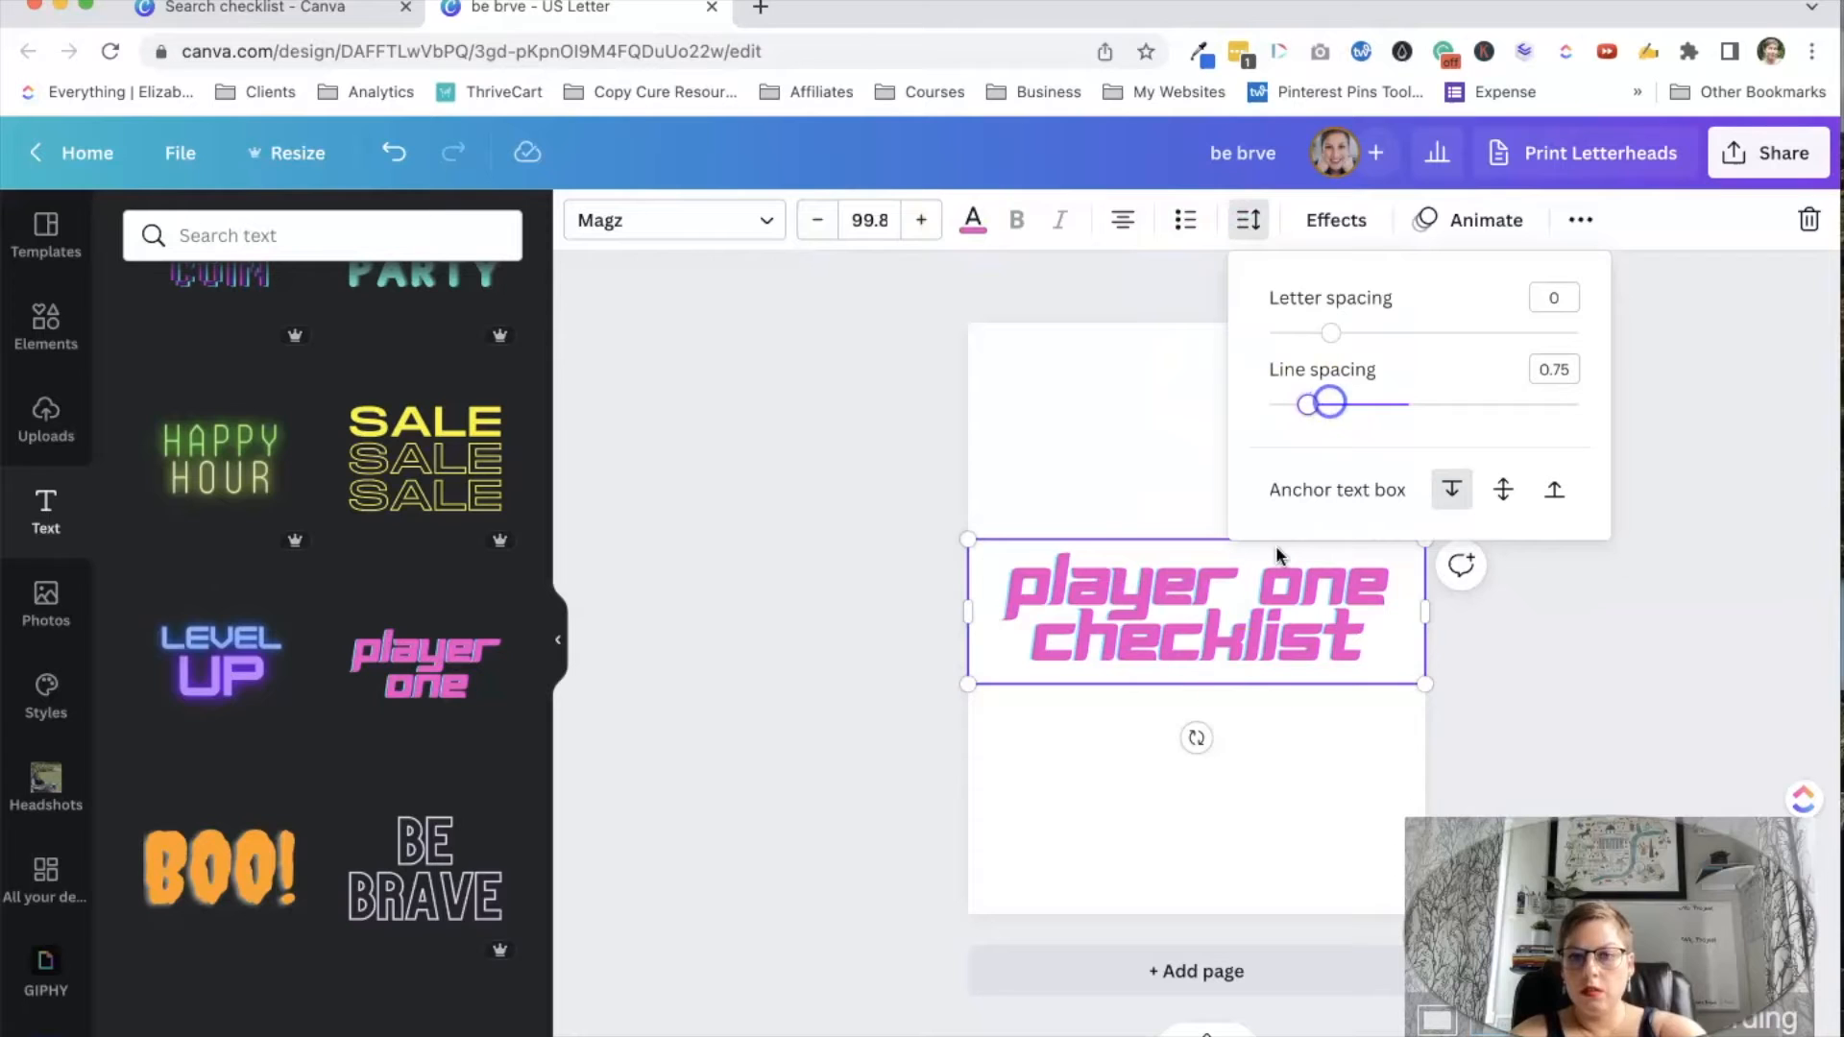
{"action": "left_click_drag", "start_coordinate": [1425, 610], "coordinate": [1321, 589]}
{"action": "left_click_drag", "start_coordinate": [1264, 706], "coordinate": [1166, 661]}
{"action": "left_click_drag", "start_coordinate": [1165, 601], "coordinate": [1383, 607]}
{"action": "left_click", "coordinate": [1243, 503]}
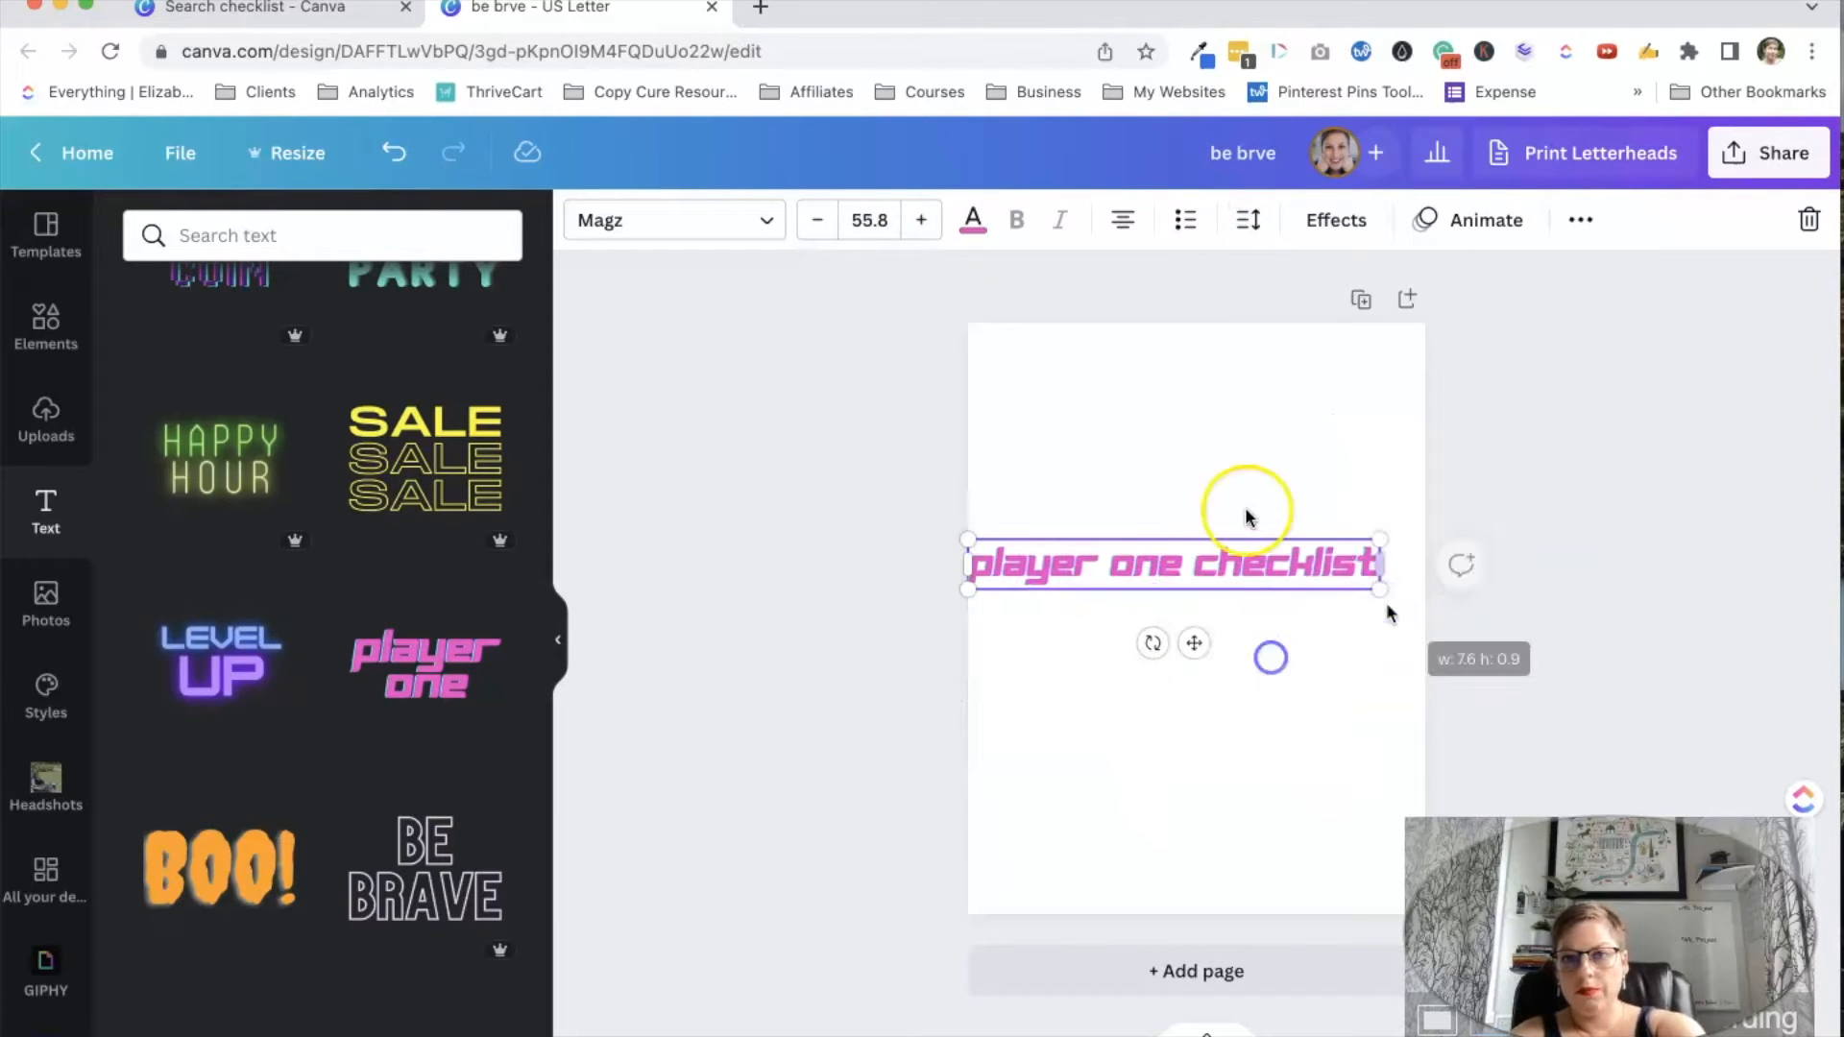
{"action": "left_click_drag", "start_coordinate": [1235, 565], "coordinate": [1257, 382]}
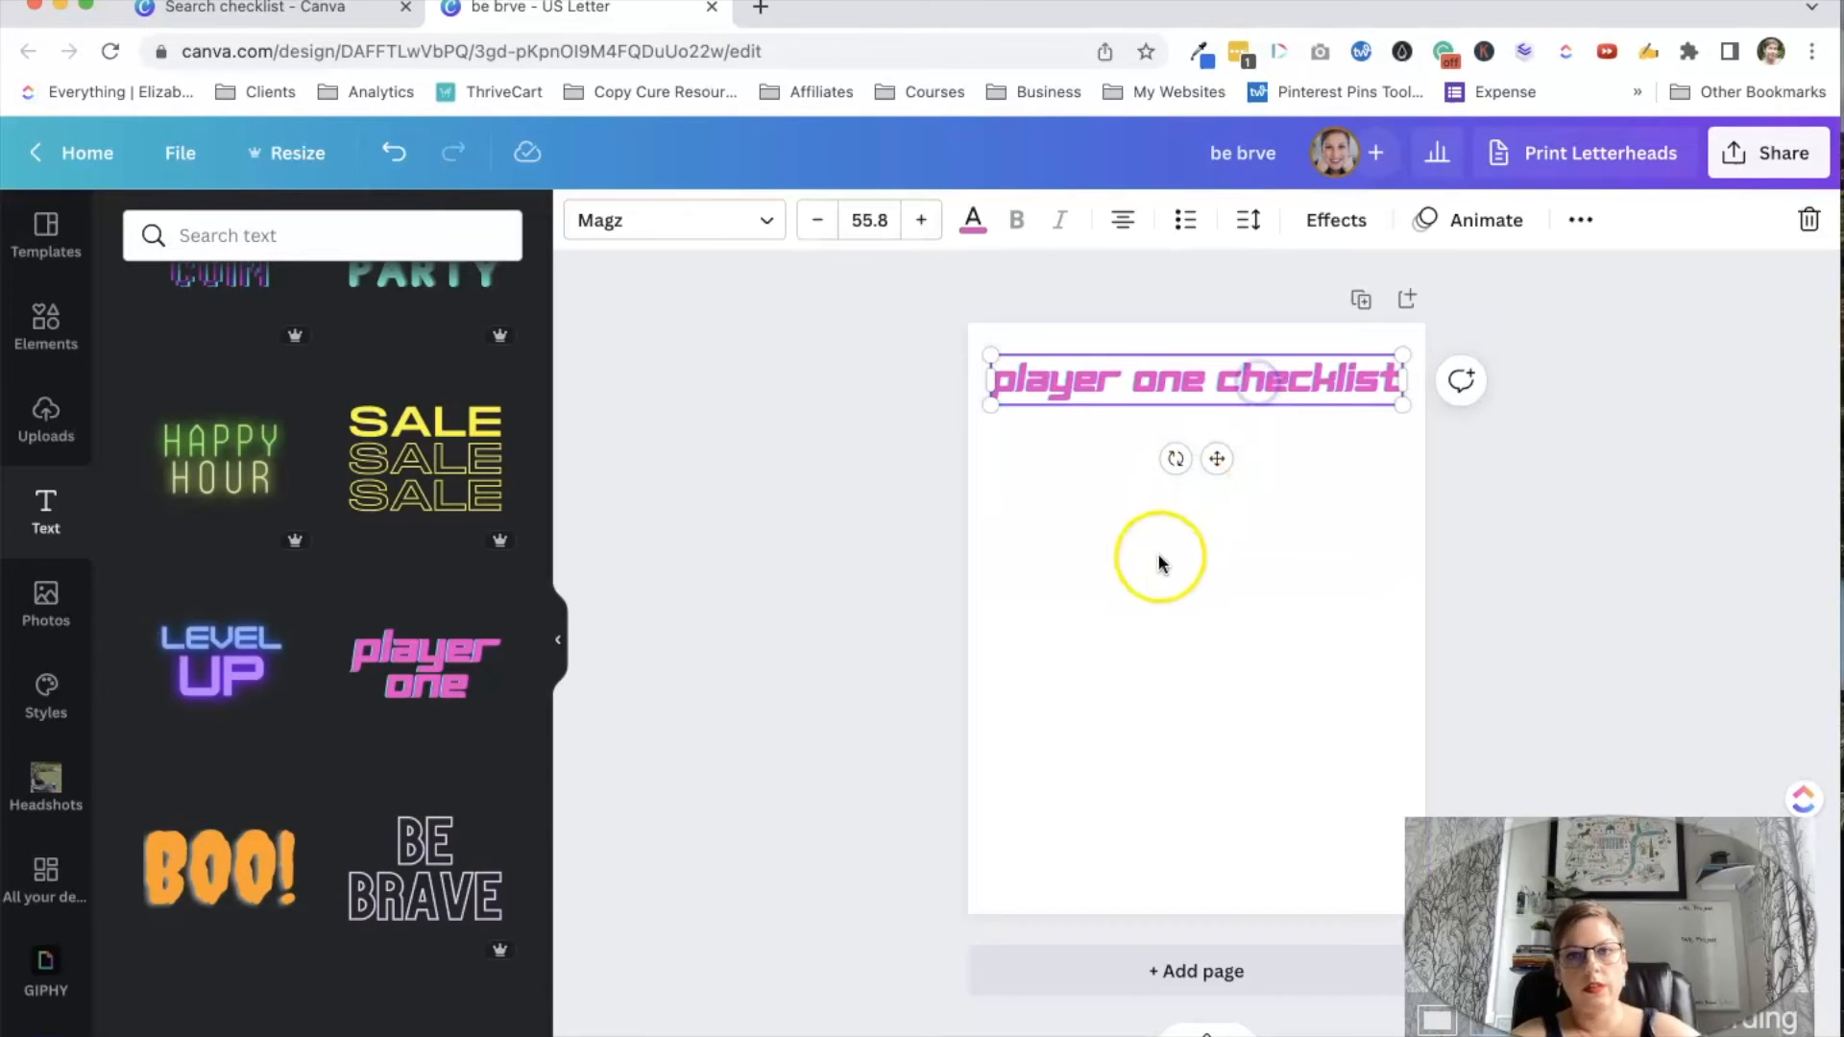
{"action": "left_click", "coordinate": [1159, 561]}
- Search the elements for "video game controller"
{"action": "left_click", "coordinate": [22, 333]}
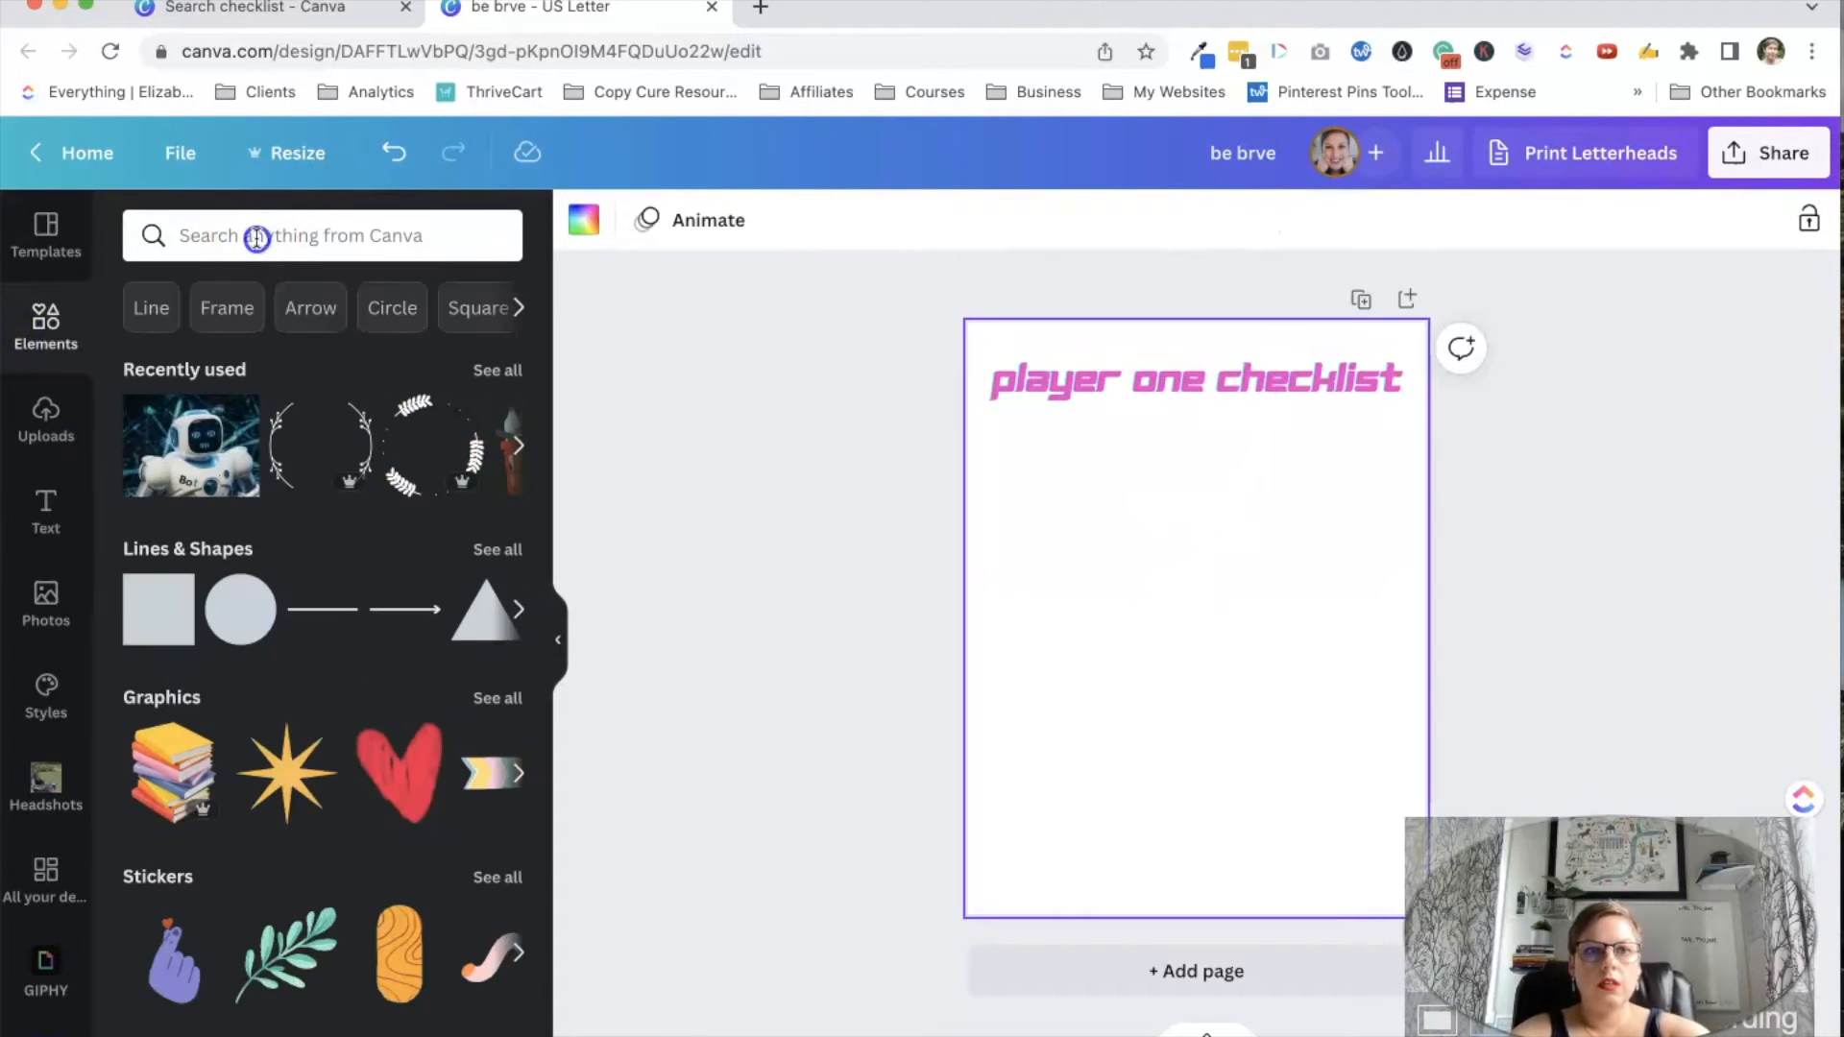
{"action": "left_click", "coordinate": [256, 236]}
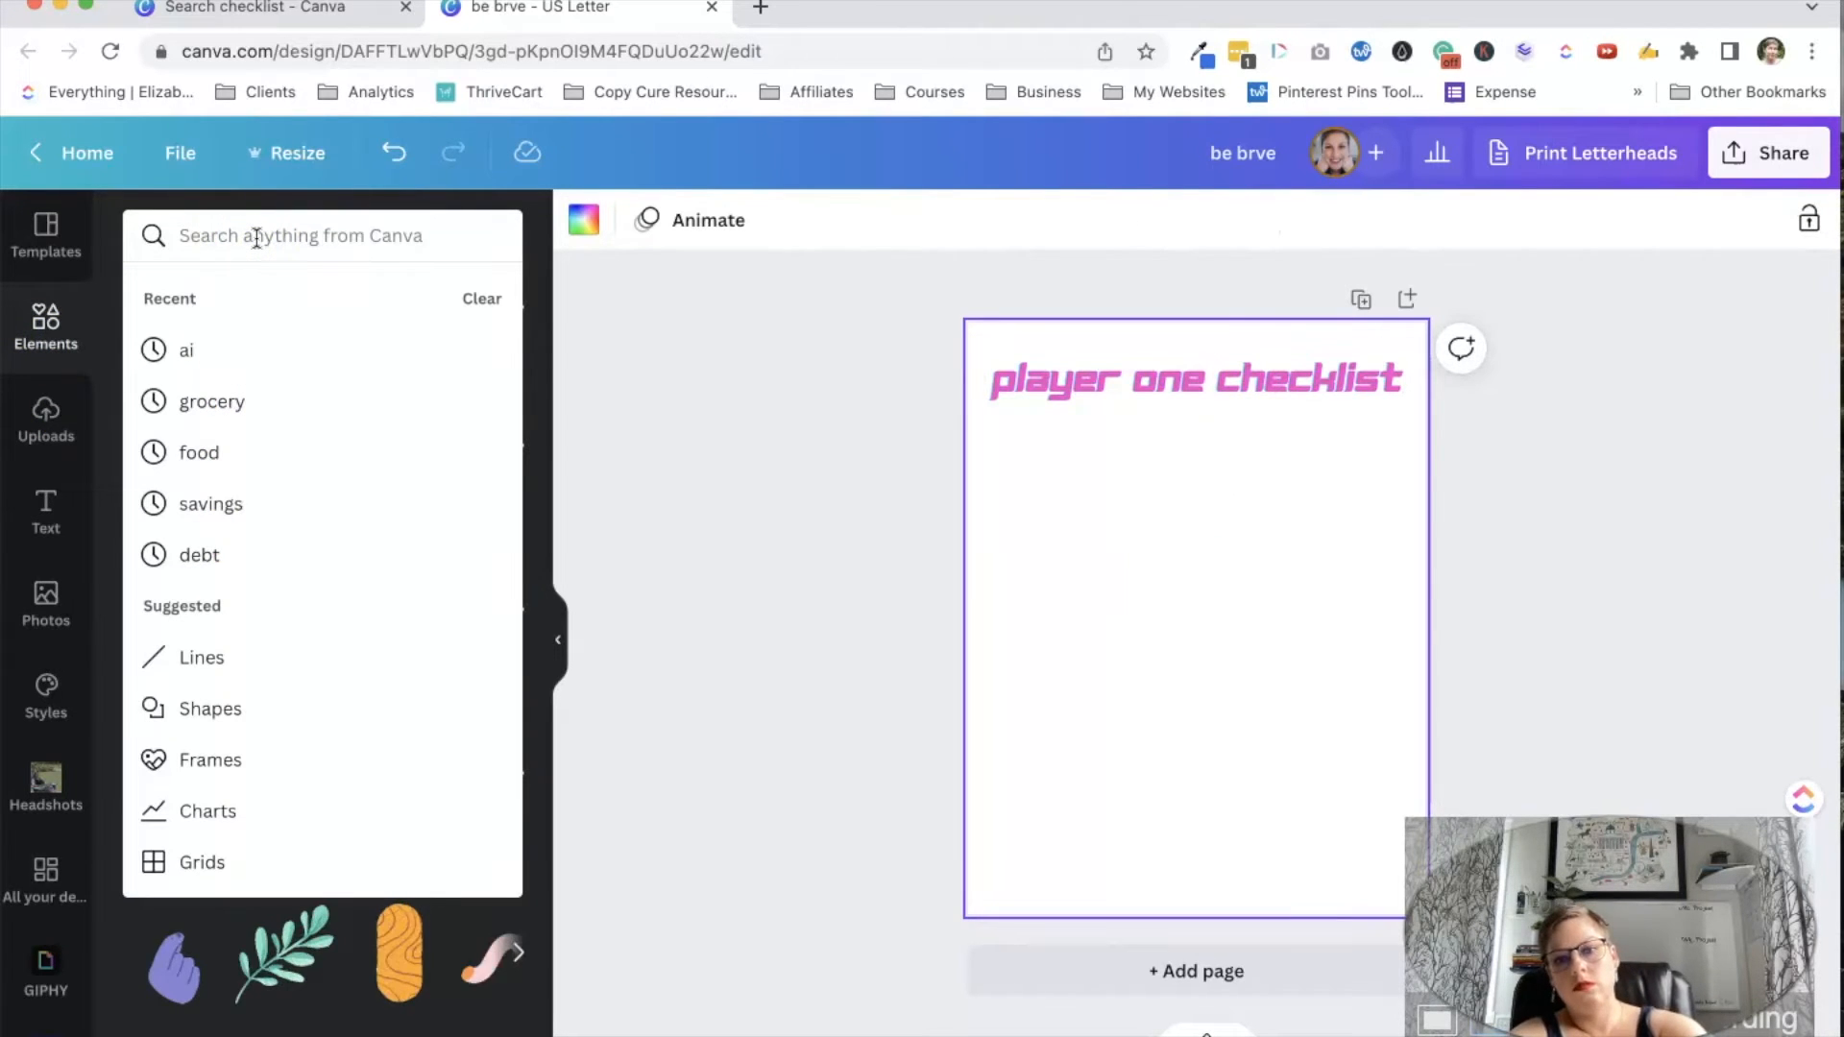
{"action": "type", "text": "video game co"}
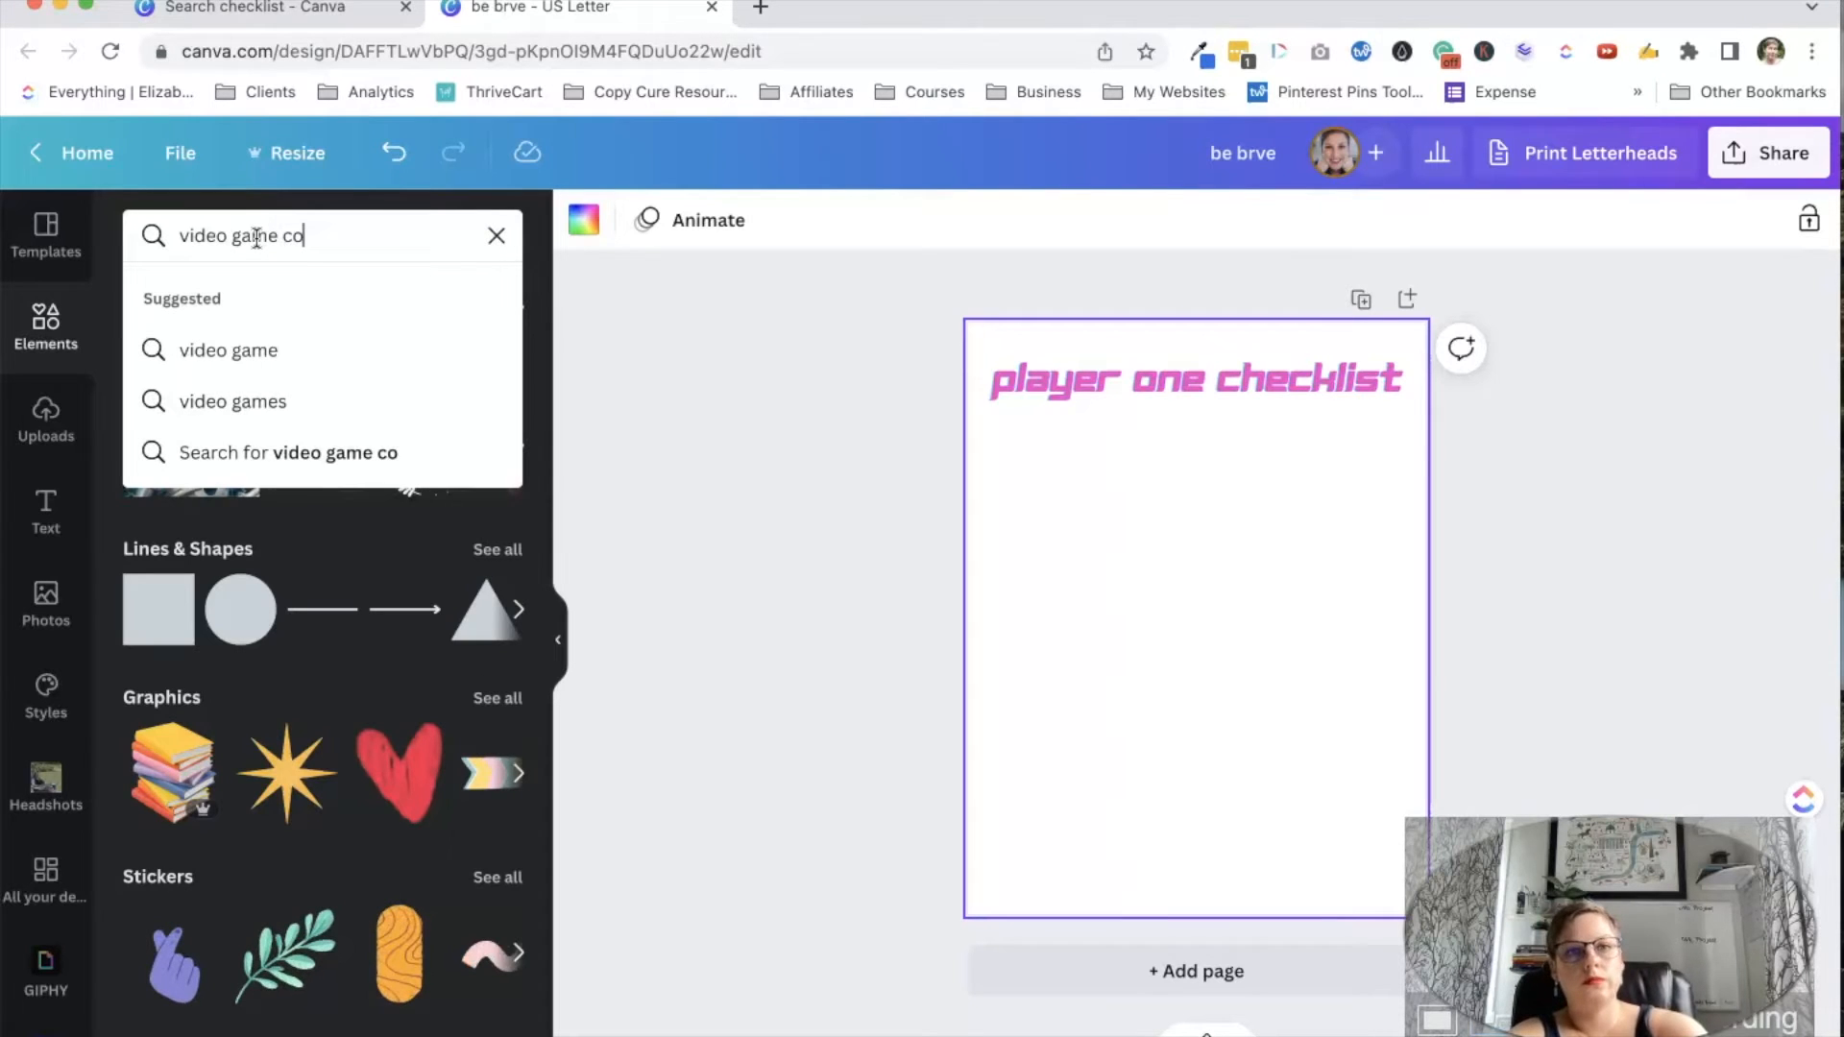
{"action": "type", "text": "ntroller"}
{"action": "key", "text": "Return"}
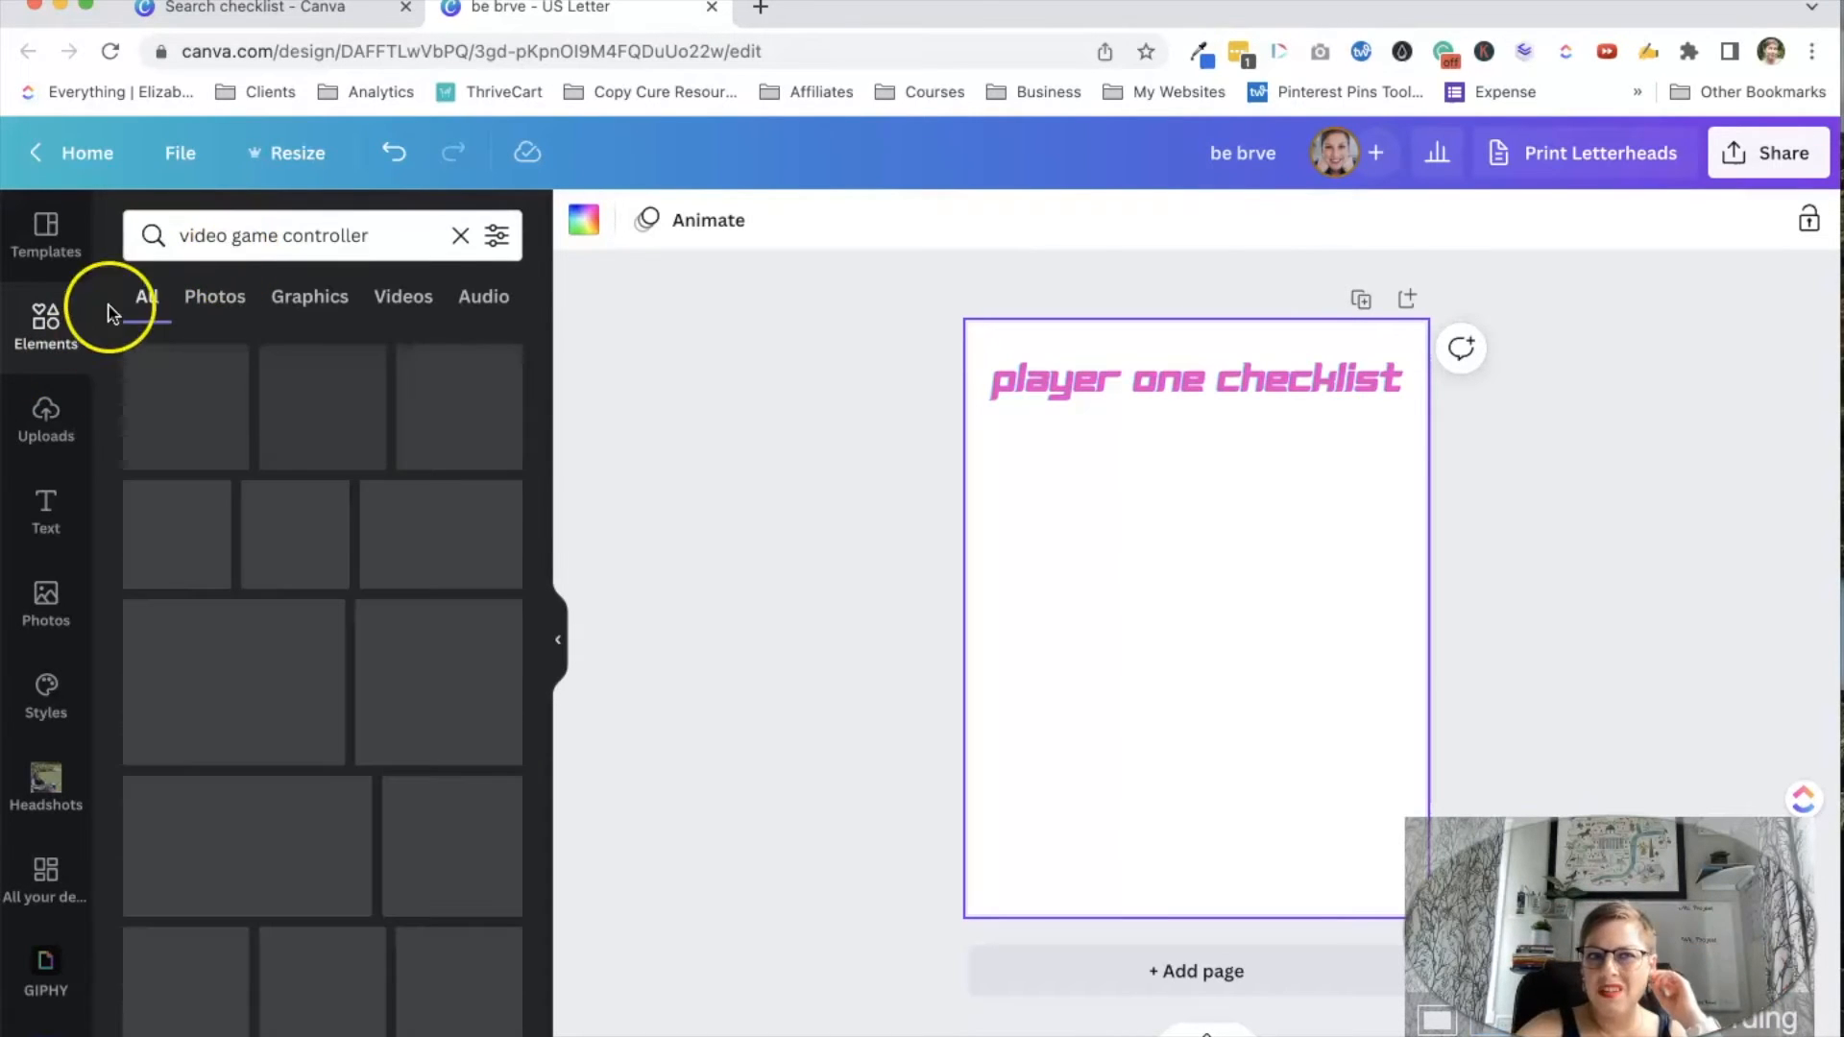
- Limit the controller search results to graphics with the Free price filter
{"action": "left_click", "coordinate": [308, 298]}
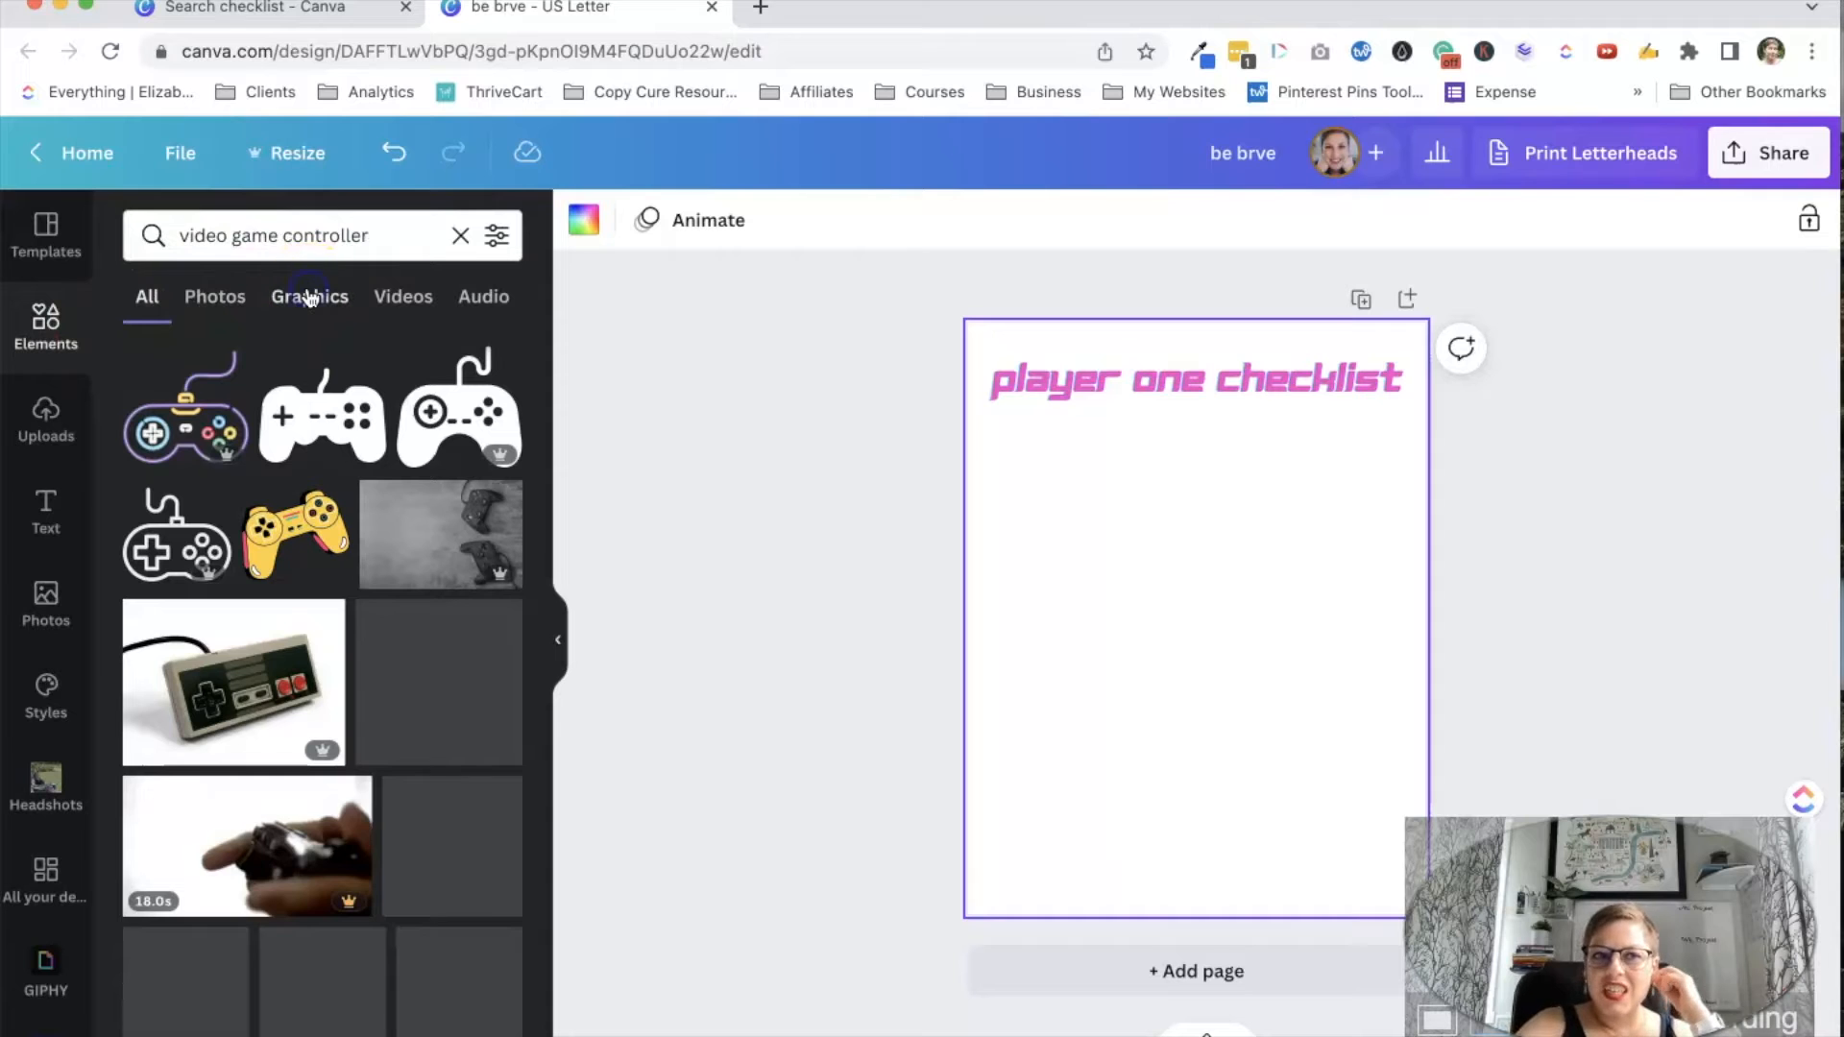
{"action": "left_click", "coordinate": [496, 235]}
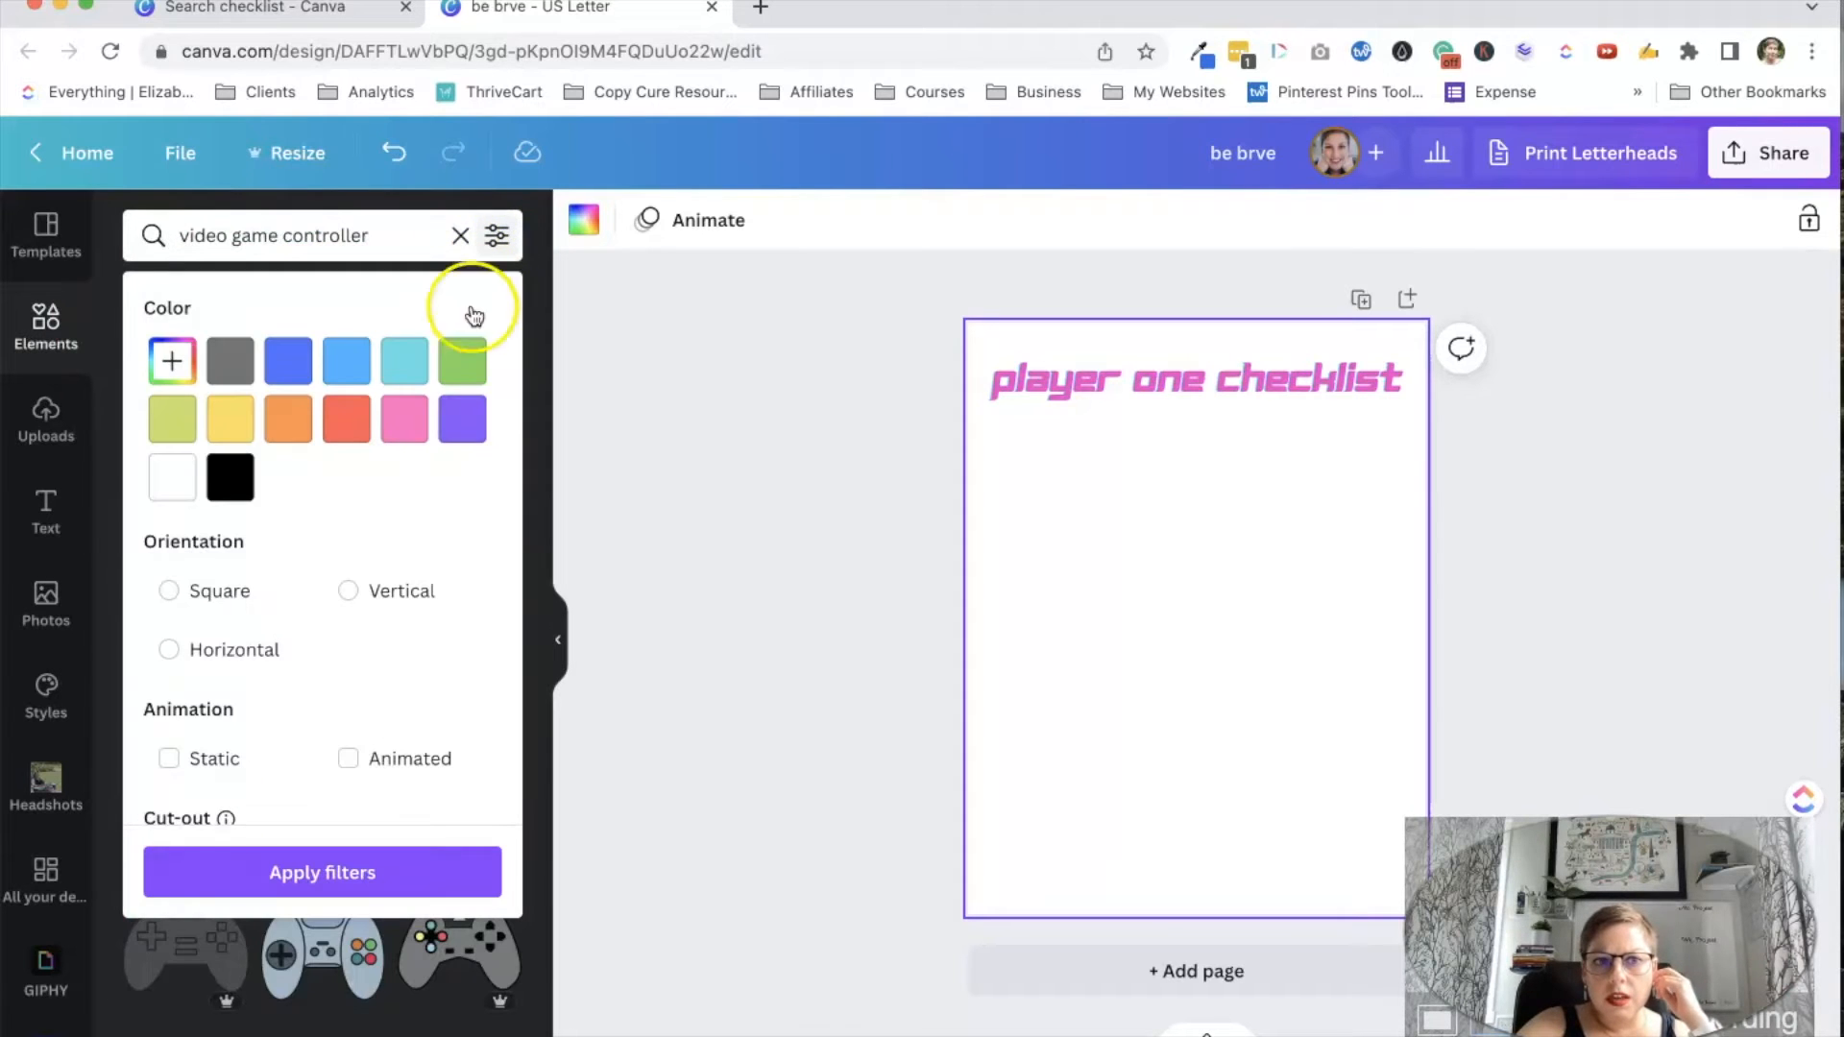
{"action": "scroll", "coordinate": [336, 576], "scroll_direction": "down", "scroll_amount": 2}
{"action": "left_click", "coordinate": [211, 790]}
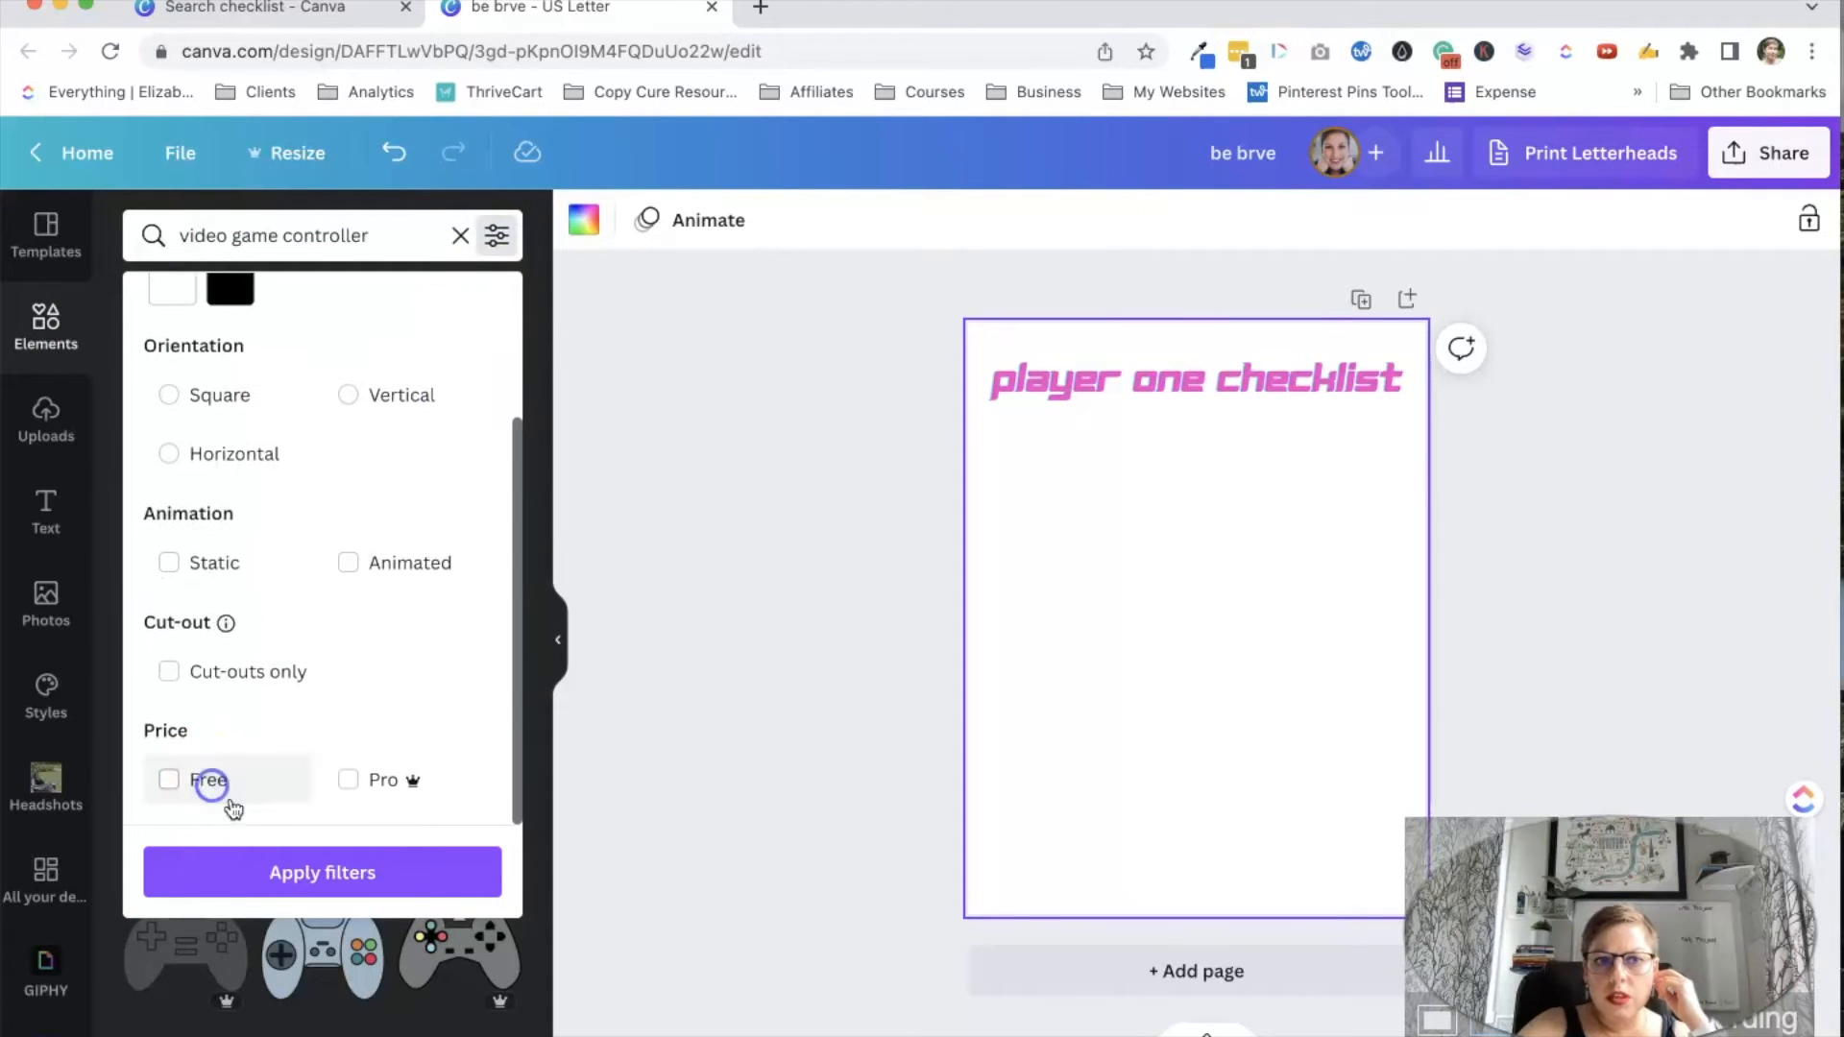
{"action": "left_click", "coordinate": [242, 879]}
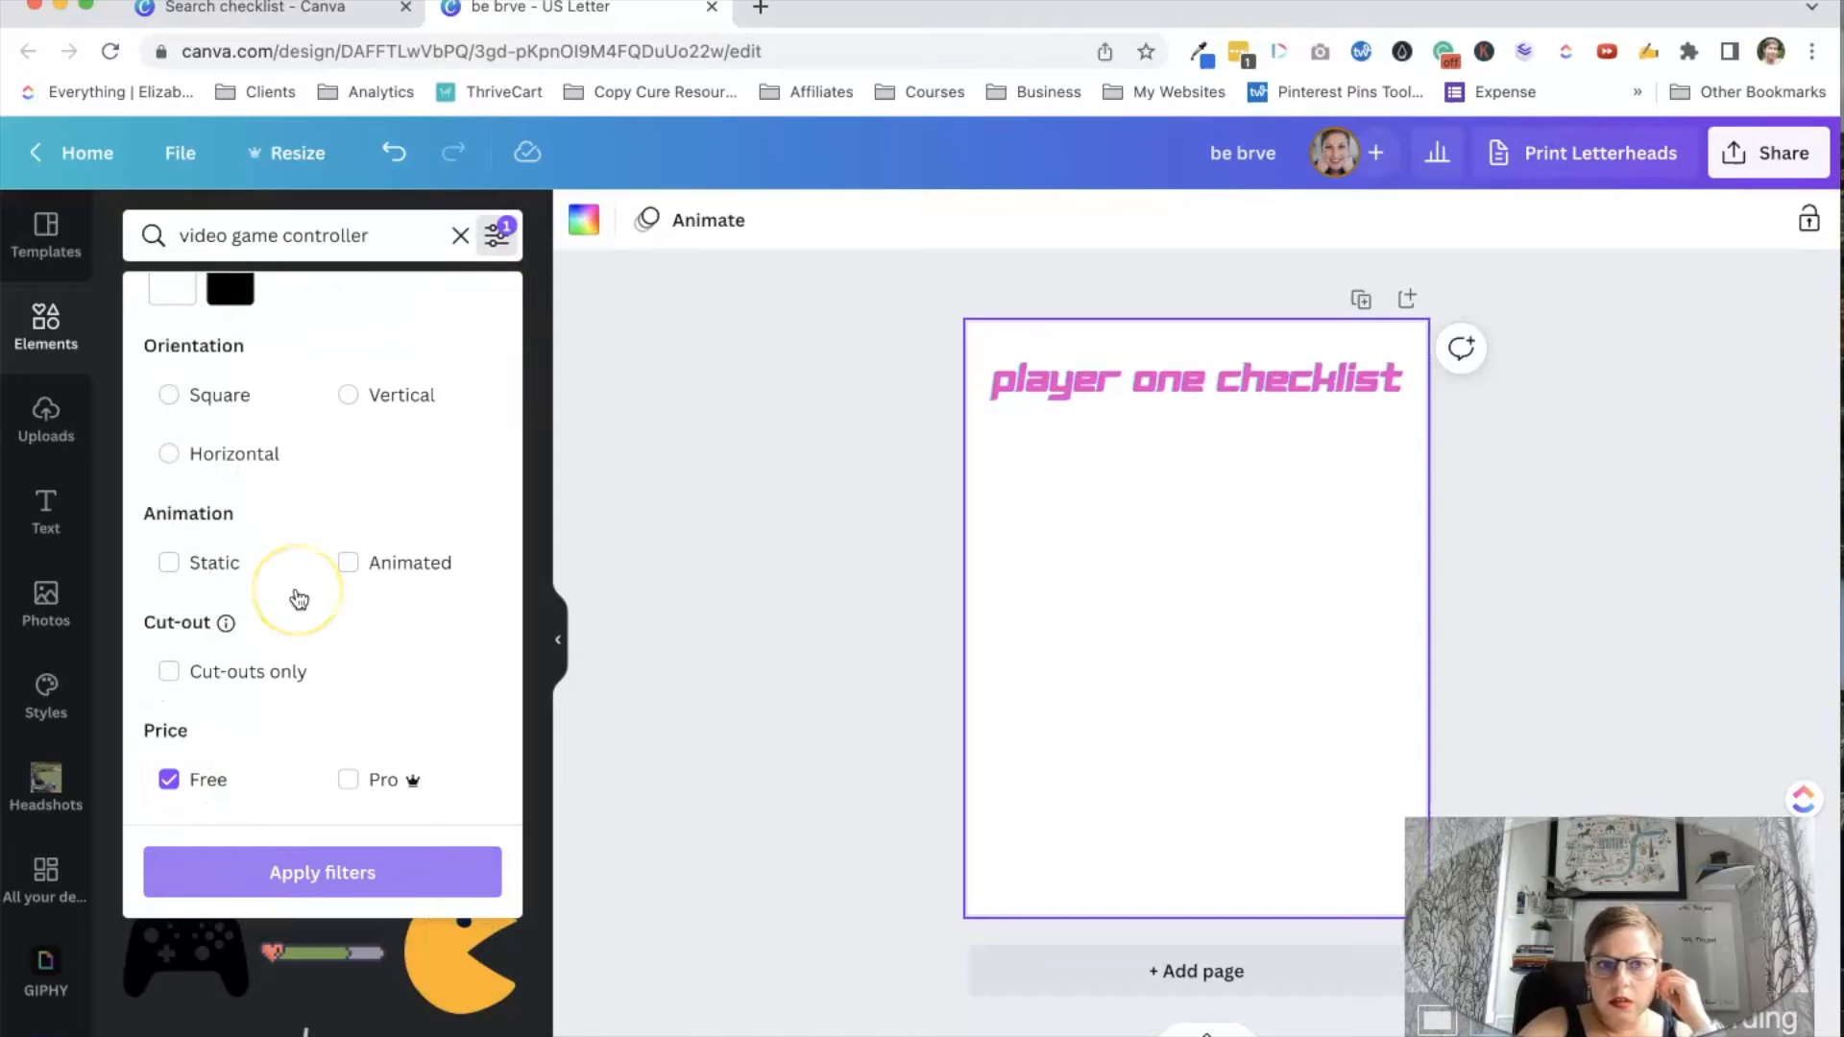
- Browse the free video game controller graphics for a design that suits the checklist
{"action": "scroll", "coordinate": [298, 598], "scroll_direction": "down", "scroll_amount": 5}
{"action": "scroll", "coordinate": [298, 598], "scroll_direction": "down", "scroll_amount": 1}
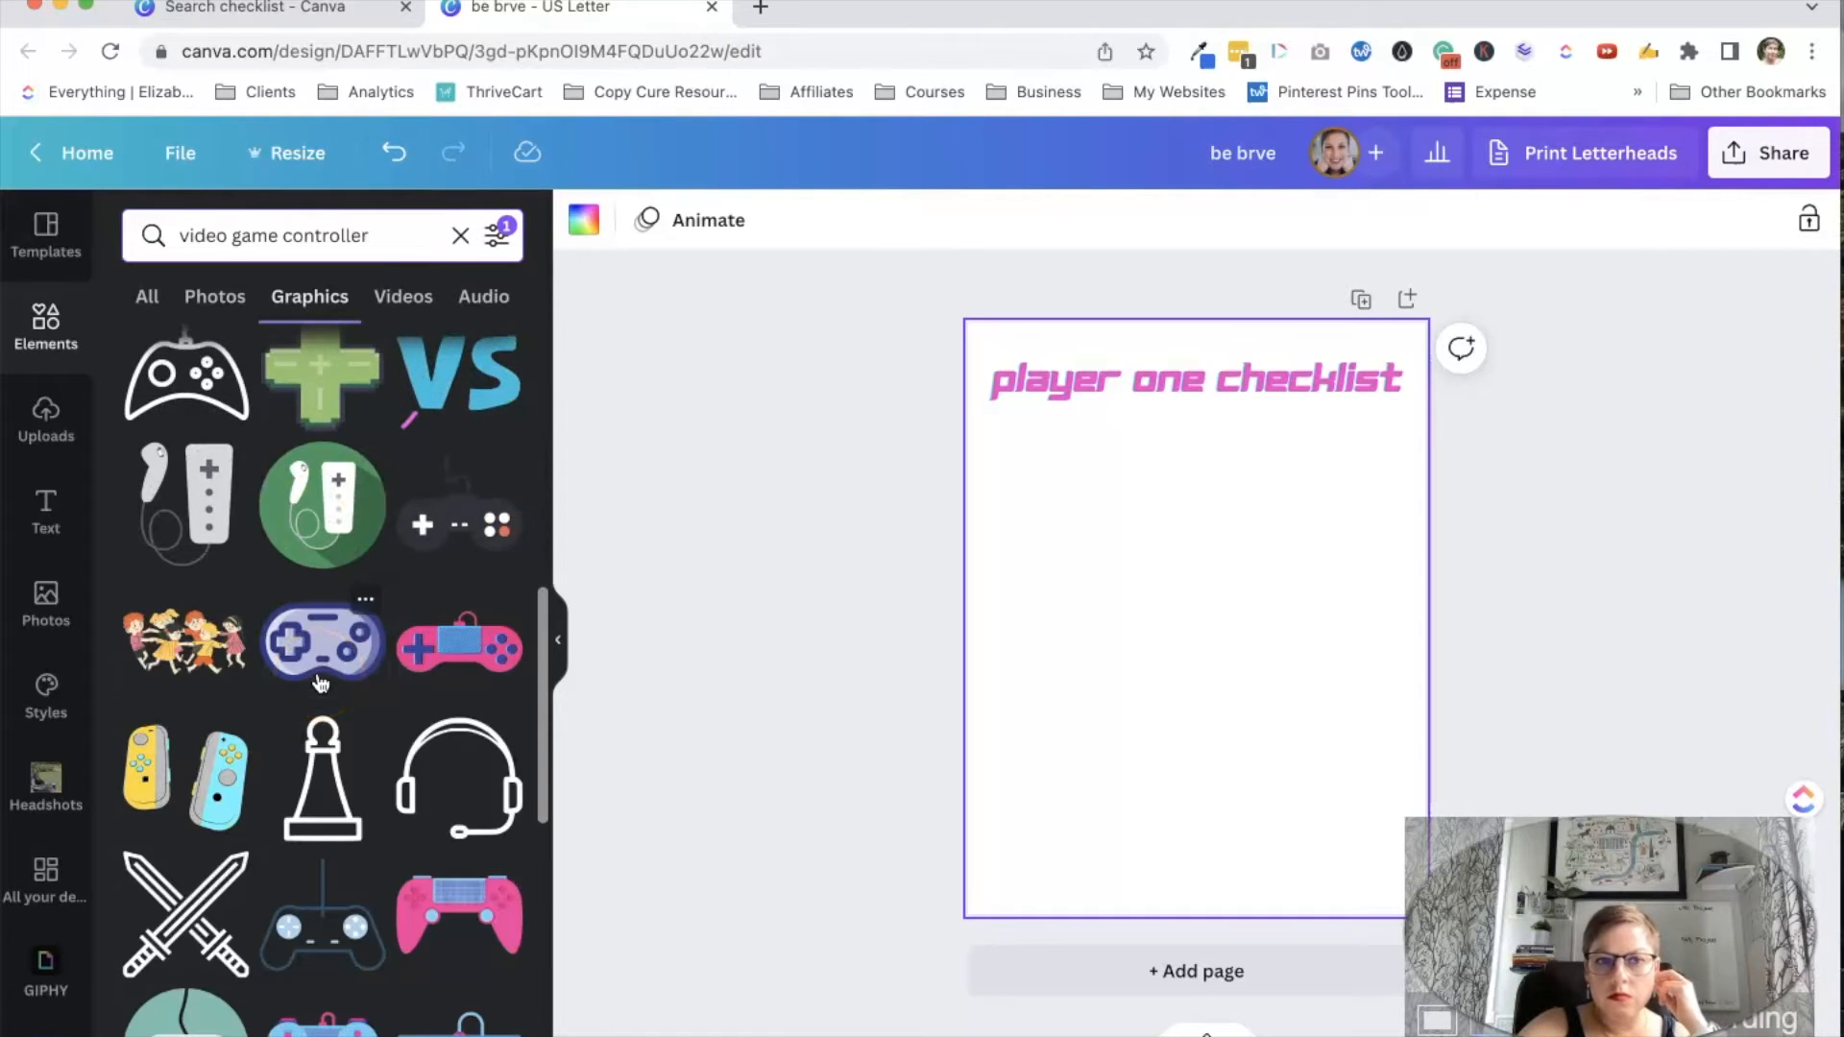
{"action": "scroll", "coordinate": [321, 682], "scroll_direction": "down", "scroll_amount": 6}
{"action": "scroll", "coordinate": [322, 682], "scroll_direction": "down", "scroll_amount": 5}
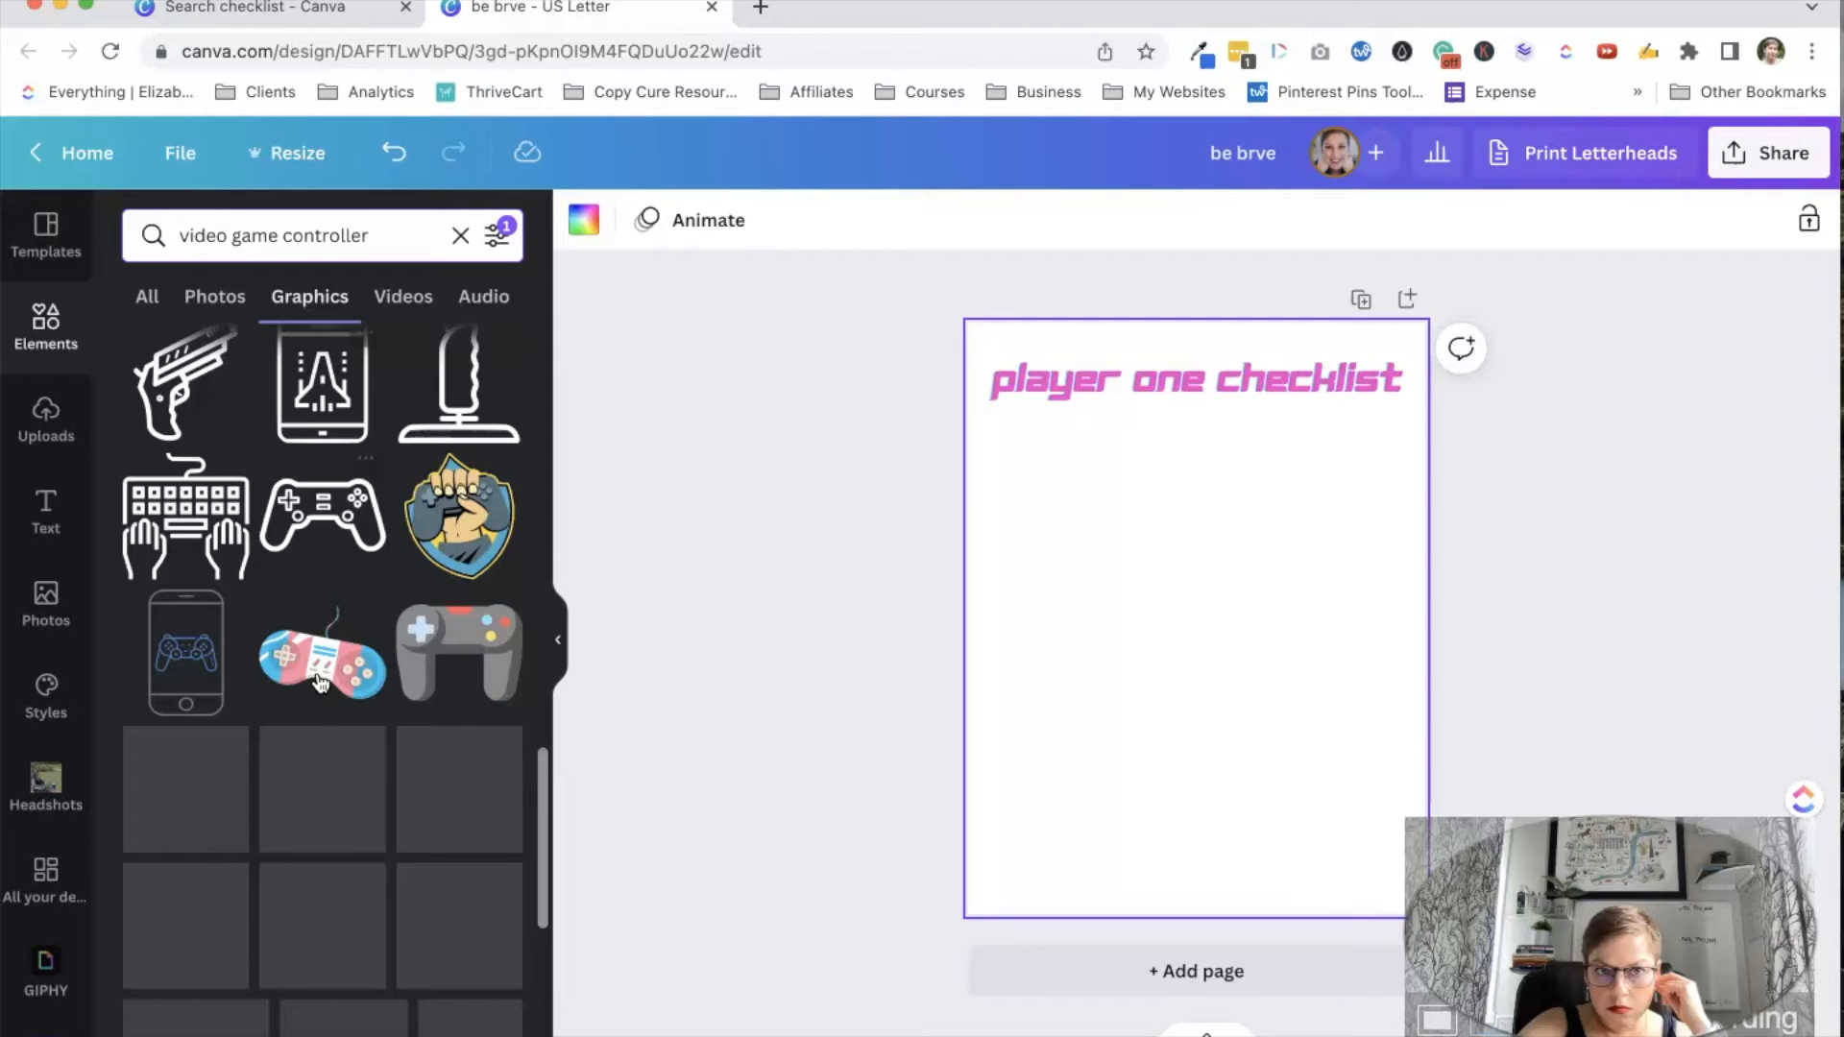
{"action": "scroll", "coordinate": [322, 682], "scroll_direction": "down", "scroll_amount": 3}
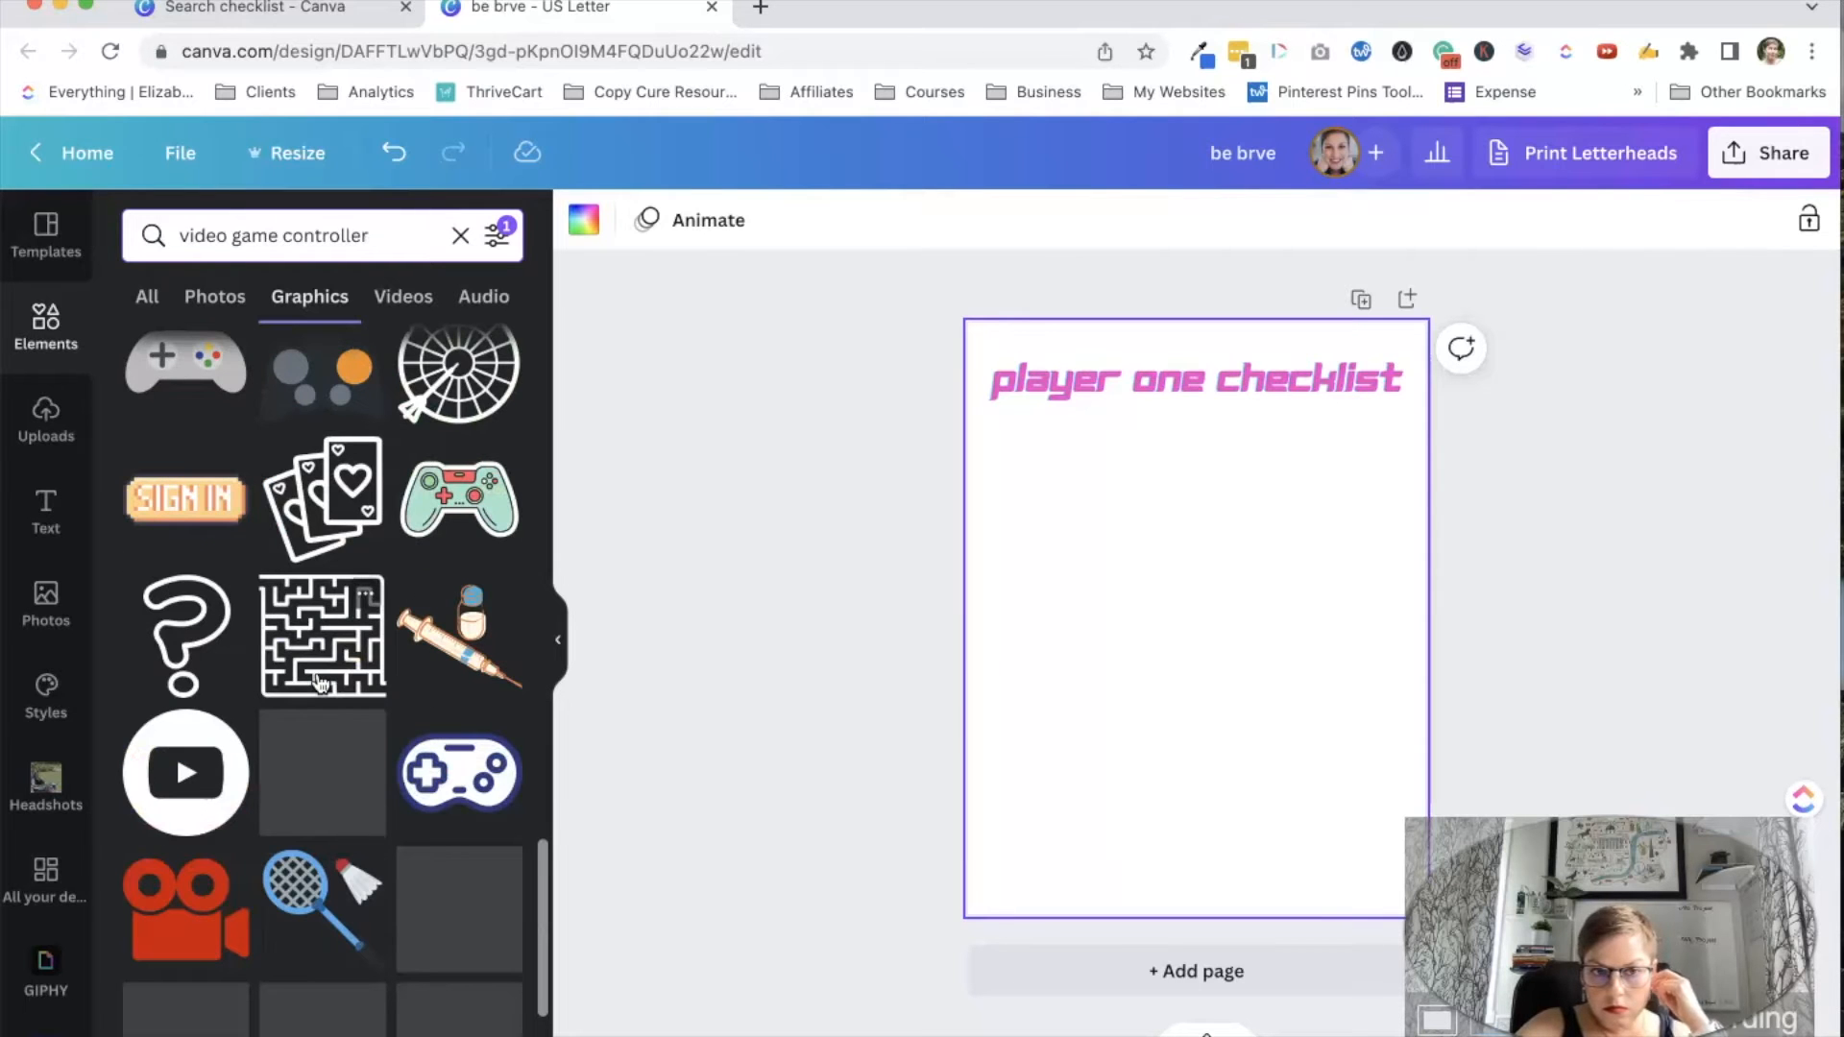
{"action": "scroll", "coordinate": [321, 682], "scroll_direction": "down", "scroll_amount": 4}
{"action": "scroll", "coordinate": [321, 682], "scroll_direction": "down", "scroll_amount": 3}
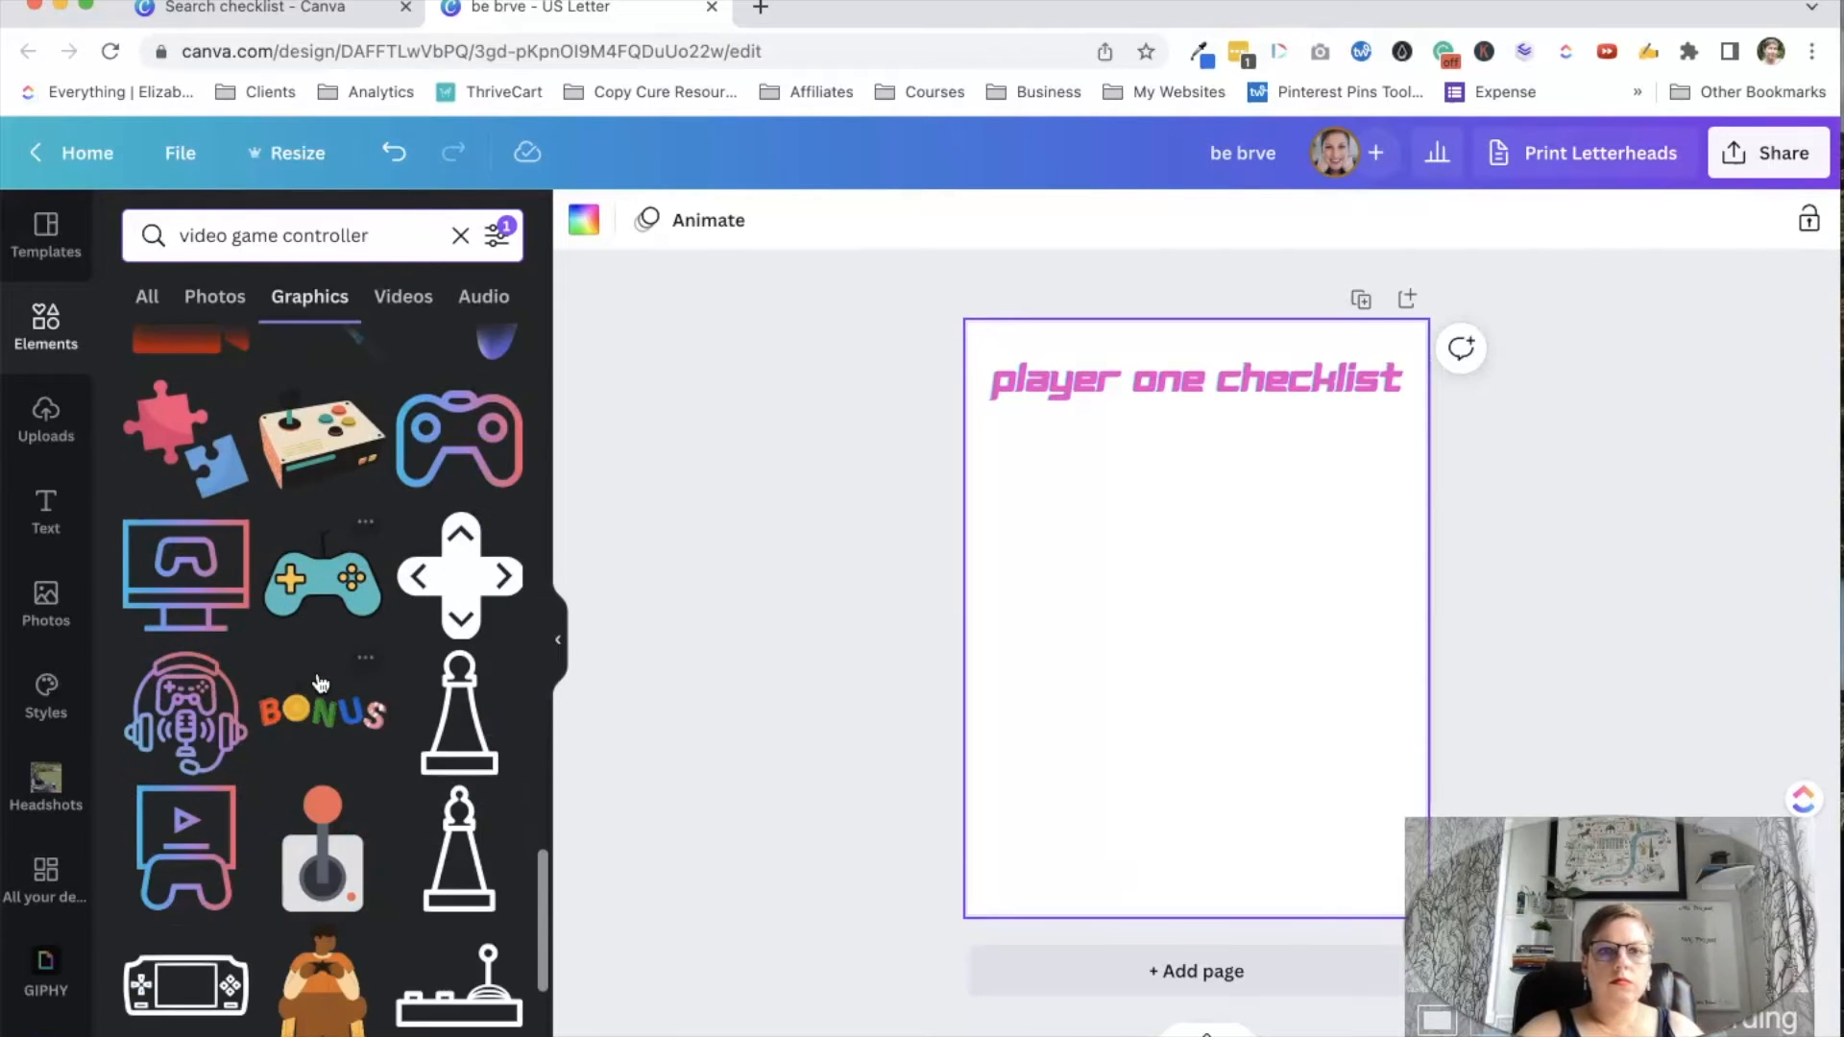
{"action": "scroll", "coordinate": [322, 682], "scroll_direction": "down", "scroll_amount": 1}
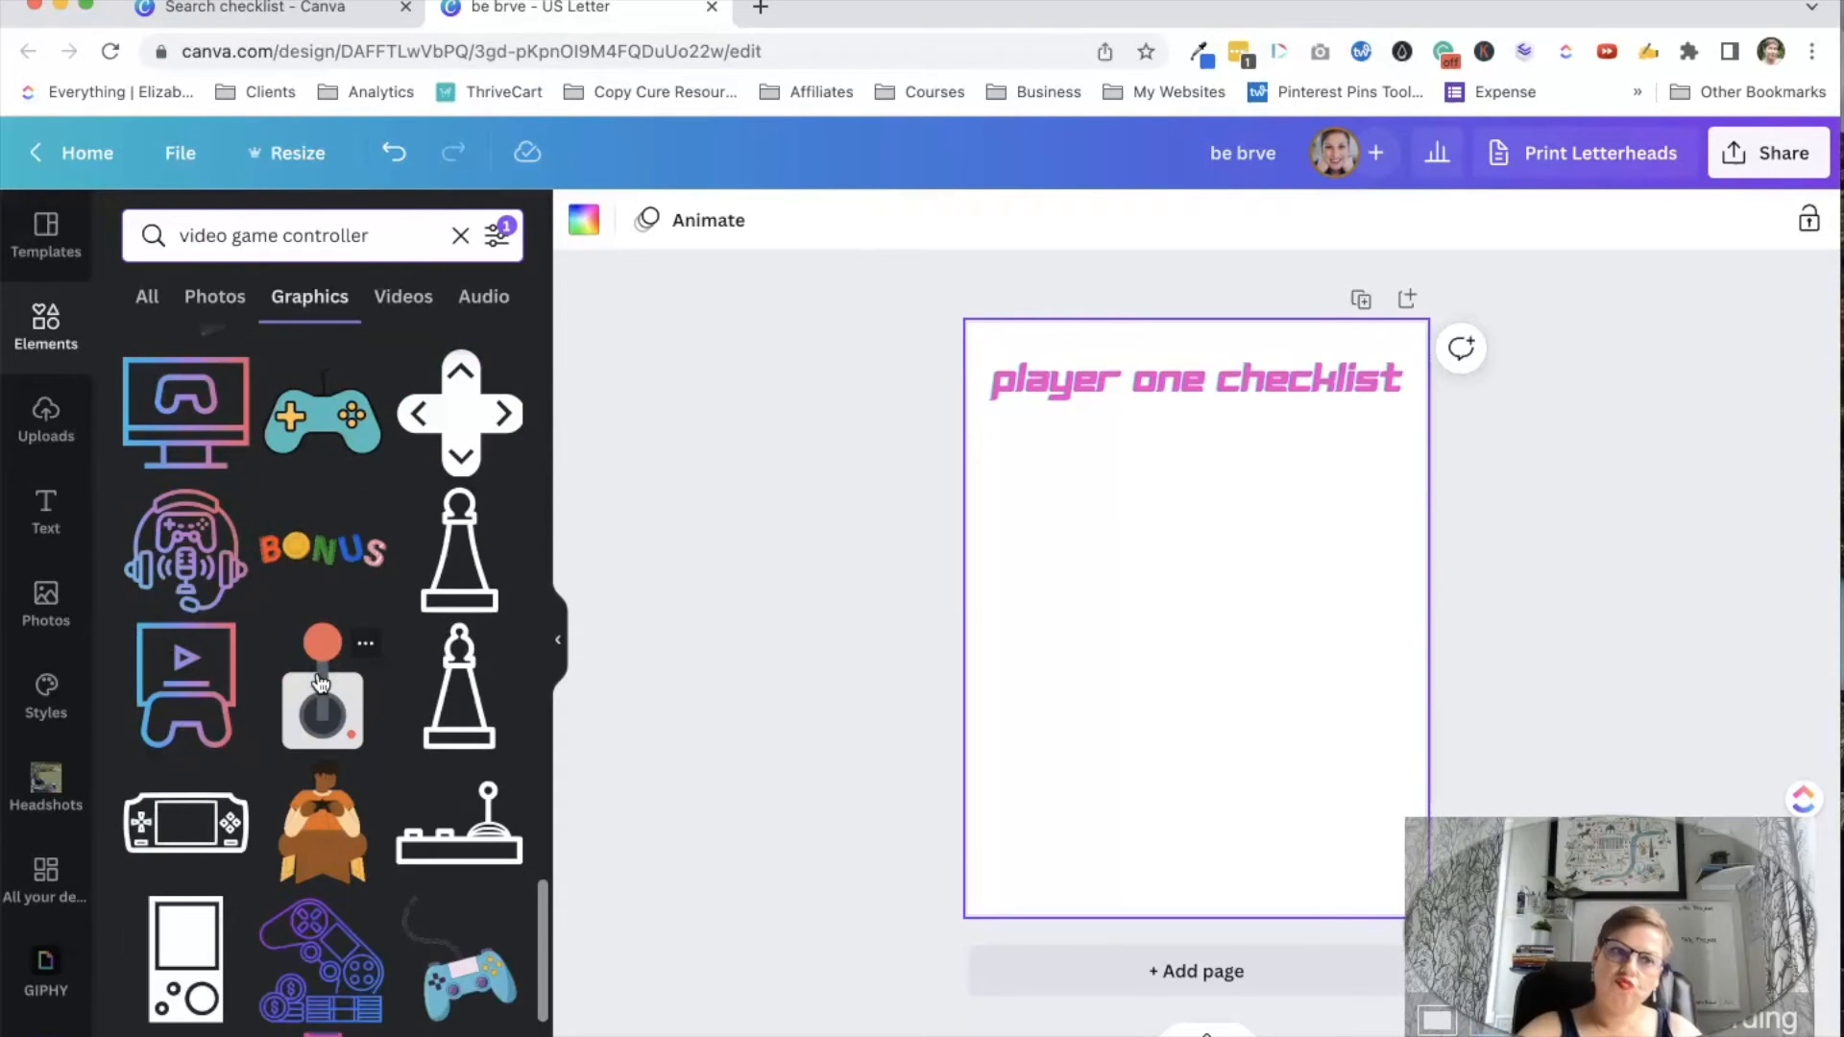
{"action": "scroll", "coordinate": [322, 682], "scroll_direction": "down", "scroll_amount": 4}
{"action": "scroll", "coordinate": [322, 683], "scroll_direction": "down", "scroll_amount": 3}
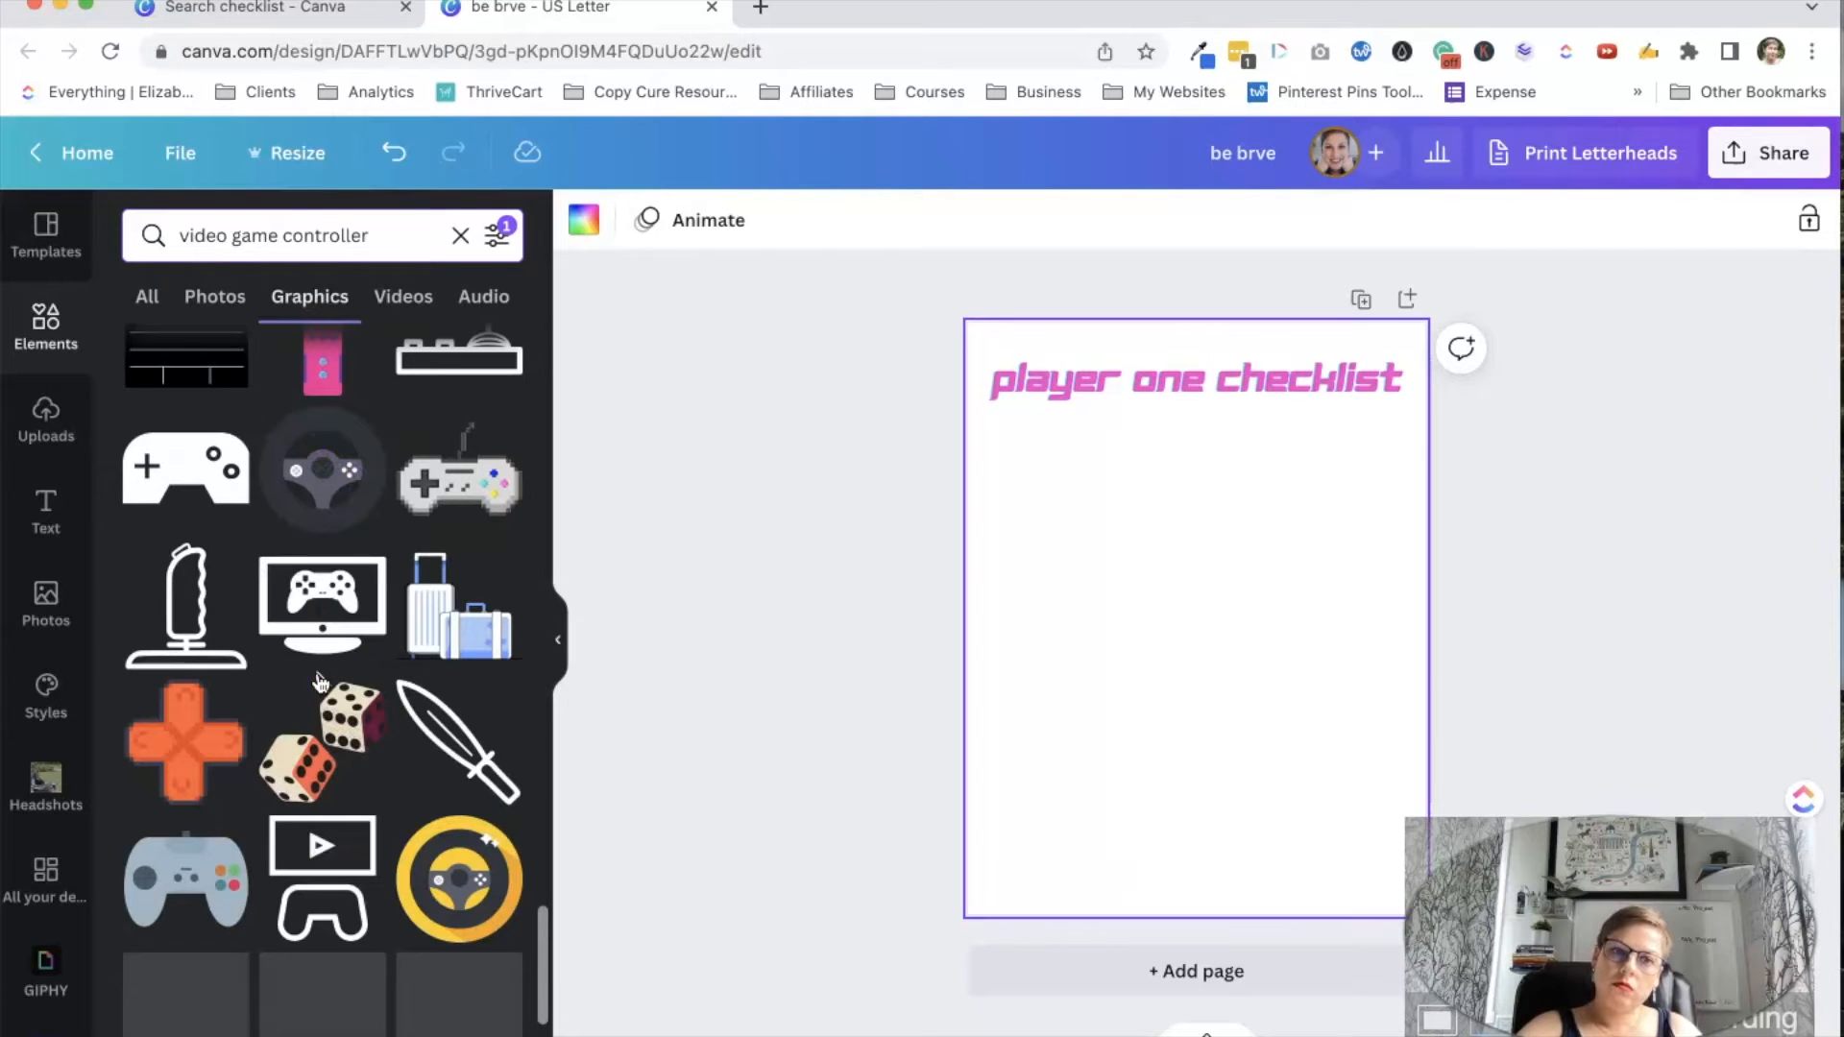
- Narrow the controller graphics further with the Static and Cut-outs only filters
{"action": "left_click", "coordinate": [497, 252]}
{"action": "scroll", "coordinate": [442, 688], "scroll_direction": "down", "scroll_amount": 1}
{"action": "scroll", "coordinate": [198, 663], "scroll_direction": "down", "scroll_amount": 1}
{"action": "left_click", "coordinate": [169, 659]}
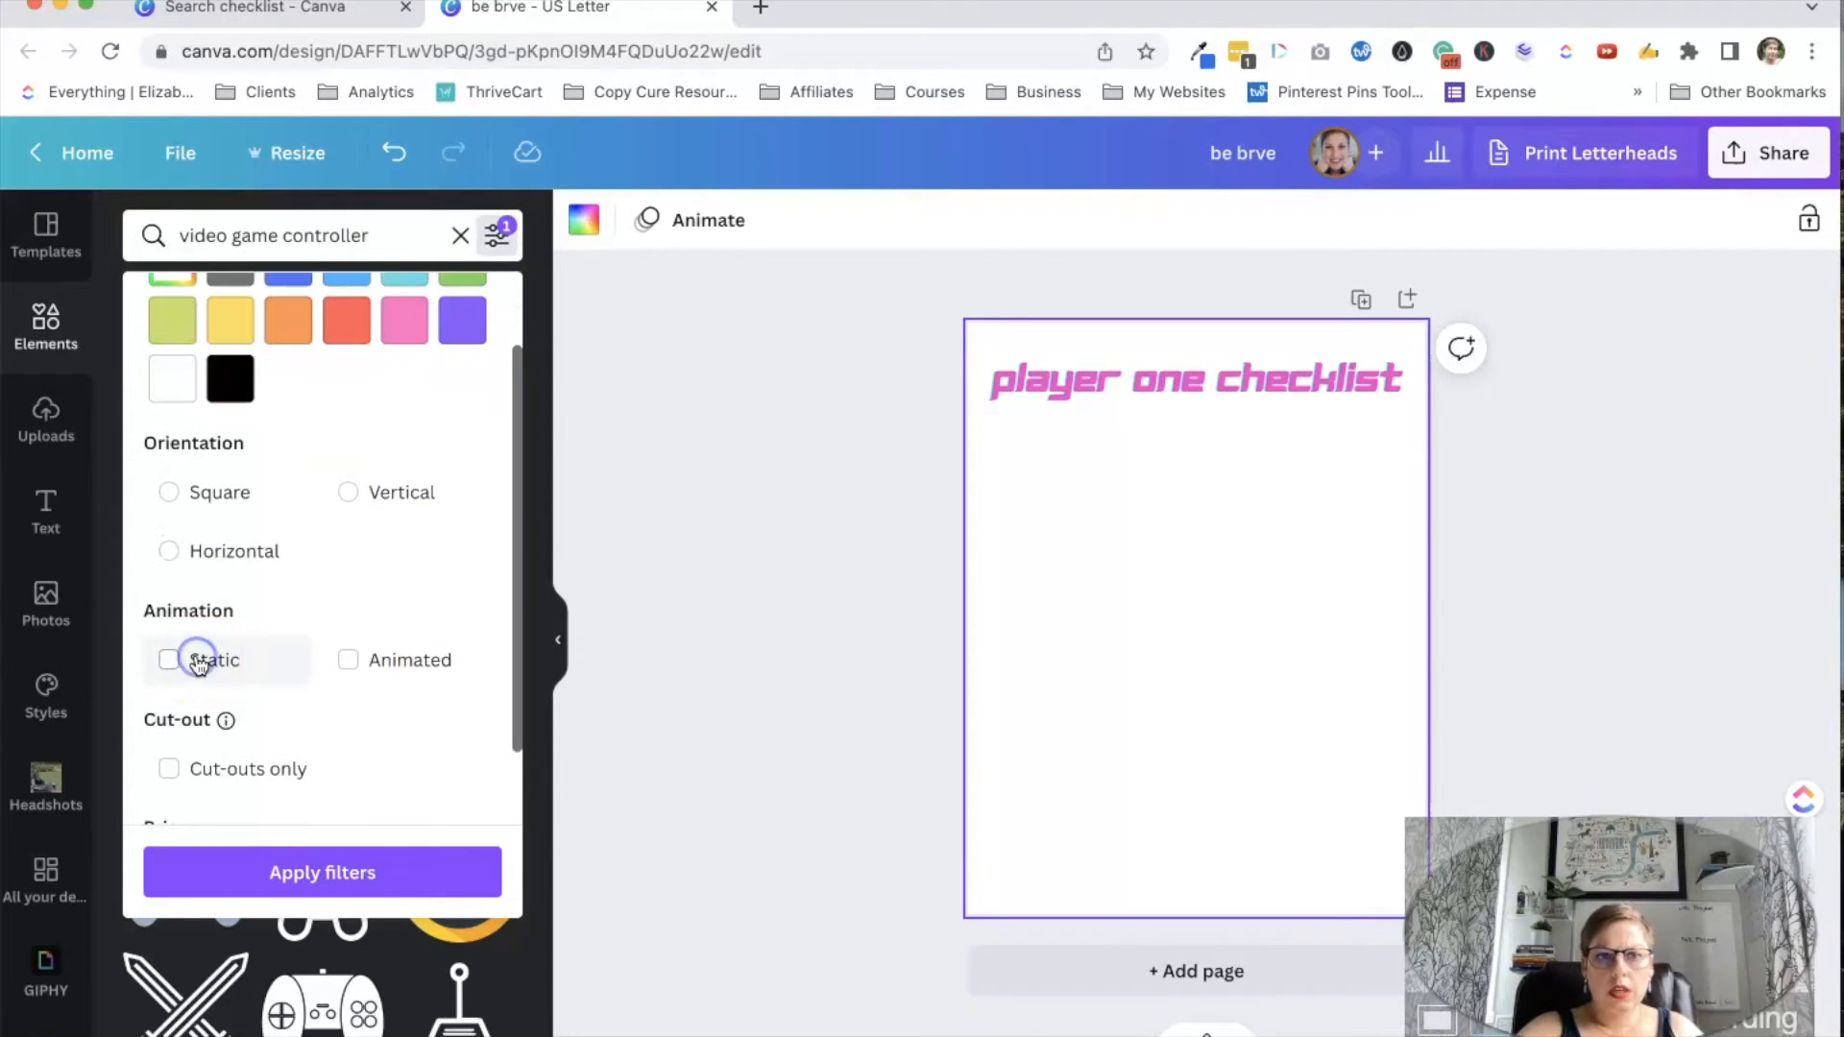
{"action": "scroll", "coordinate": [198, 664], "scroll_direction": "down", "scroll_amount": 1}
{"action": "left_click", "coordinate": [226, 627]}
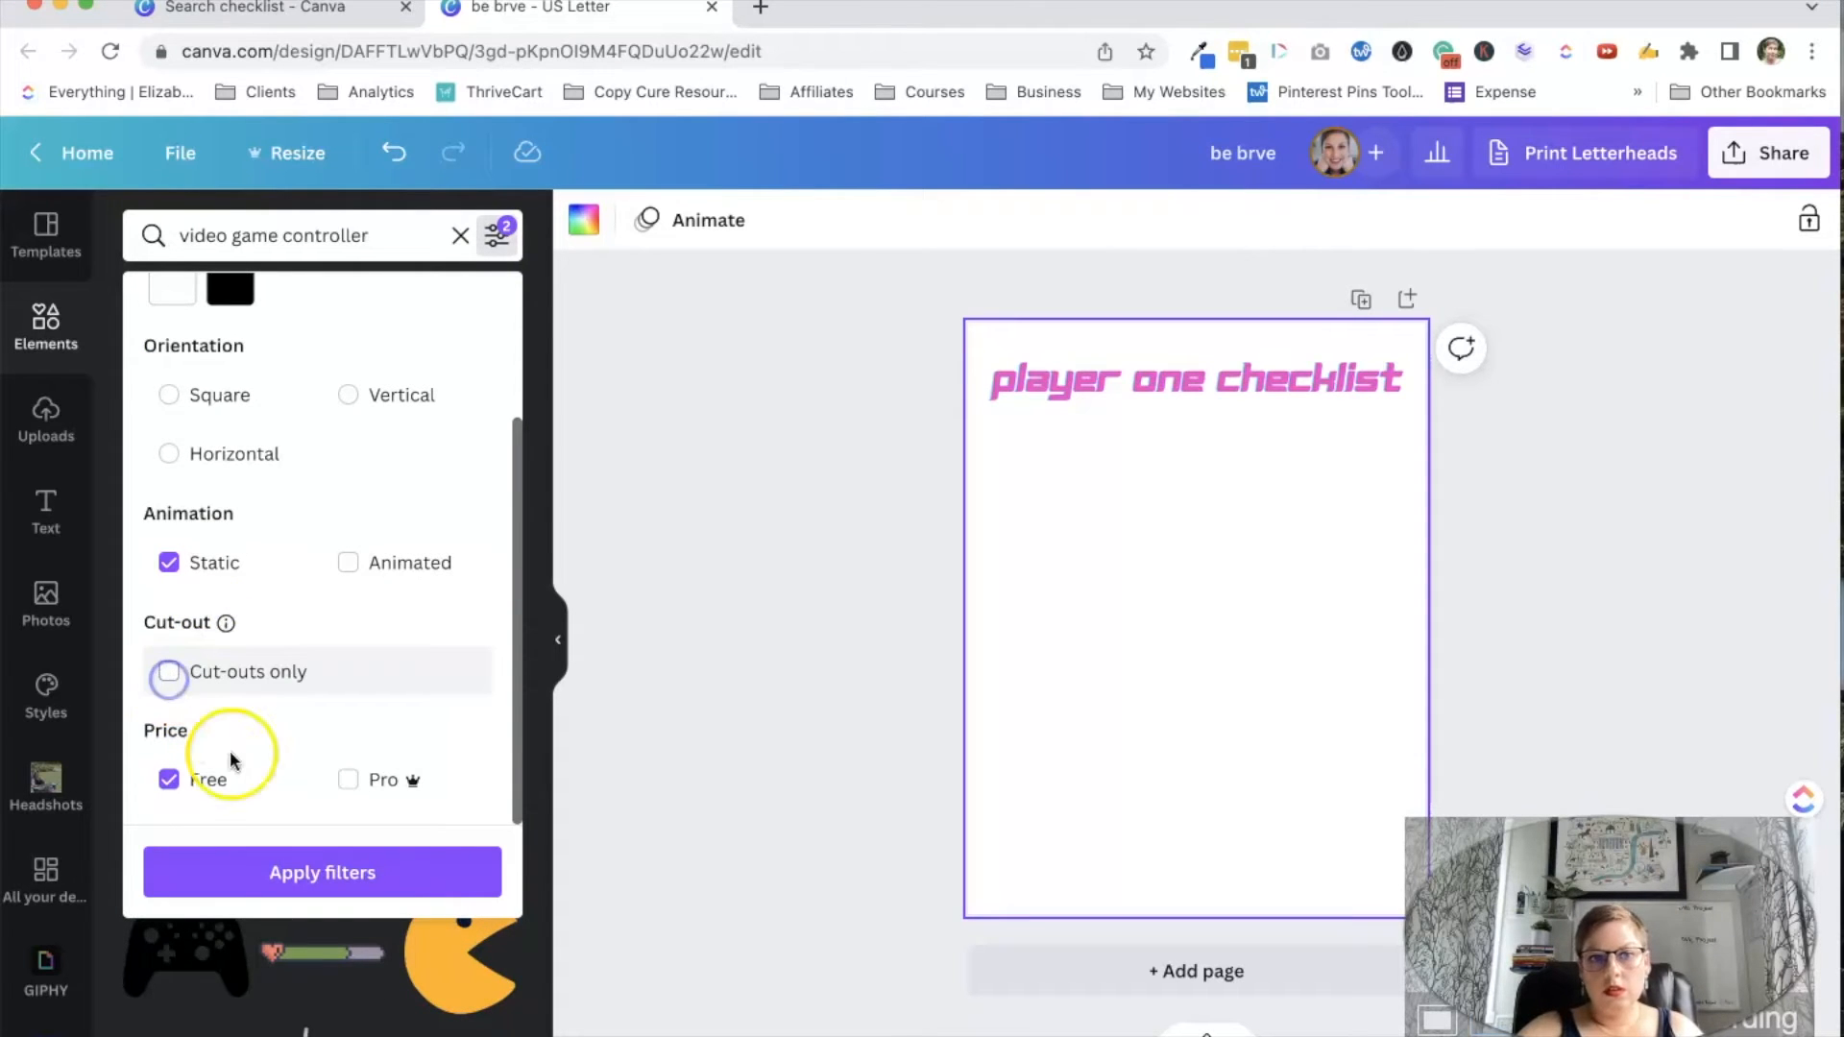
{"action": "left_click", "coordinate": [294, 872]}
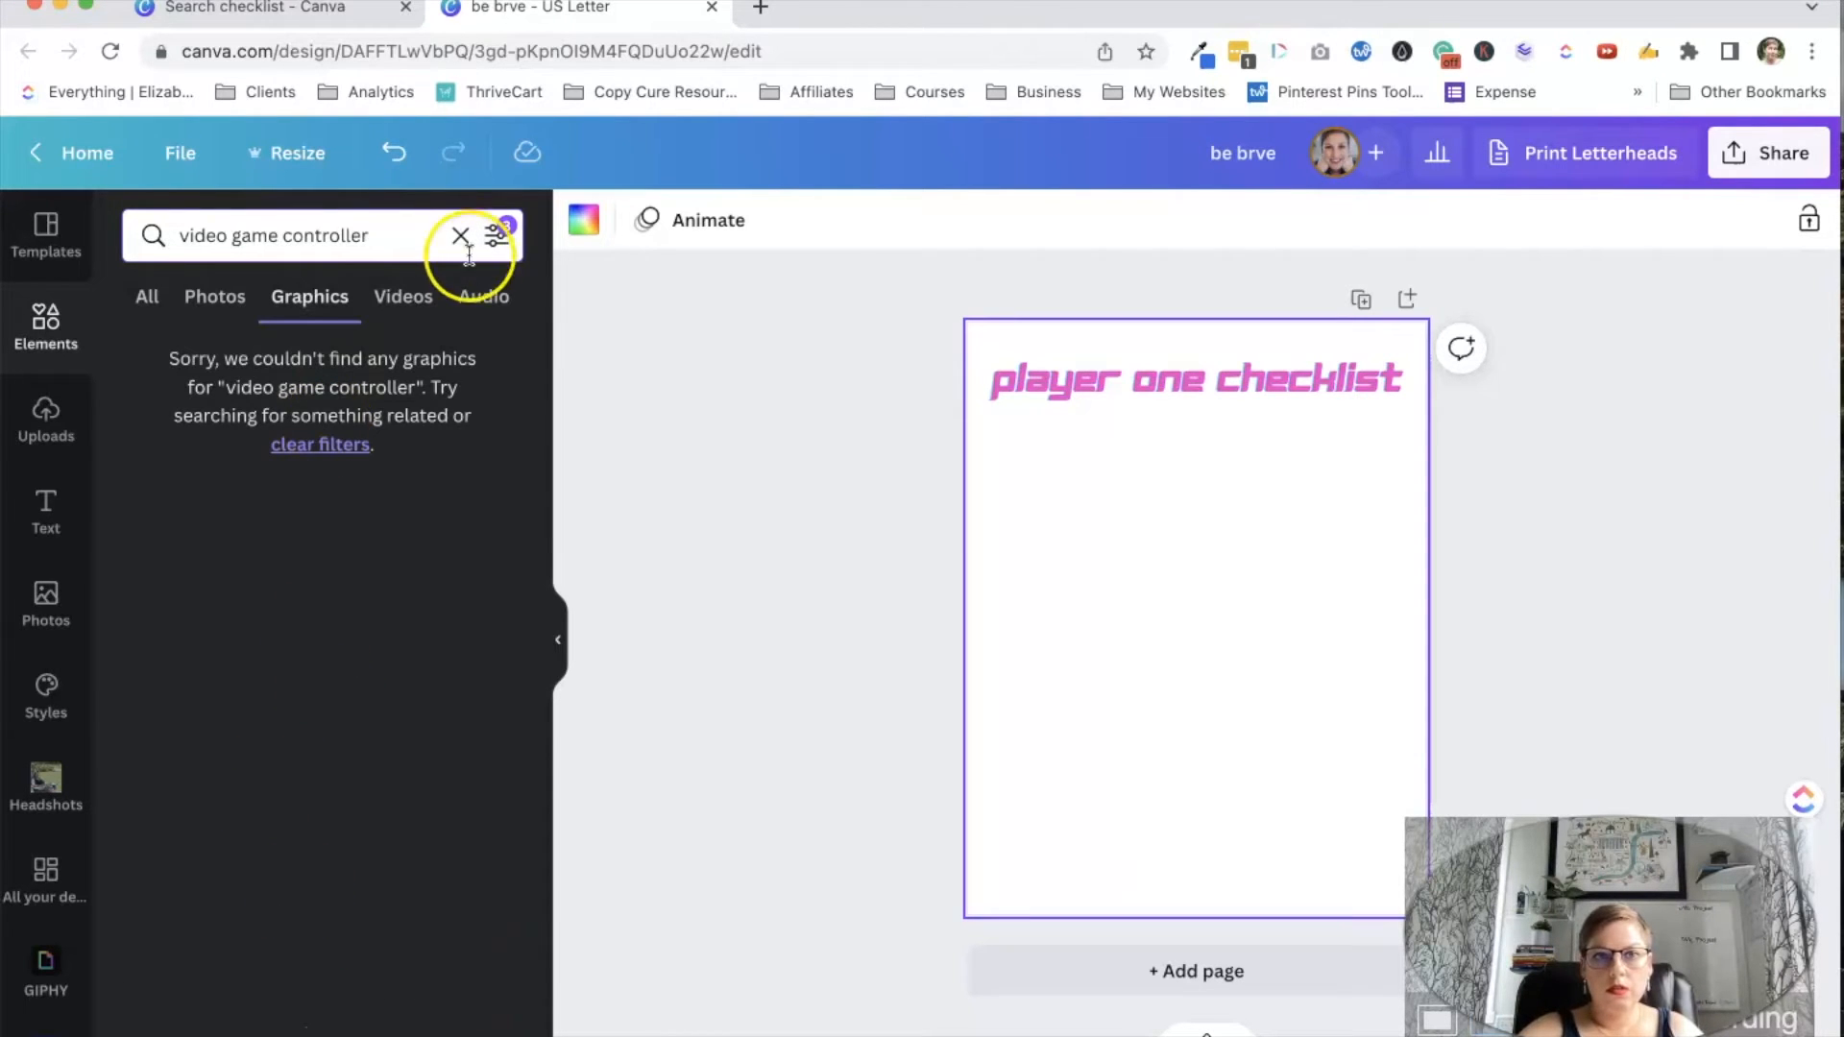
- Remove the Cut-outs only filter from the controller search, keeping Static and Free
{"action": "left_click", "coordinate": [498, 248]}
{"action": "left_click", "coordinate": [170, 763]}
{"action": "left_click", "coordinate": [247, 873]}
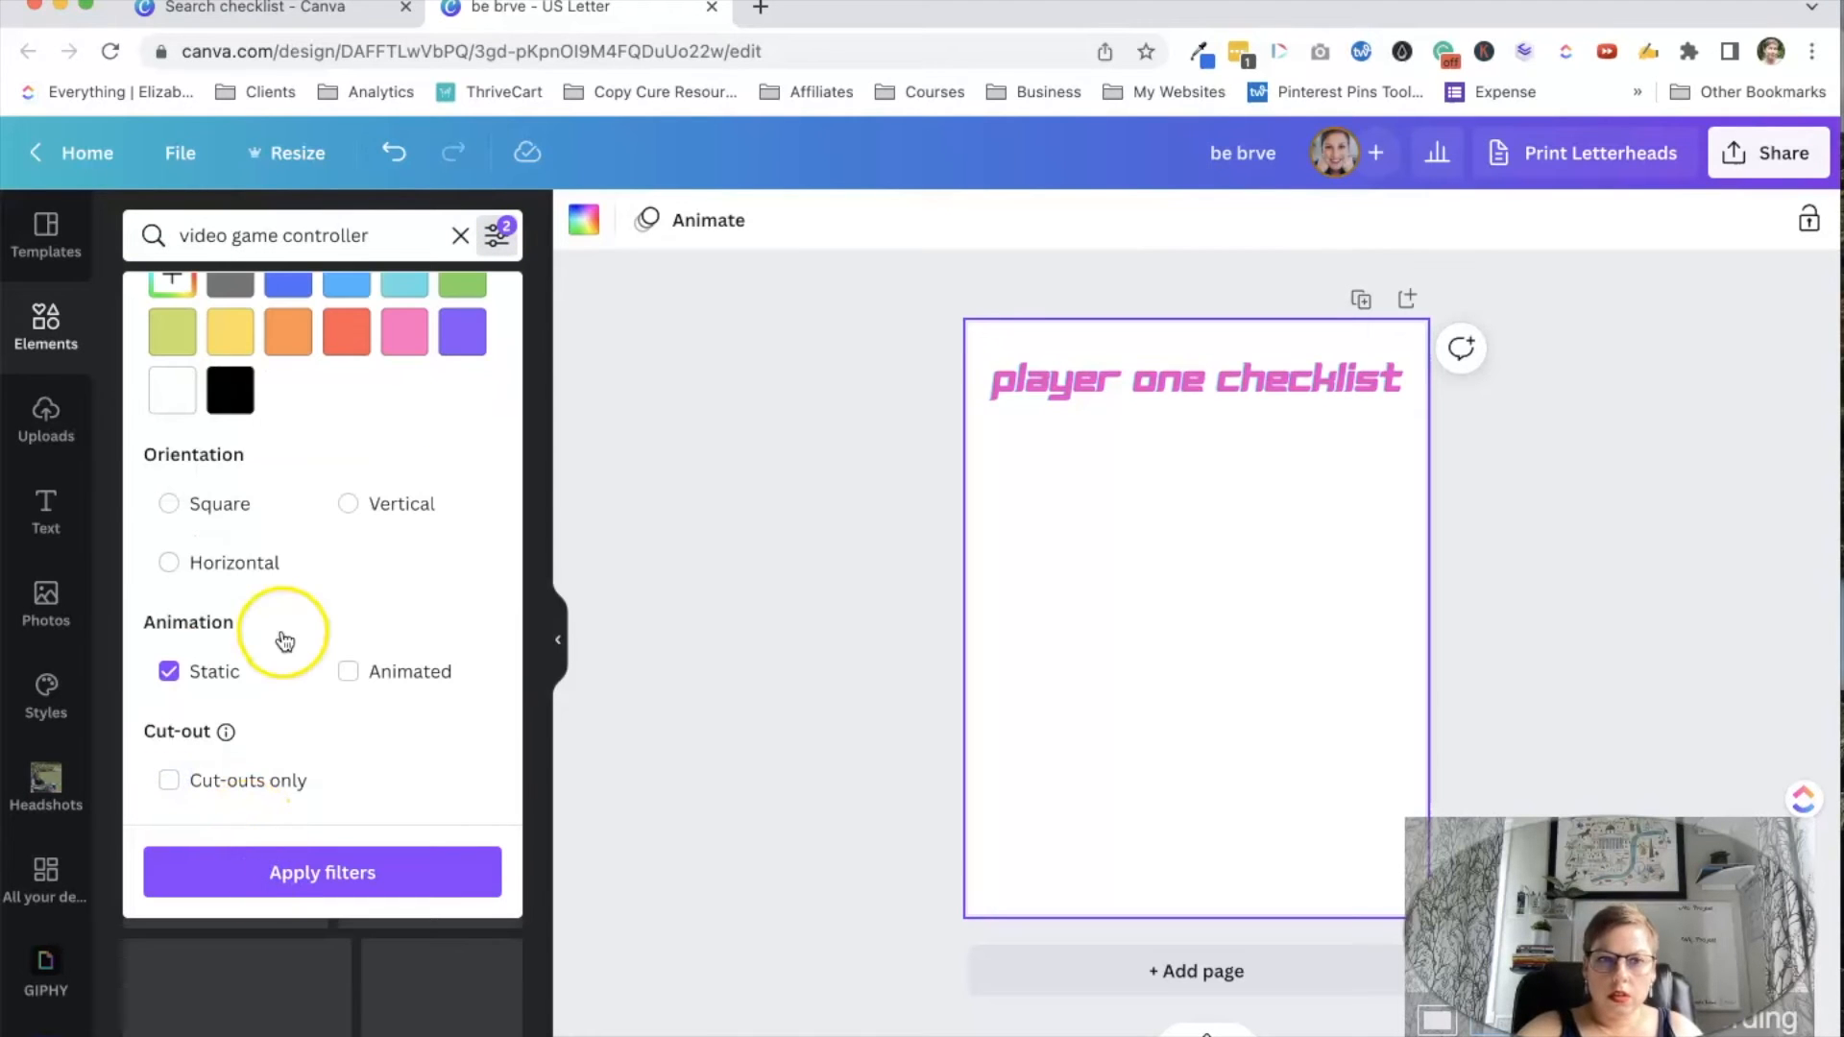
- Add the outlined corded controller graphic to the page and shrink it to the size of a checklist bullet
{"action": "left_click", "coordinate": [304, 598]}
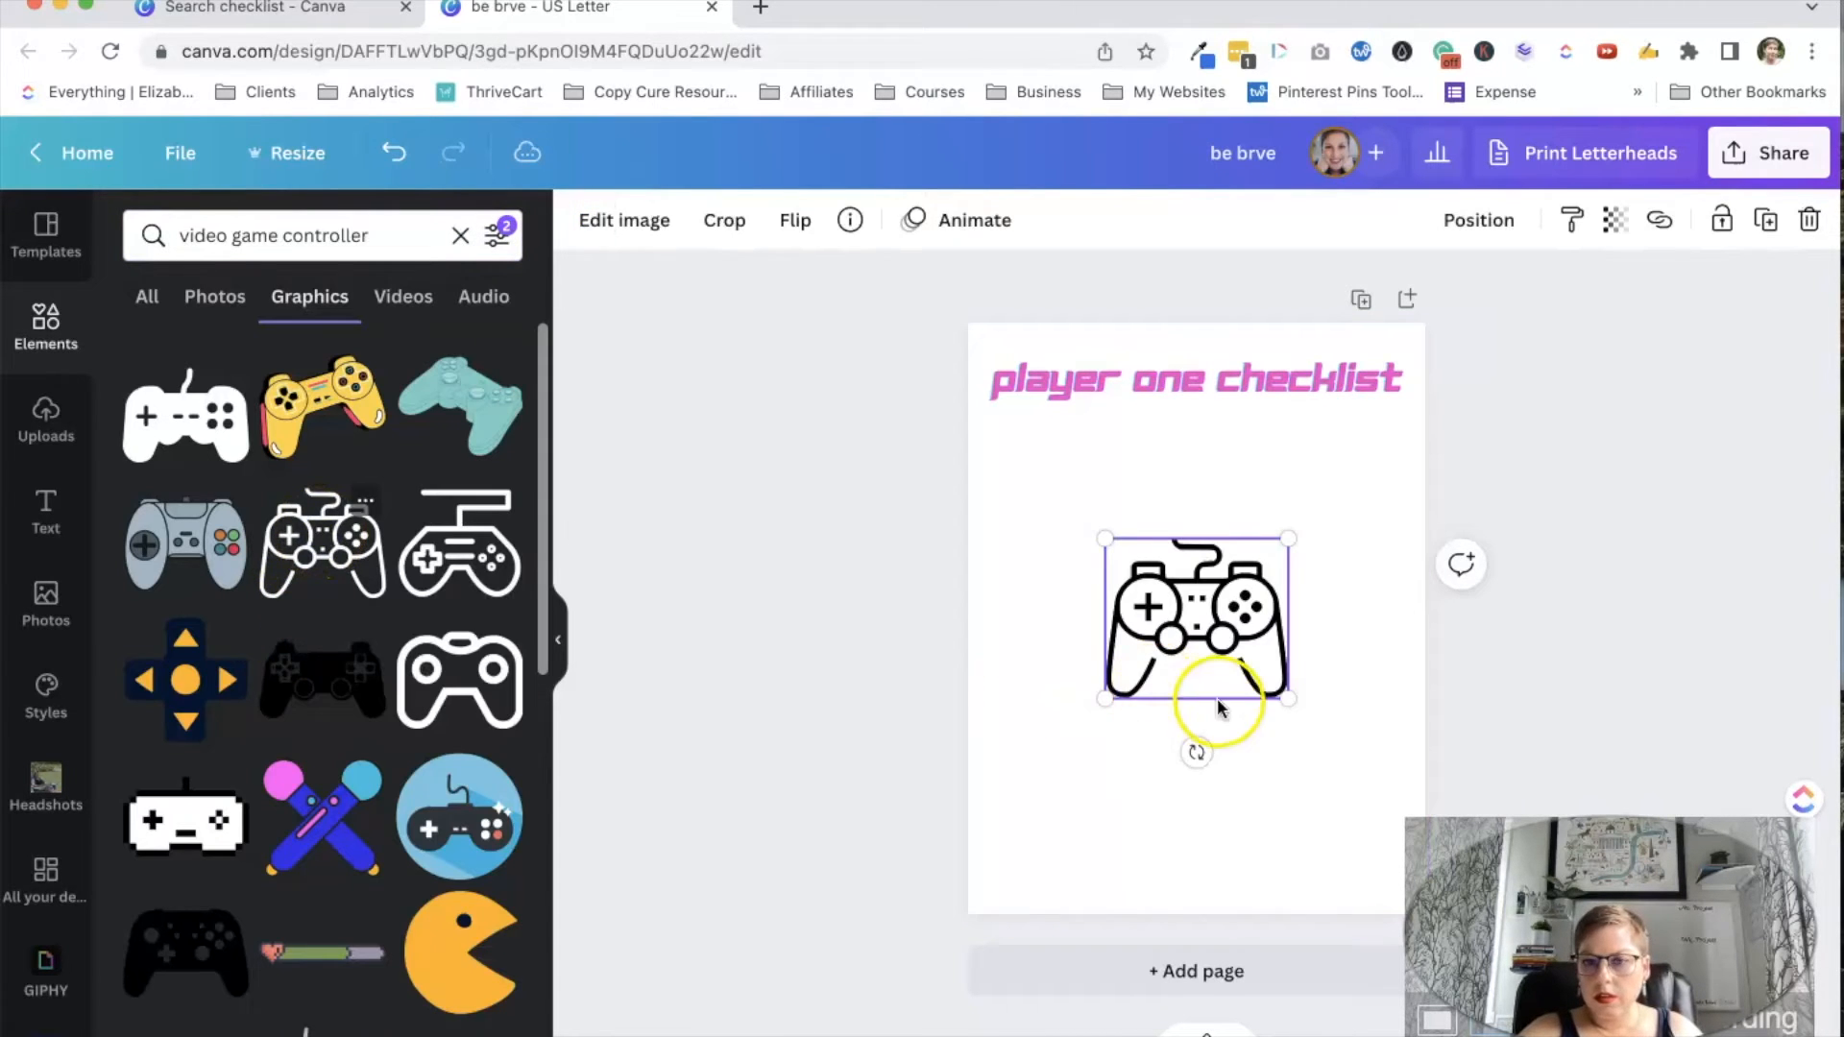
{"action": "left_click_drag", "start_coordinate": [1283, 688], "coordinate": [1164, 590]}
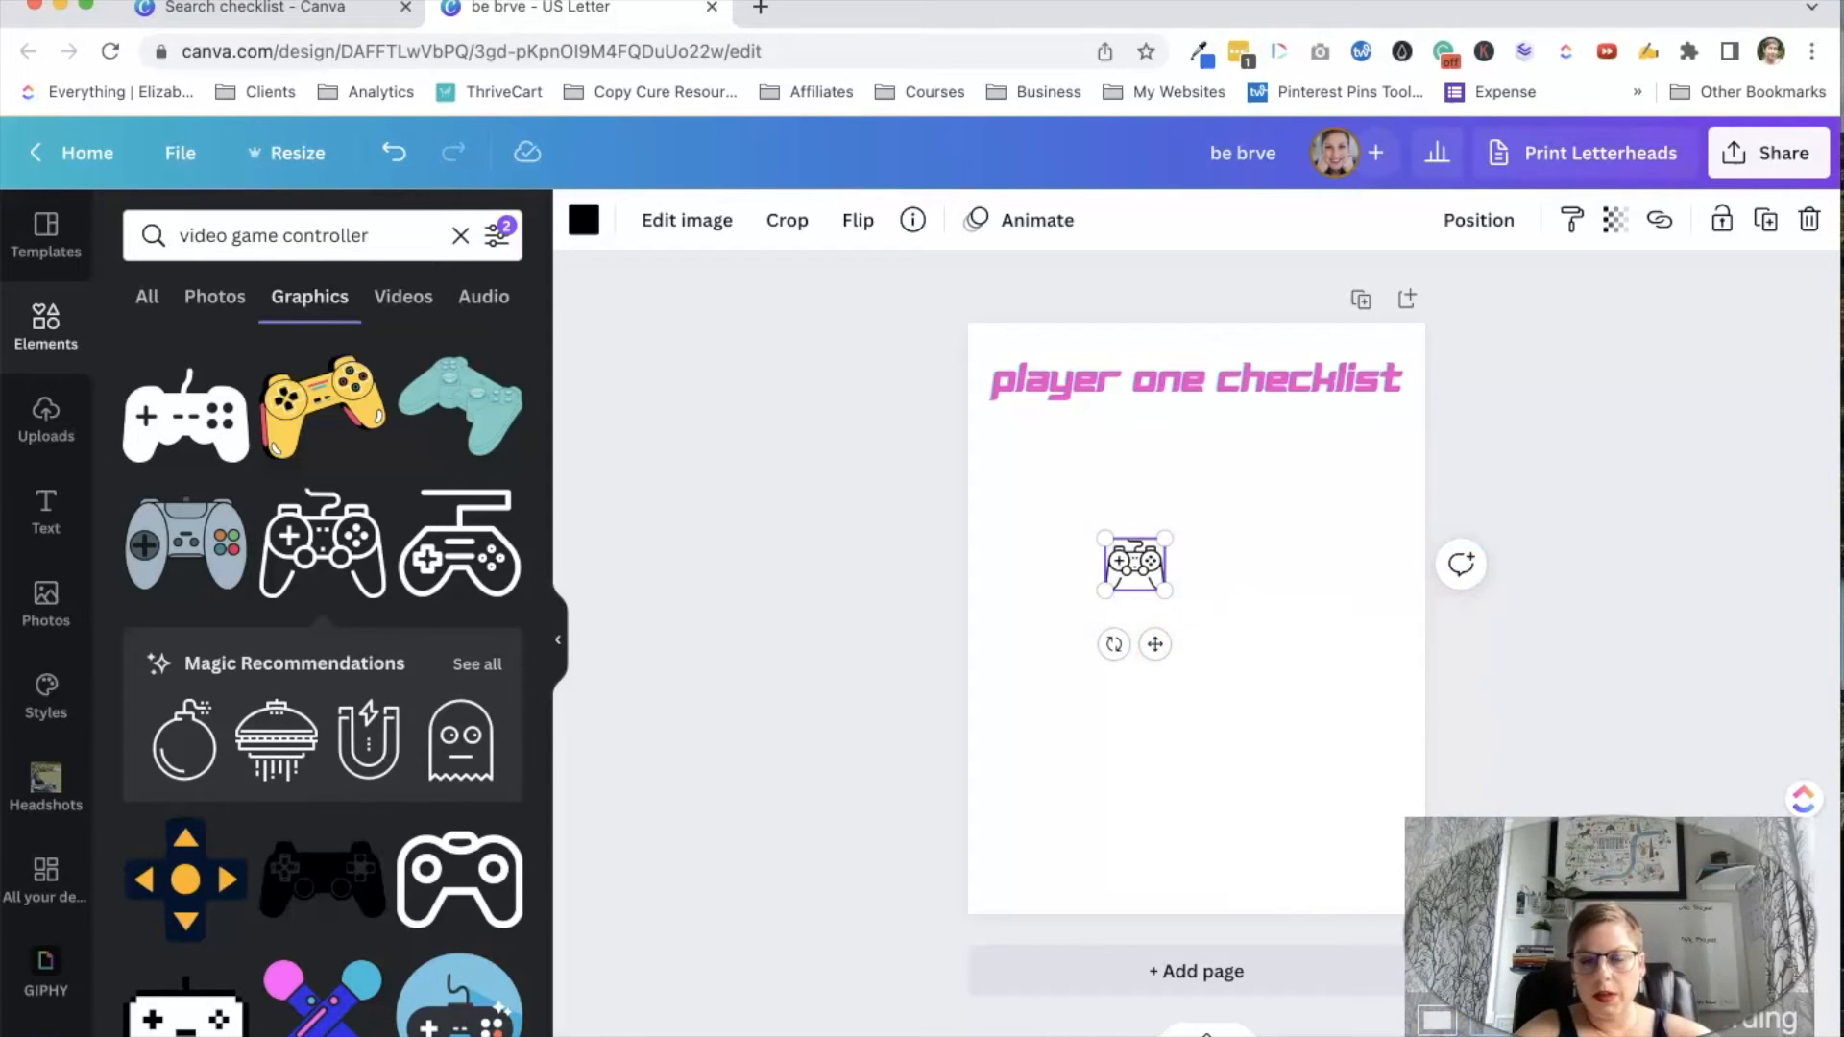
{"action": "scroll", "coordinate": [1116, 684], "scroll_direction": "up", "scroll_amount": 5}
{"action": "left_click_drag", "start_coordinate": [1111, 794], "coordinate": [1025, 721]}
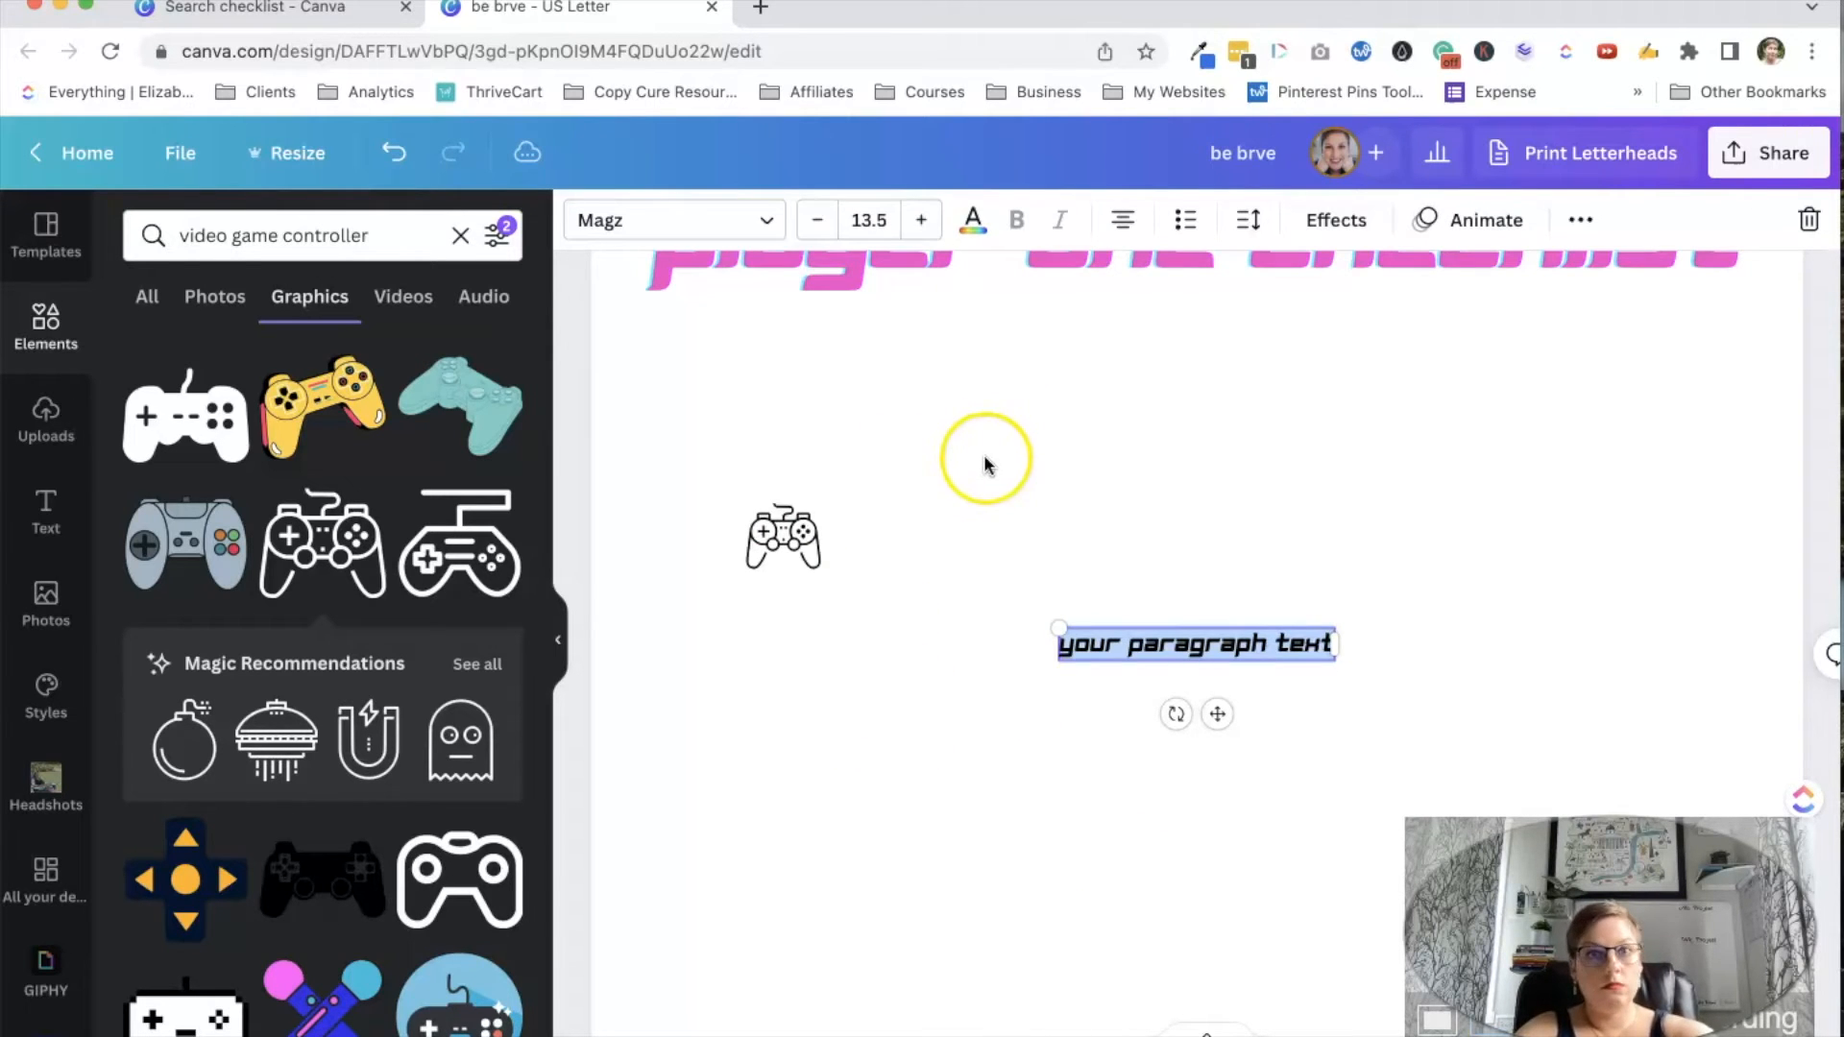
- Add a paragraph text box, place it beside the controller and set its font size to 15.5
{"action": "left_click", "coordinate": [1098, 716]}
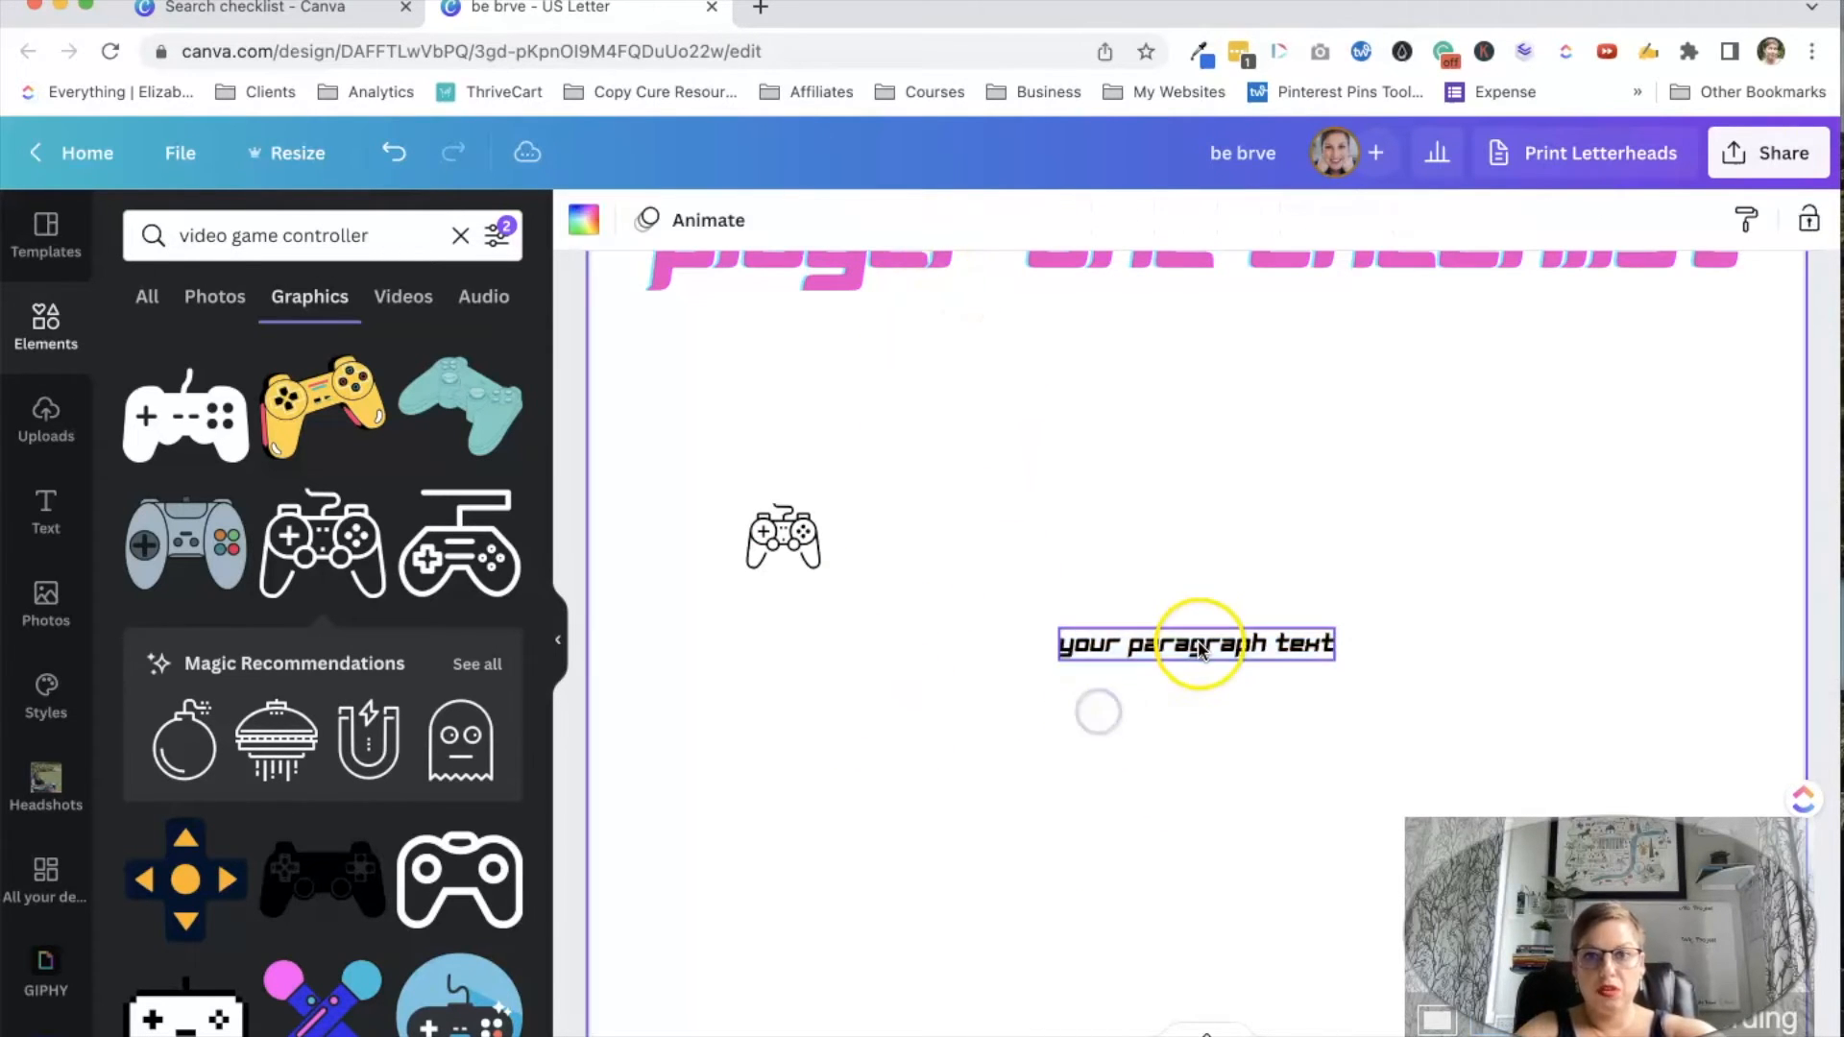
{"action": "left_click_drag", "start_coordinate": [1200, 643], "coordinate": [1022, 536]}
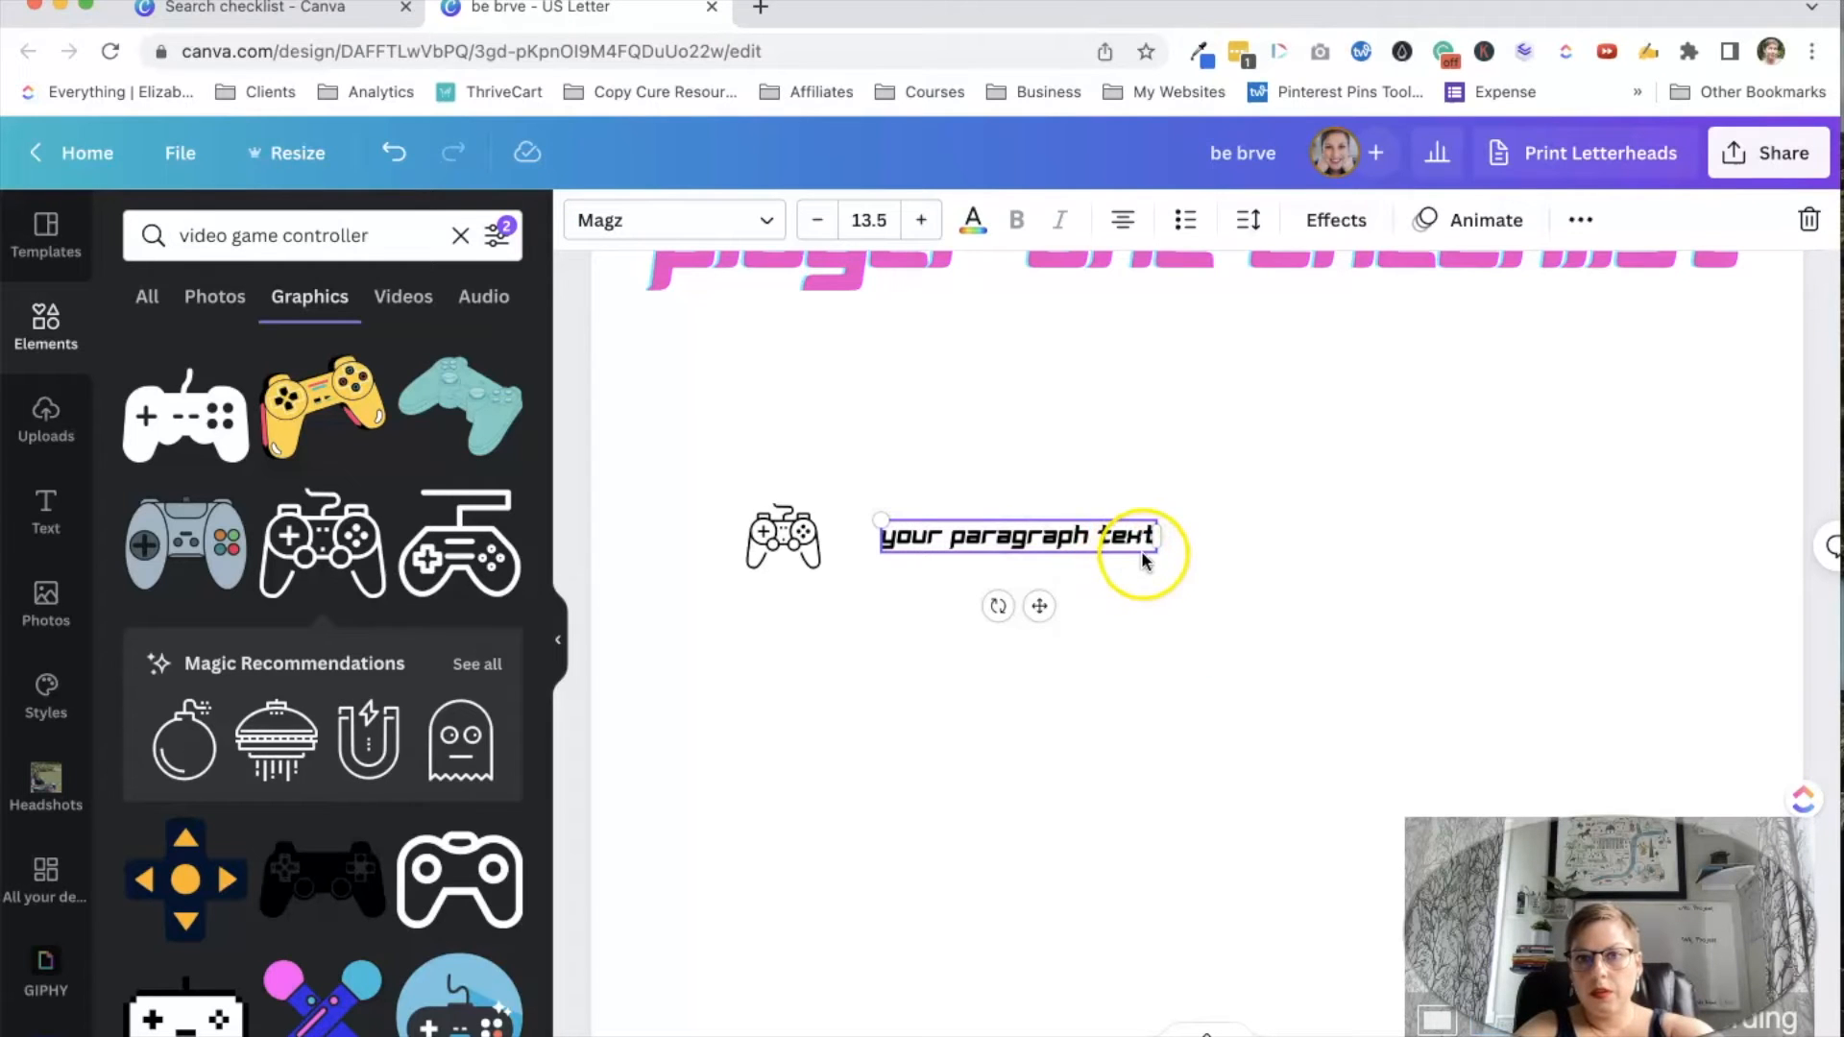
{"action": "left_click", "coordinate": [783, 536]}
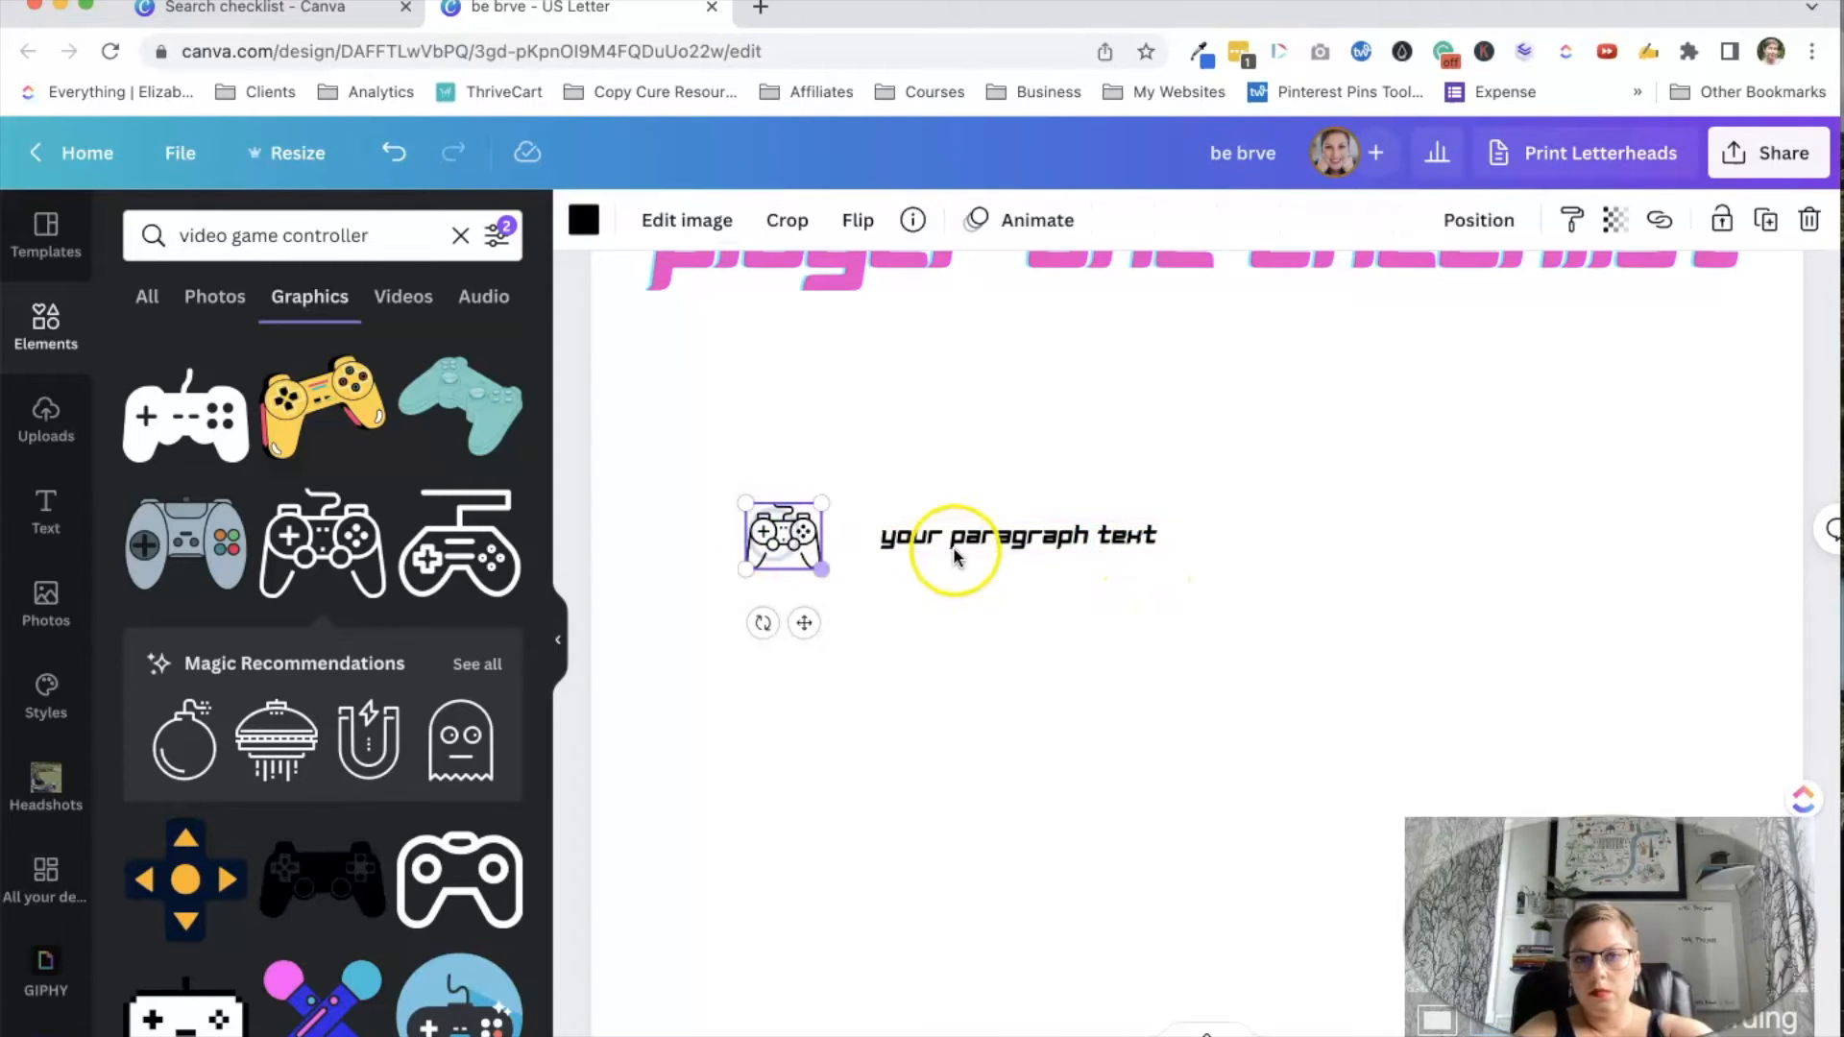
{"action": "left_click", "coordinate": [1137, 539]}
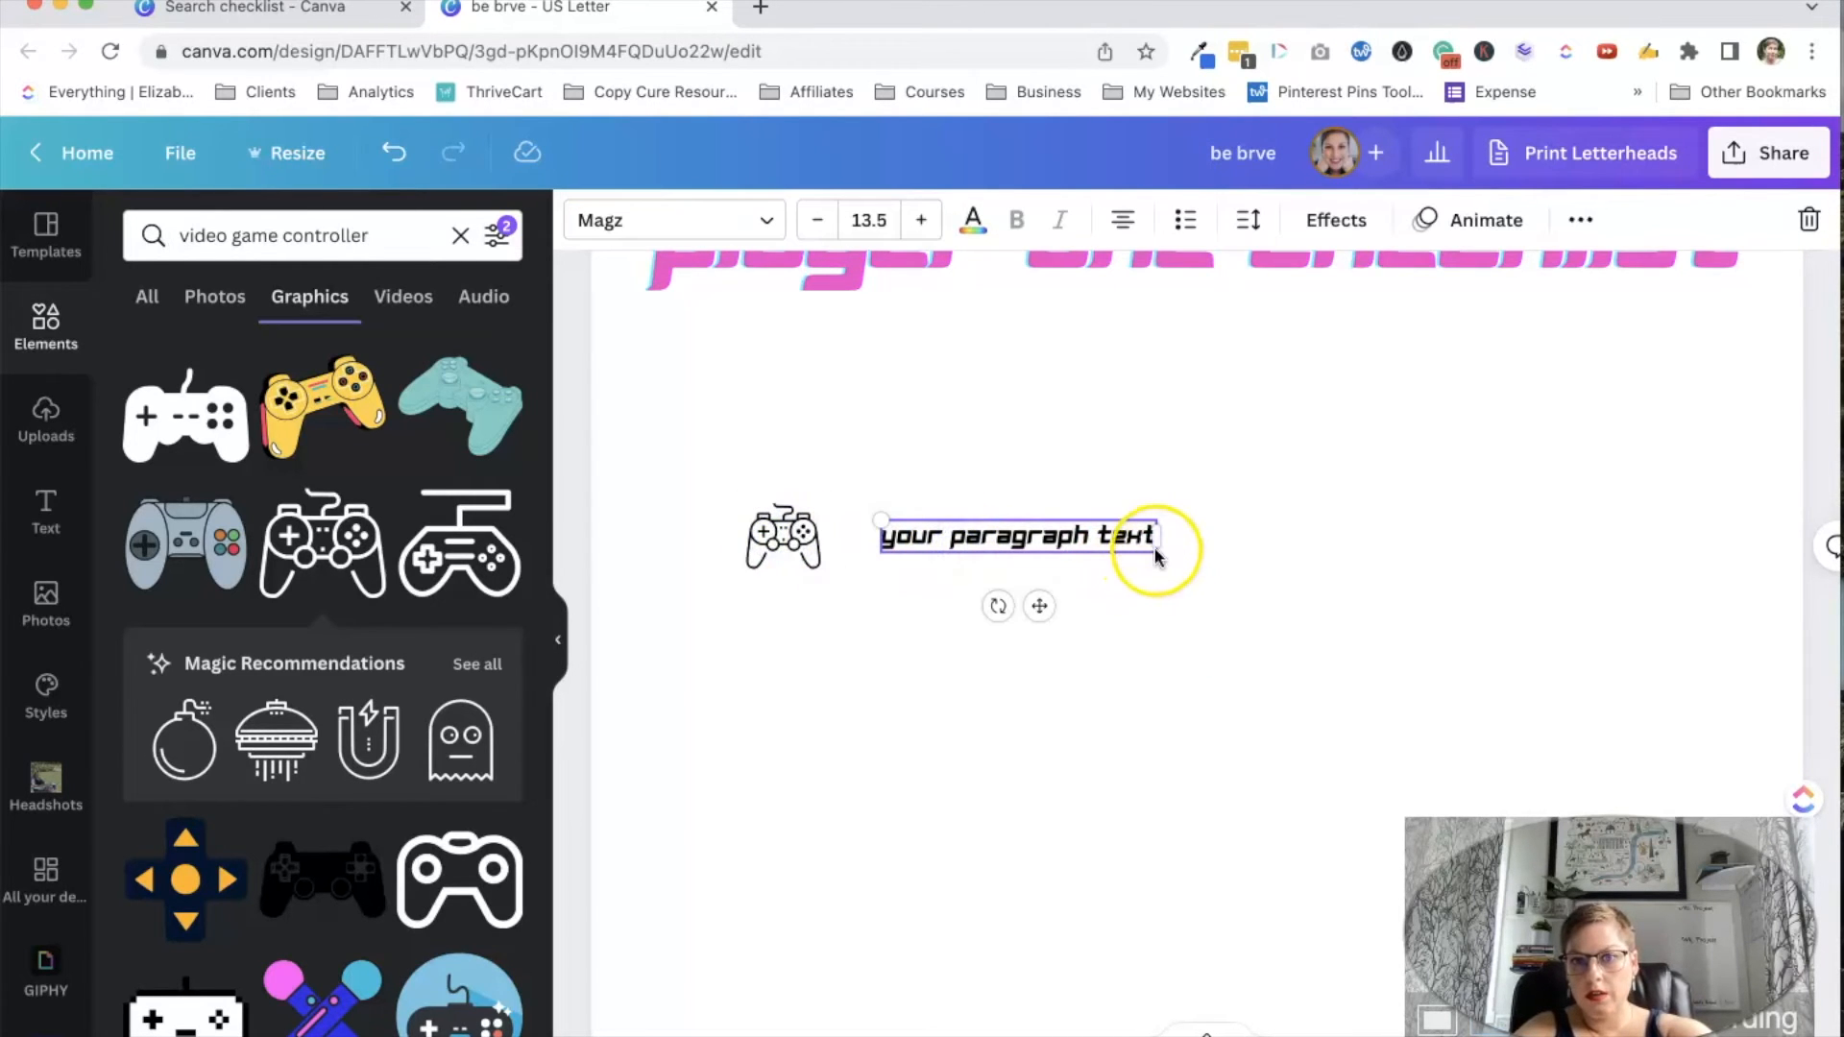
{"action": "left_click", "coordinate": [921, 220]}
{"action": "left_click", "coordinate": [921, 219]}
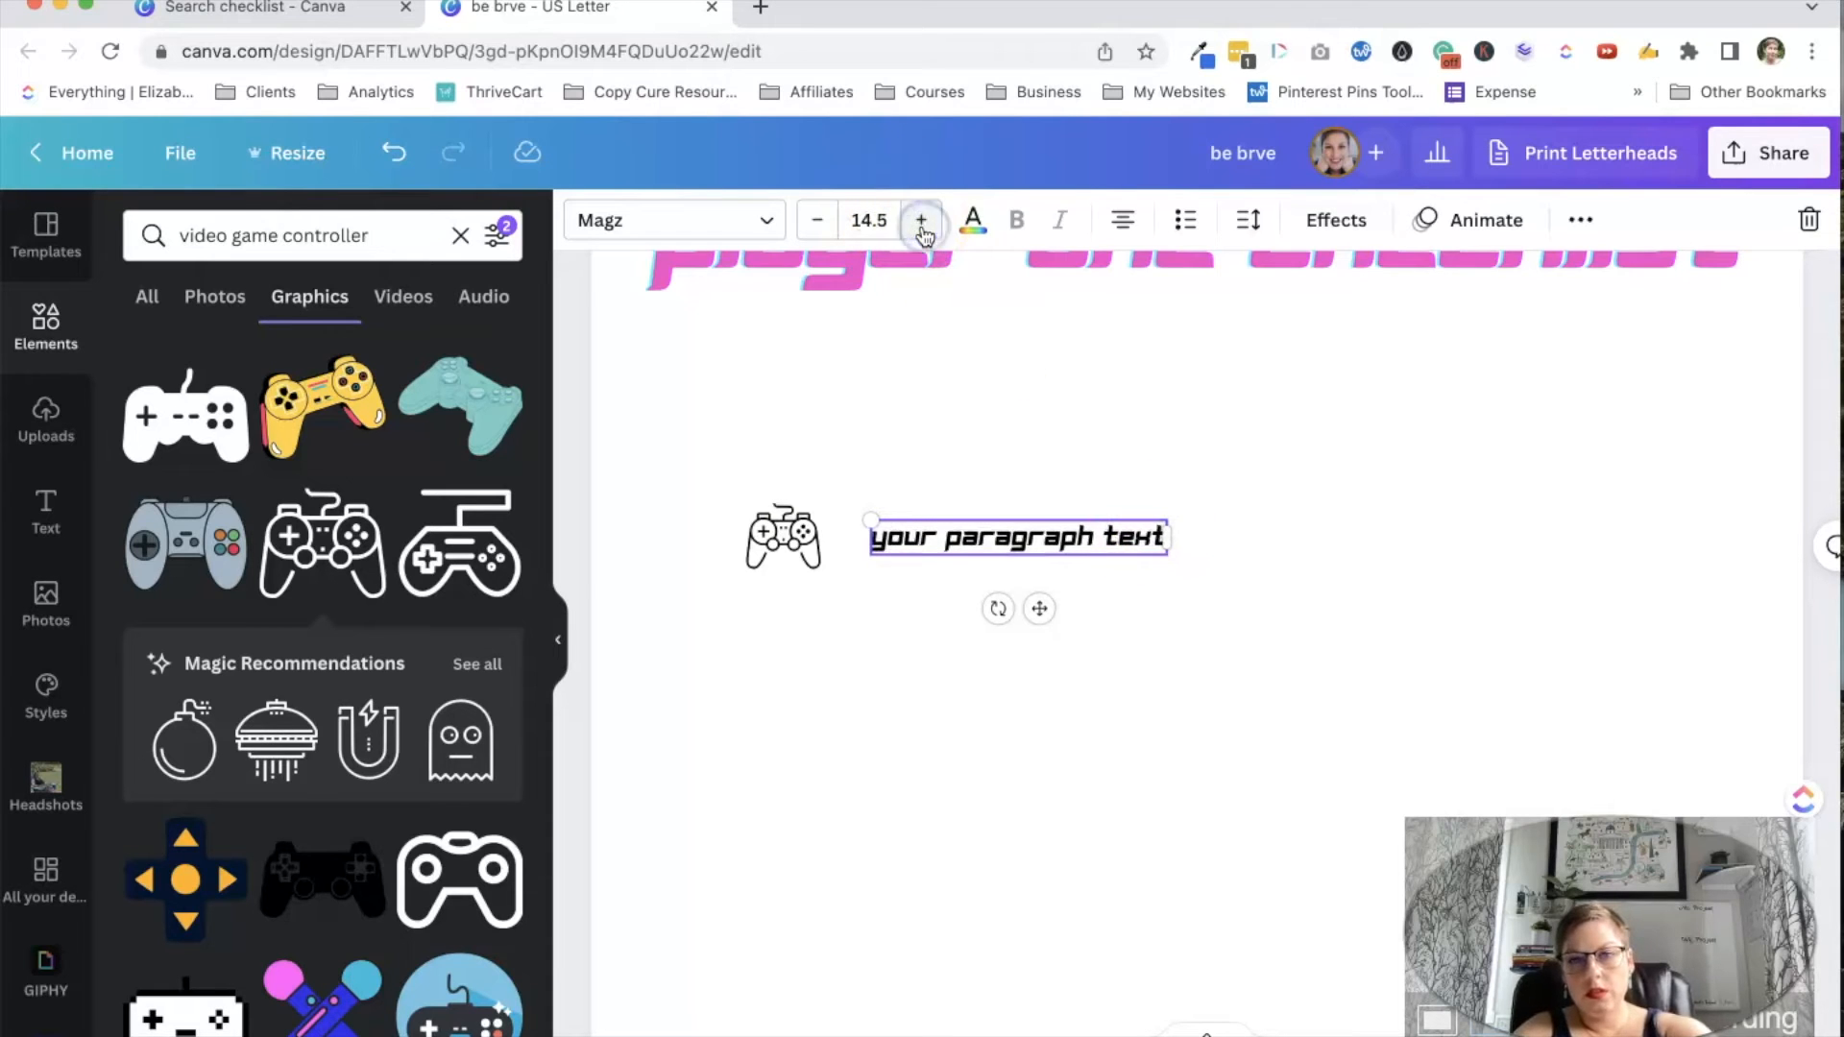
- Make the controller slightly smaller and move the paragraph text closer, vertically centred with it
{"action": "left_click", "coordinate": [783, 543]}
{"action": "left_click_drag", "start_coordinate": [814, 561], "coordinate": [810, 557]}
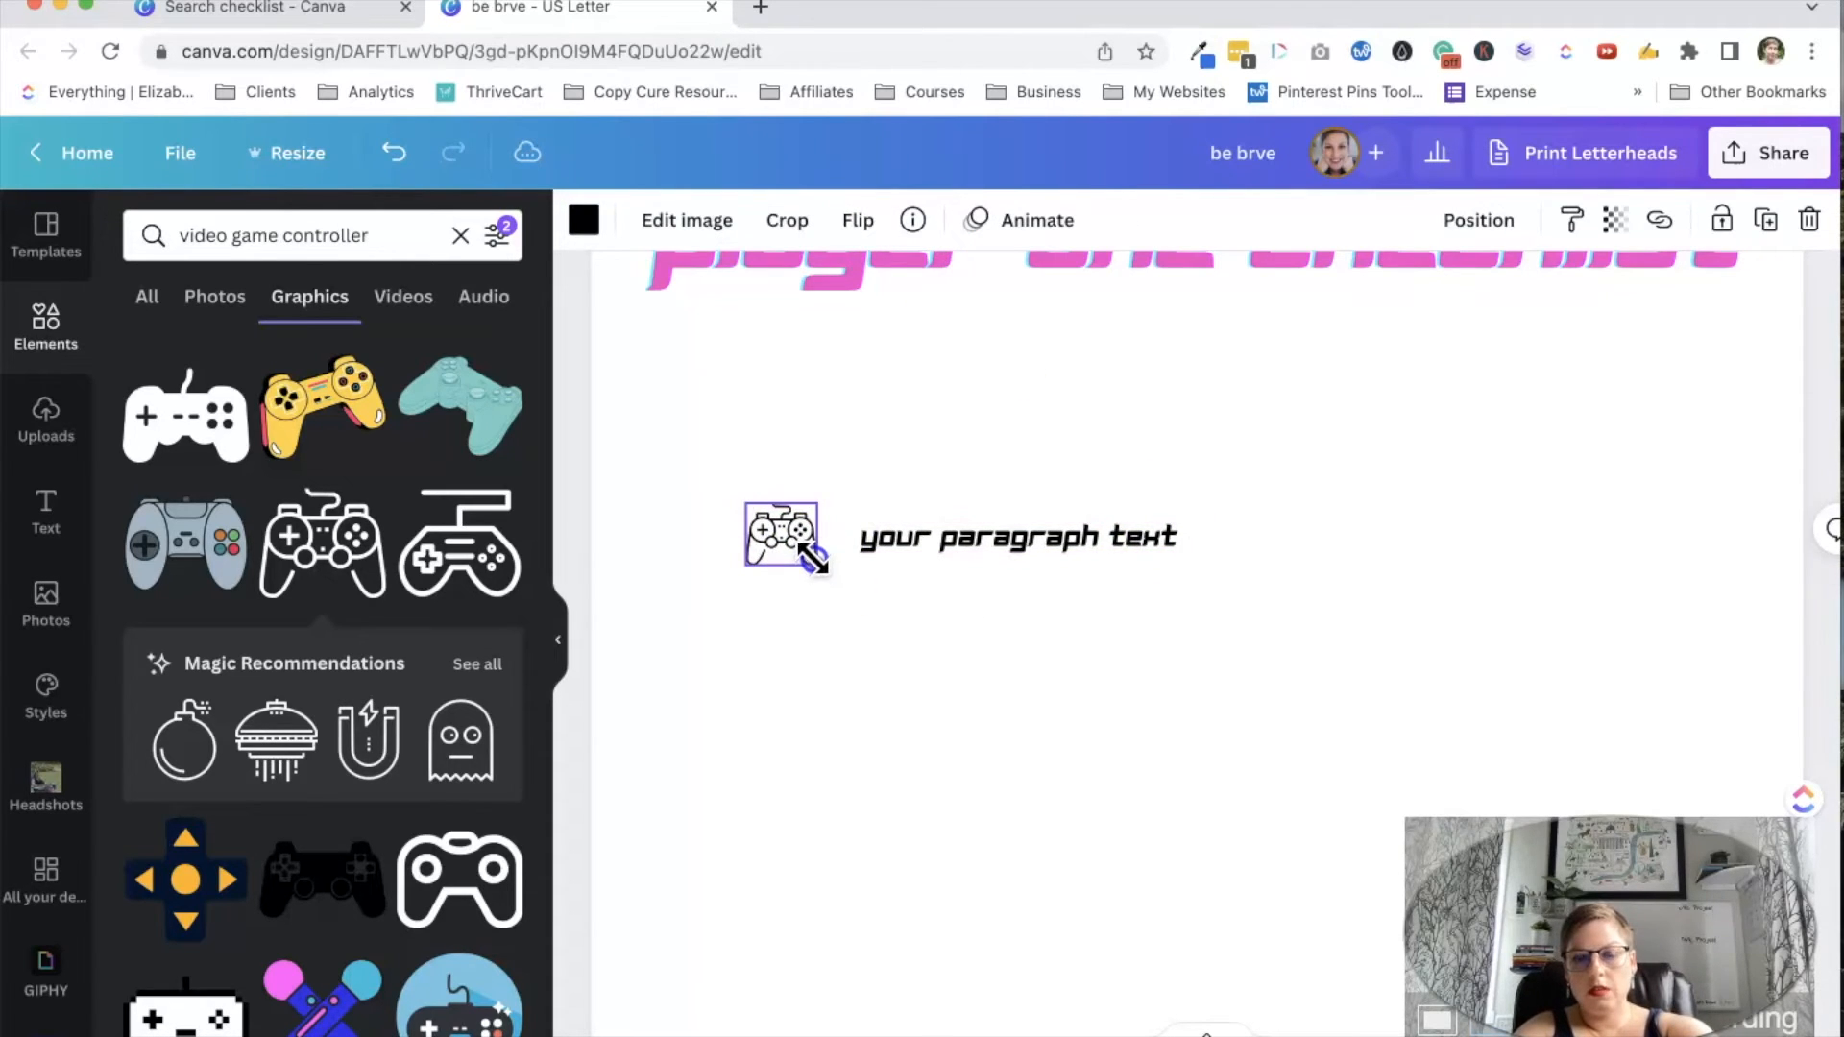
{"action": "left_click_drag", "start_coordinate": [938, 533], "coordinate": [937, 533]}
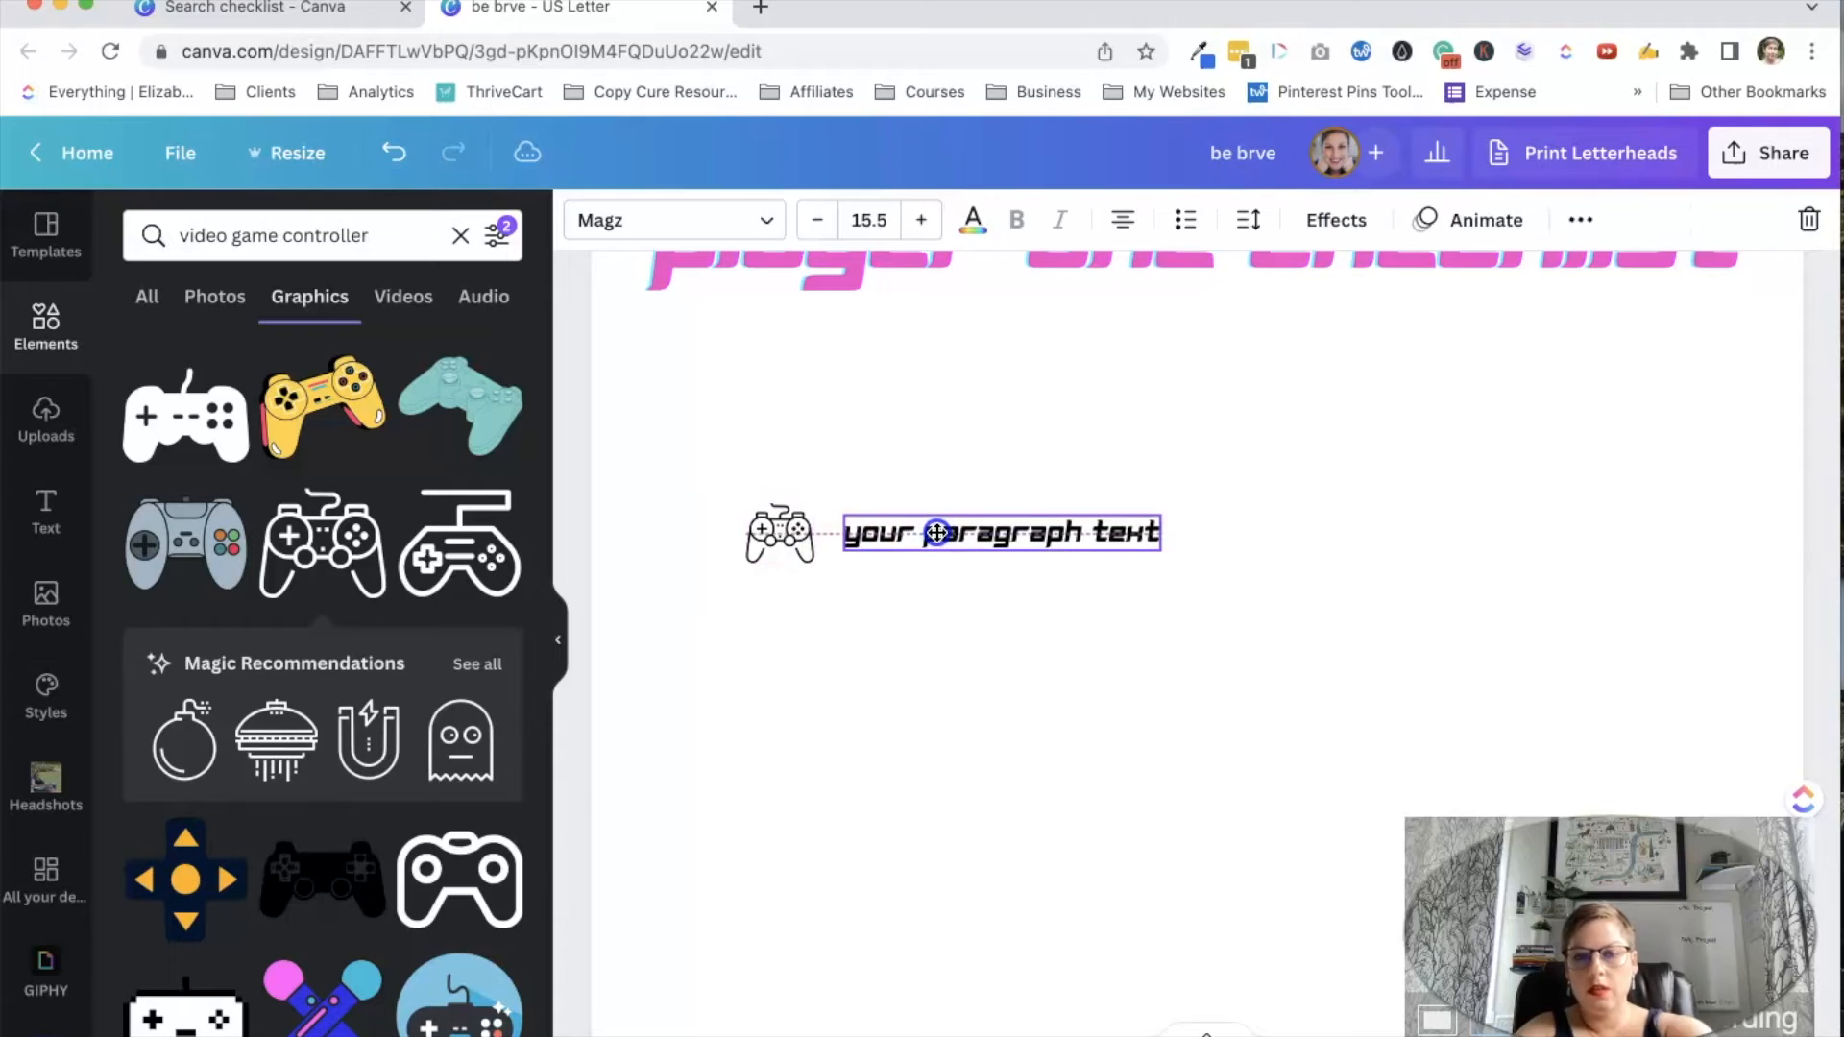
- Group the controller with its paragraph text and duplicate the group nine times
{"action": "left_click", "coordinate": [762, 539], "text": "shift"}
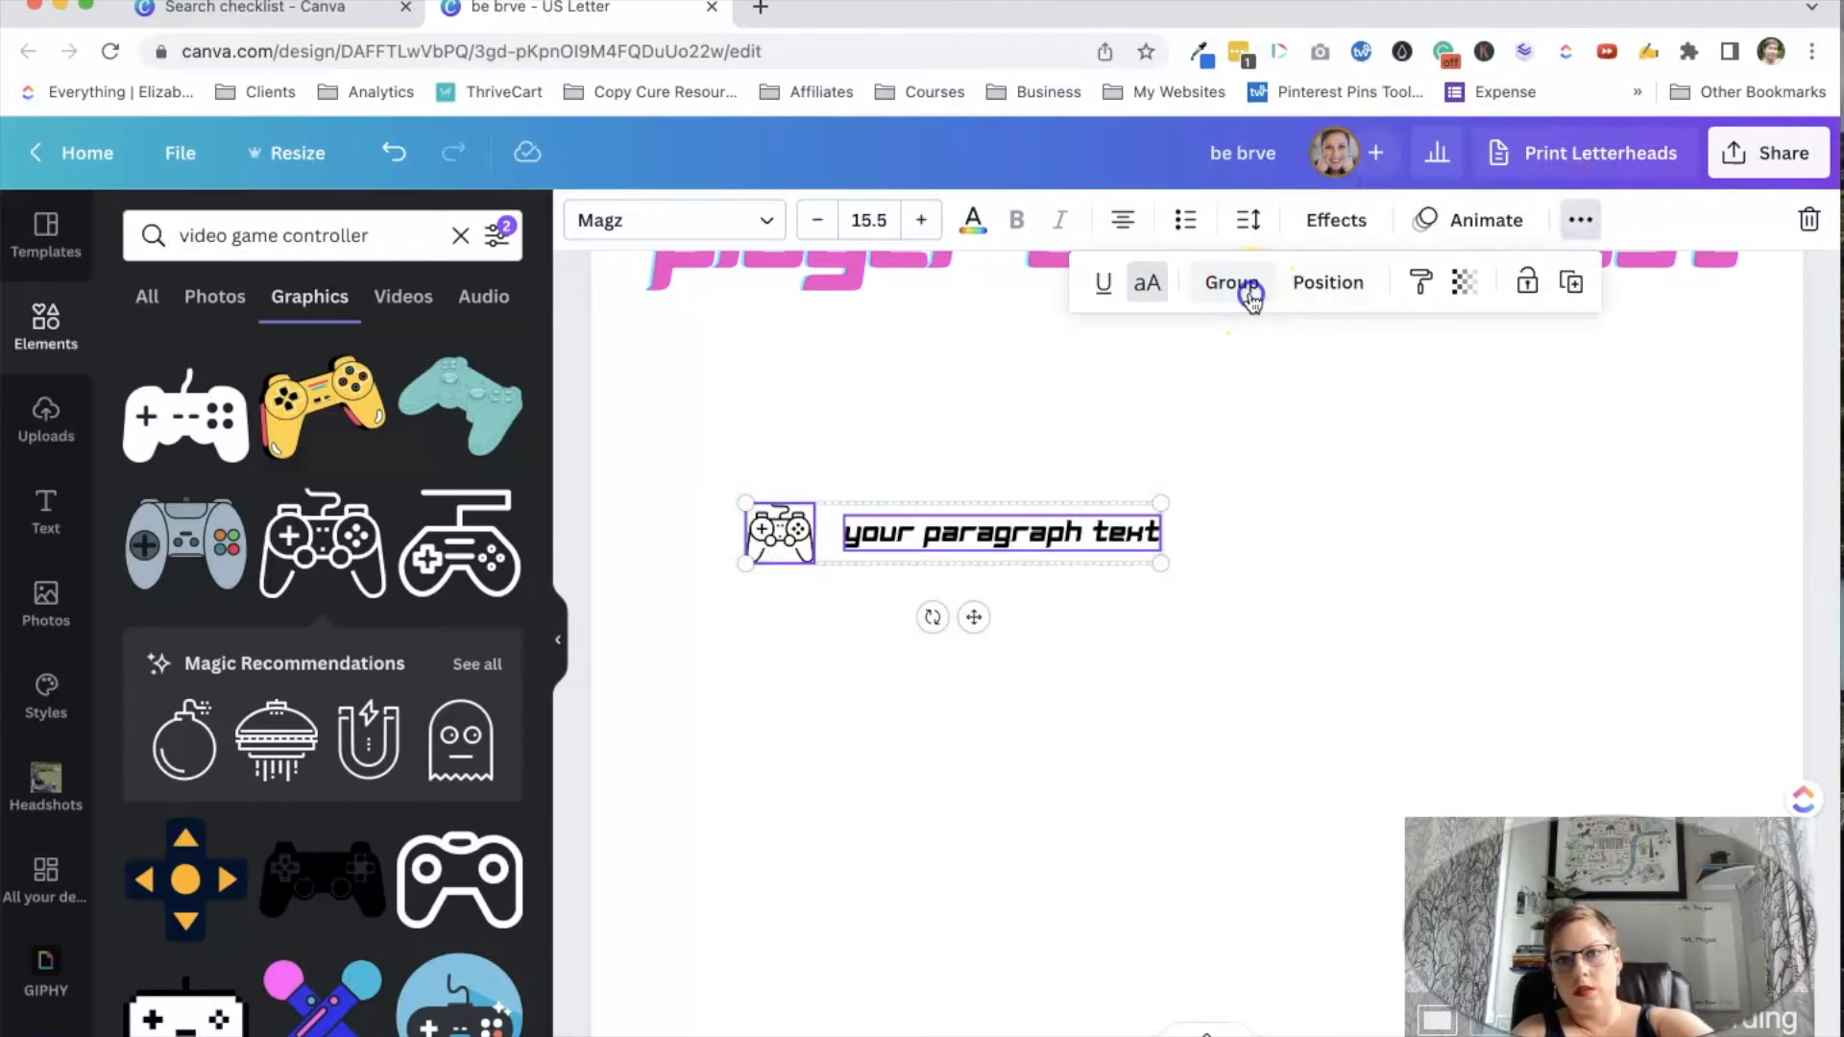
{"action": "left_click", "coordinate": [1245, 285]}
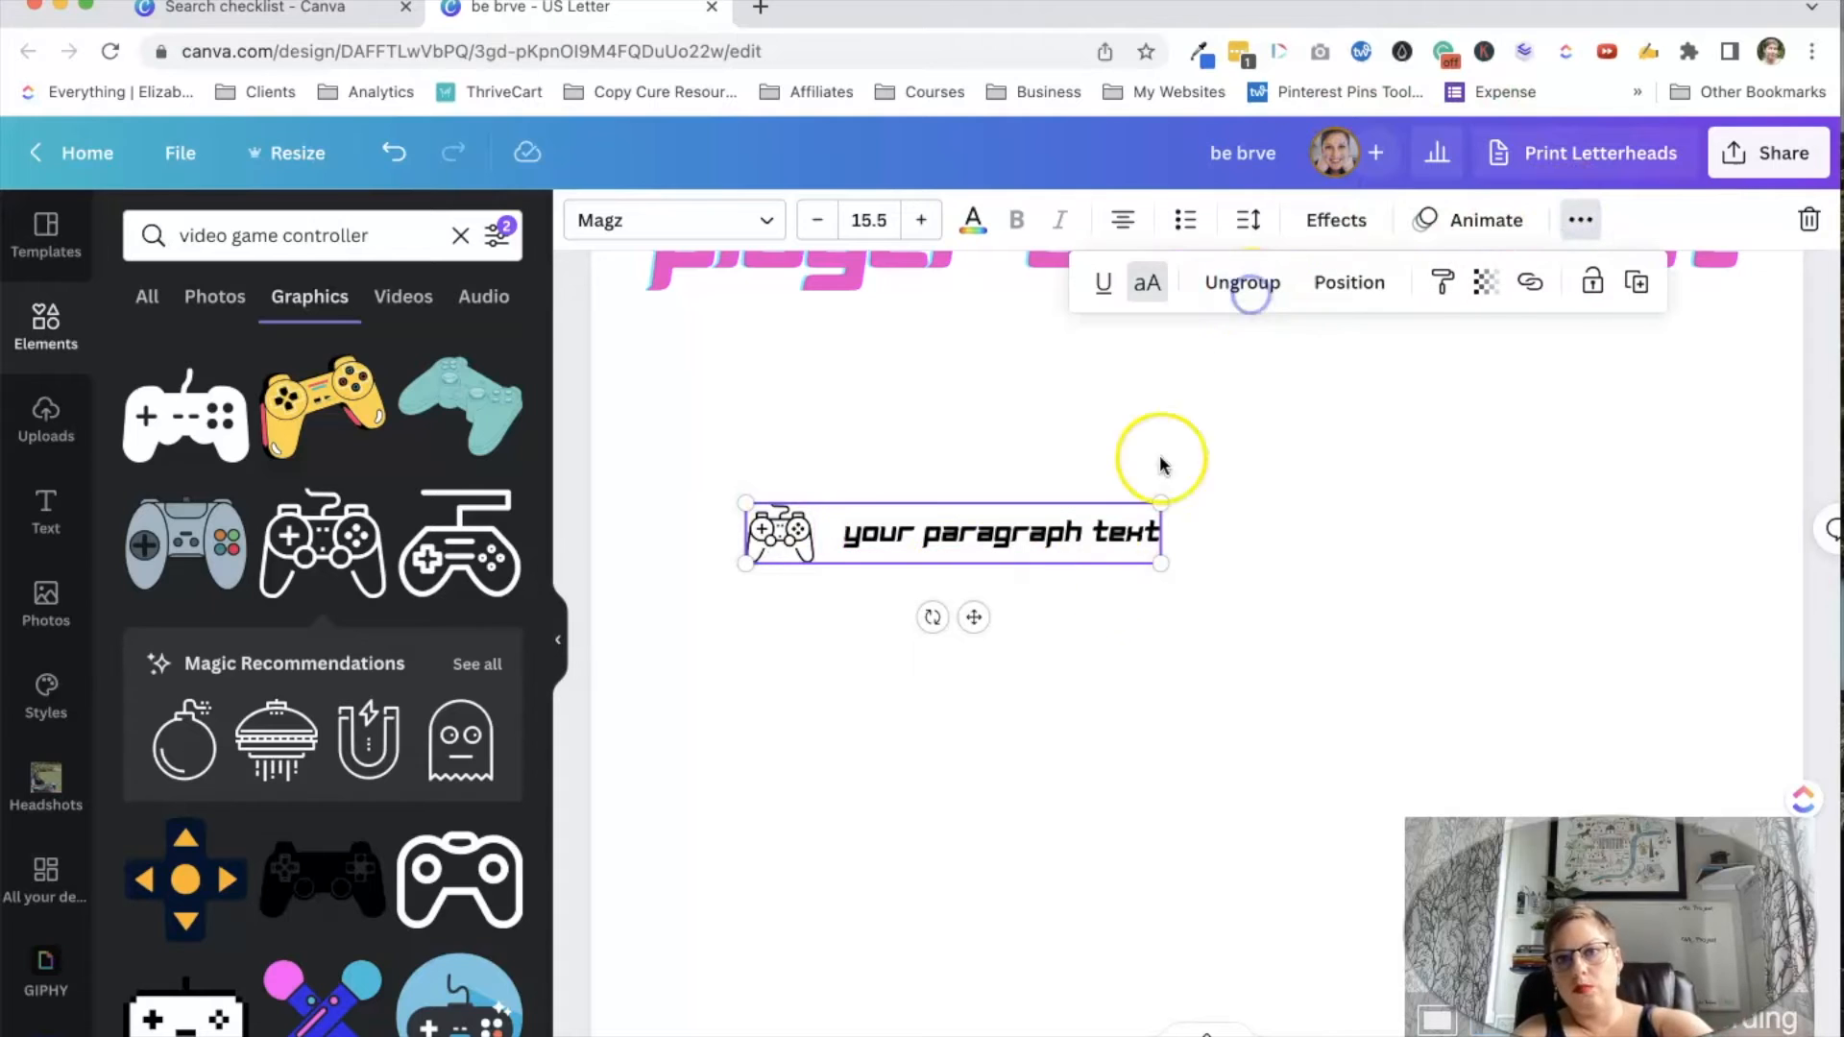
{"action": "left_click", "coordinate": [813, 536]}
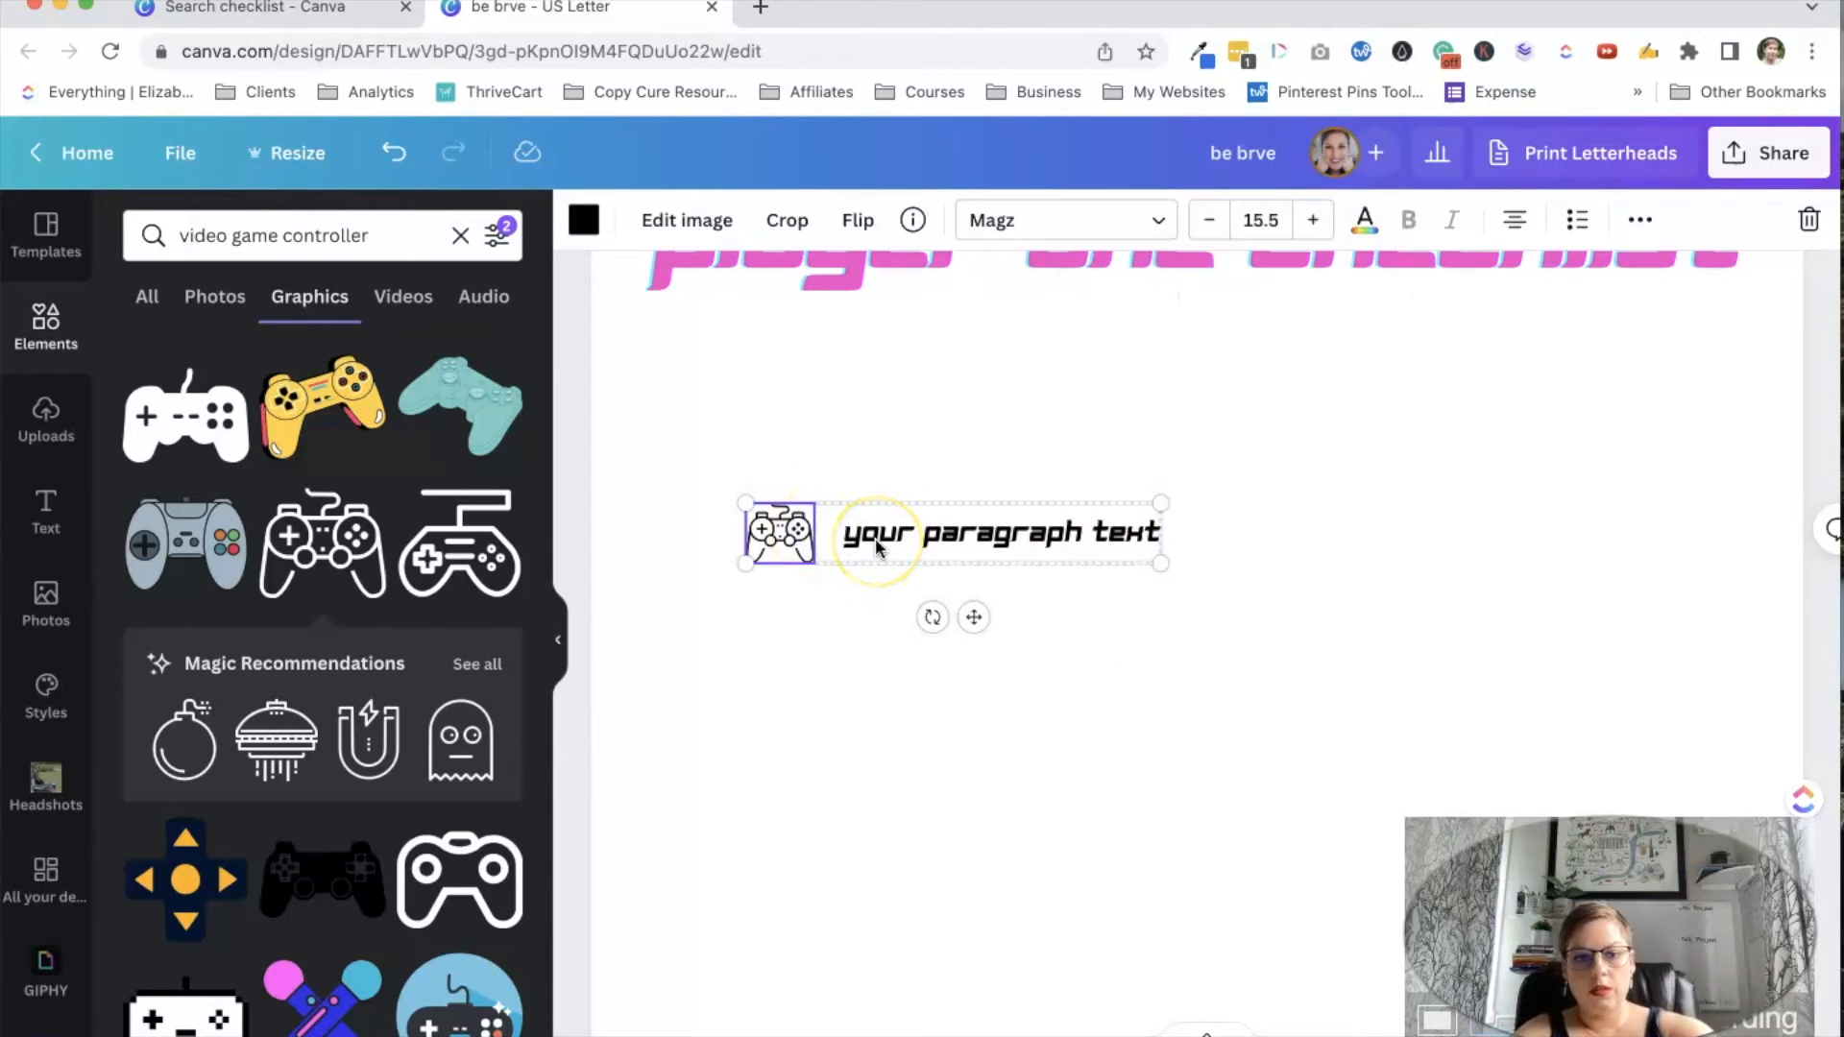
{"action": "key", "text": "ctrl+d"}
{"action": "key", "text": "ctrl+d"}
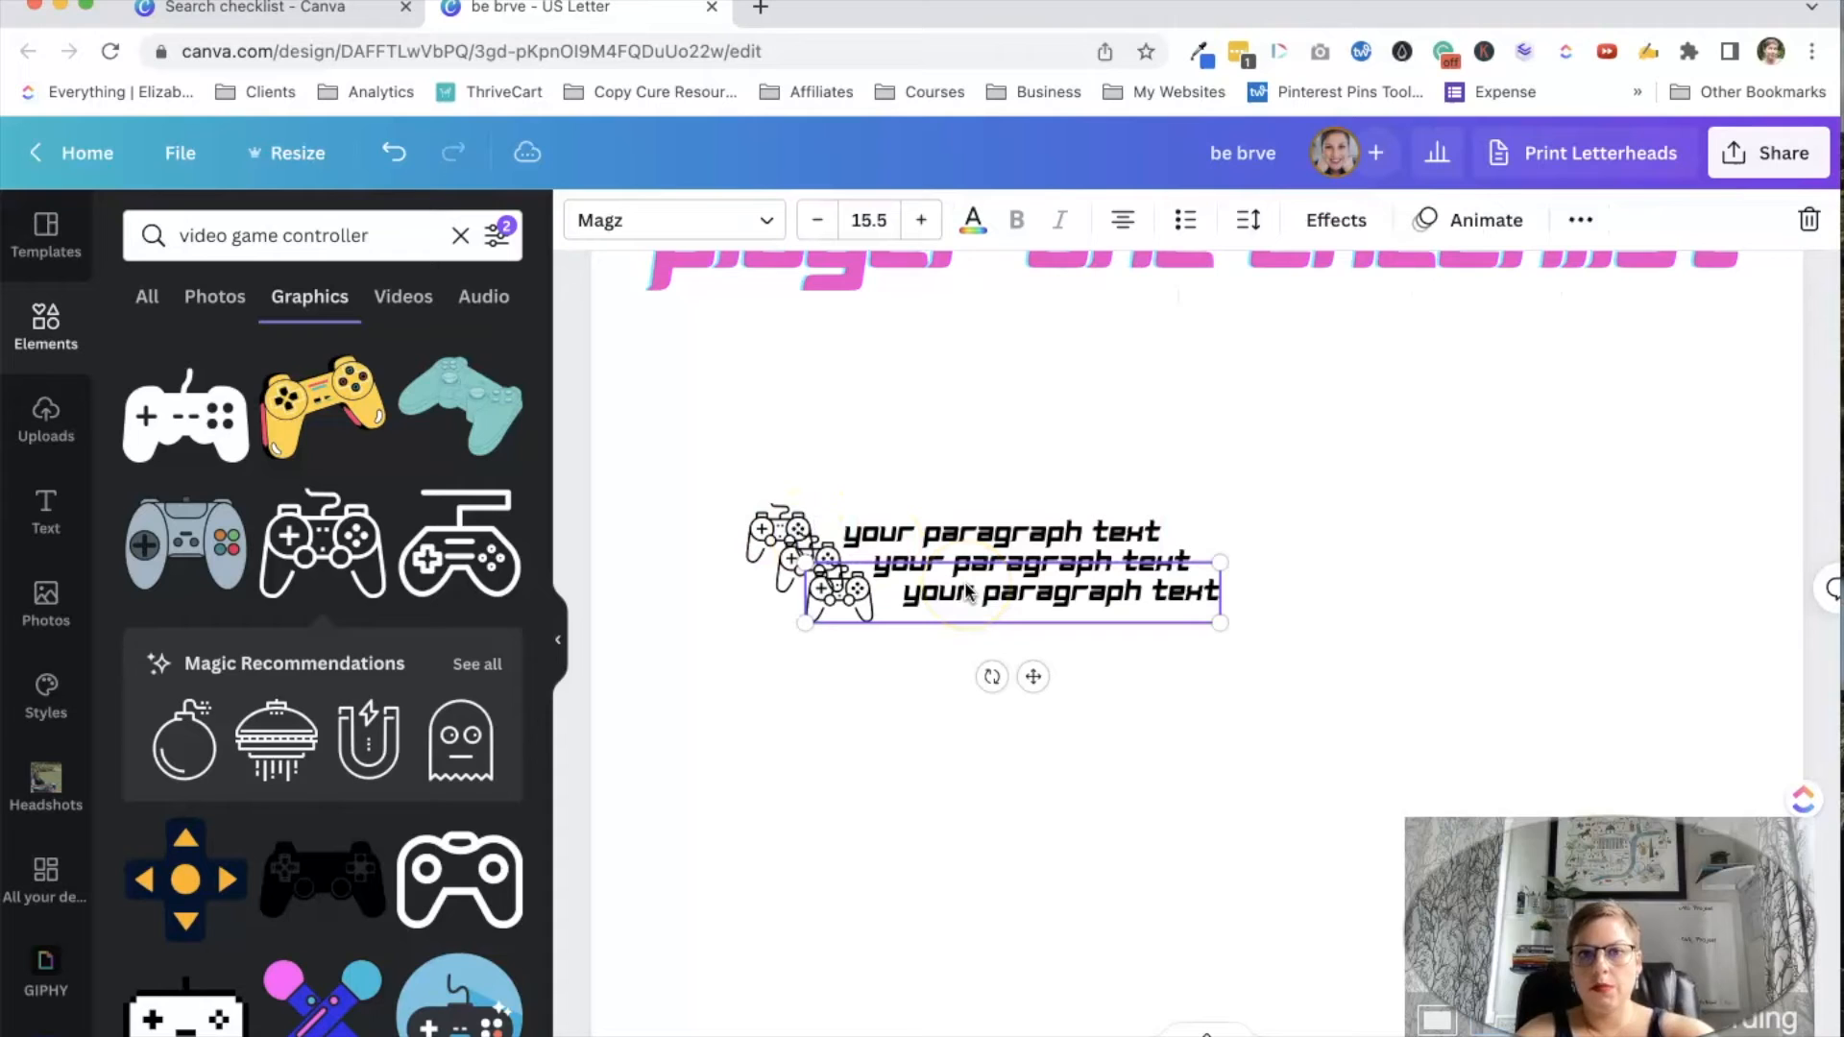
{"action": "key", "text": "ctrl+d"}
{"action": "key", "text": "ctrl+d"}
{"action": "key", "text": "ctrl+d"}
{"action": "key", "text": "ctrl+d"}
{"action": "key", "text": "ctrl+d"}
{"action": "key", "text": "ctrl+d"}
{"action": "key", "text": "ctrl+d"}
- Spread the last five duplicated rows out one below another in the lower part of the page
{"action": "scroll", "coordinate": [970, 588], "scroll_direction": "down", "scroll_amount": 3}
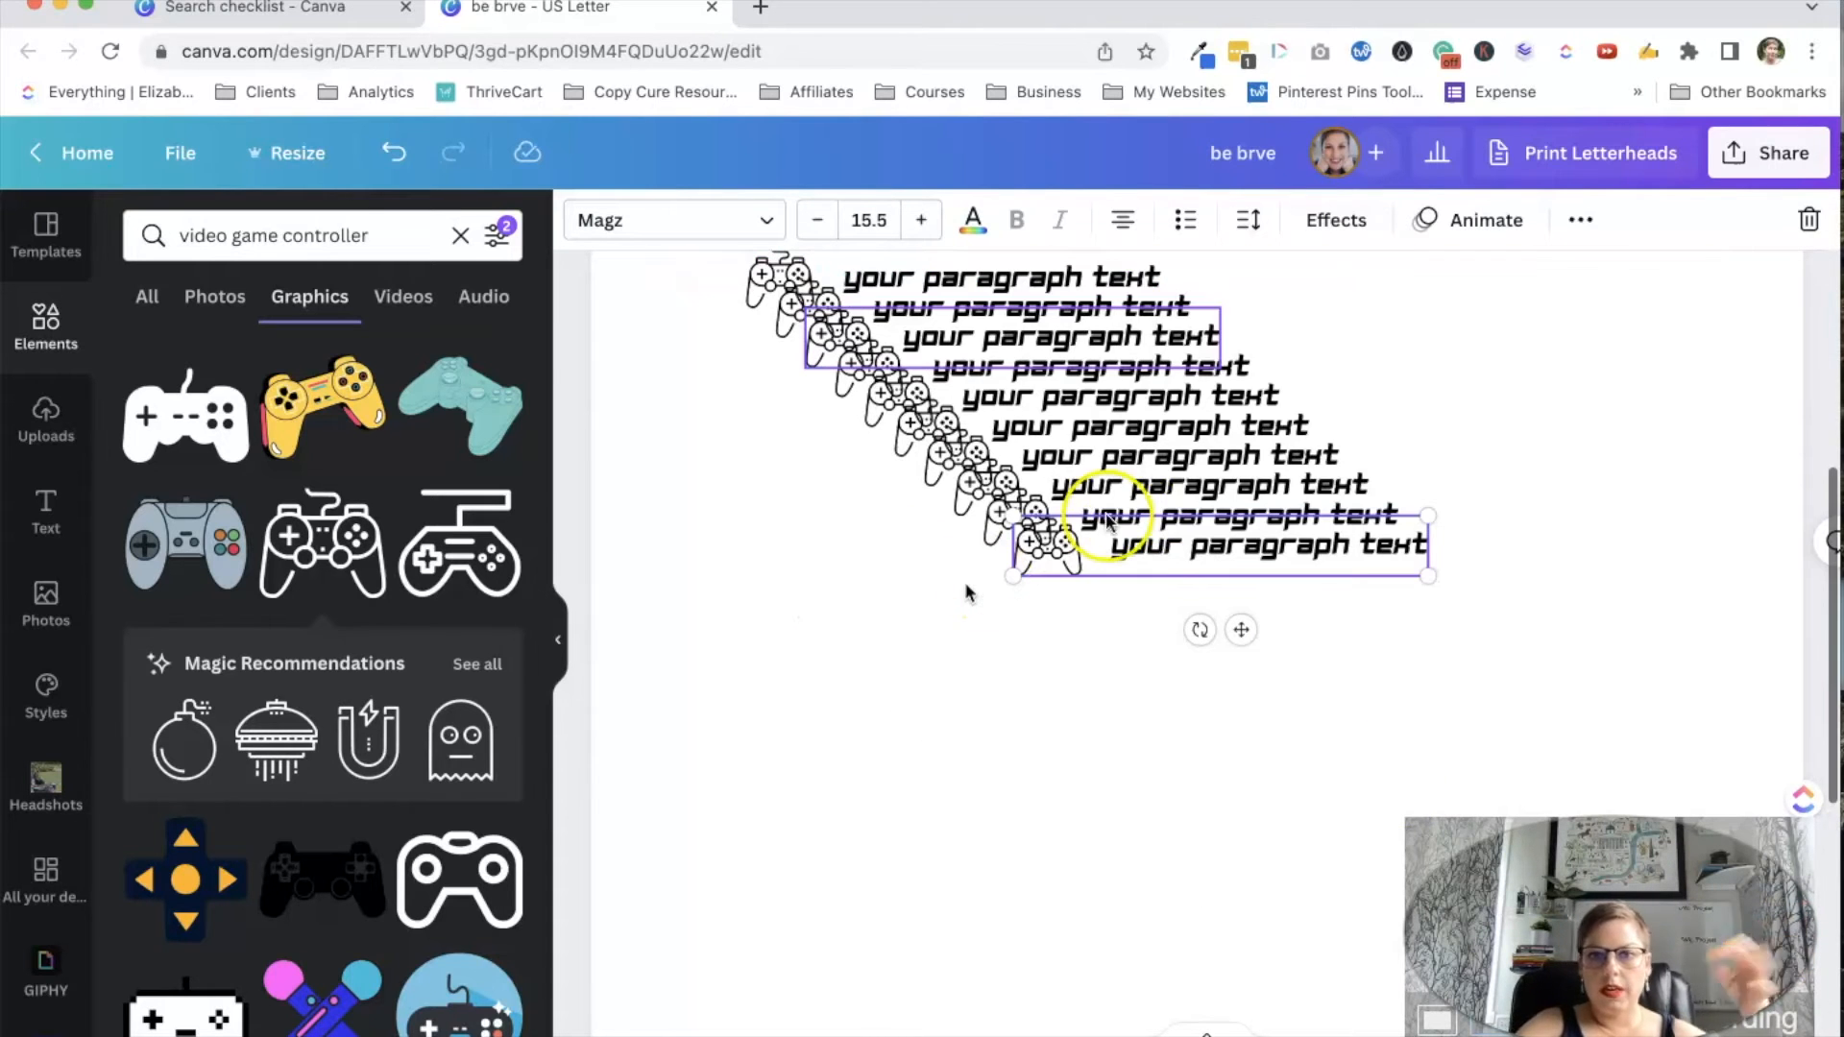
{"action": "left_click_drag", "start_coordinate": [875, 893], "coordinate": [882, 971]}
{"action": "left_click_drag", "start_coordinate": [1188, 536], "coordinate": [949, 824]}
{"action": "left_click_drag", "start_coordinate": [1172, 486], "coordinate": [968, 721]}
{"action": "left_click_drag", "start_coordinate": [1196, 453], "coordinate": [968, 646]}
{"action": "left_click_drag", "start_coordinate": [918, 559], "coordinate": [918, 563]}
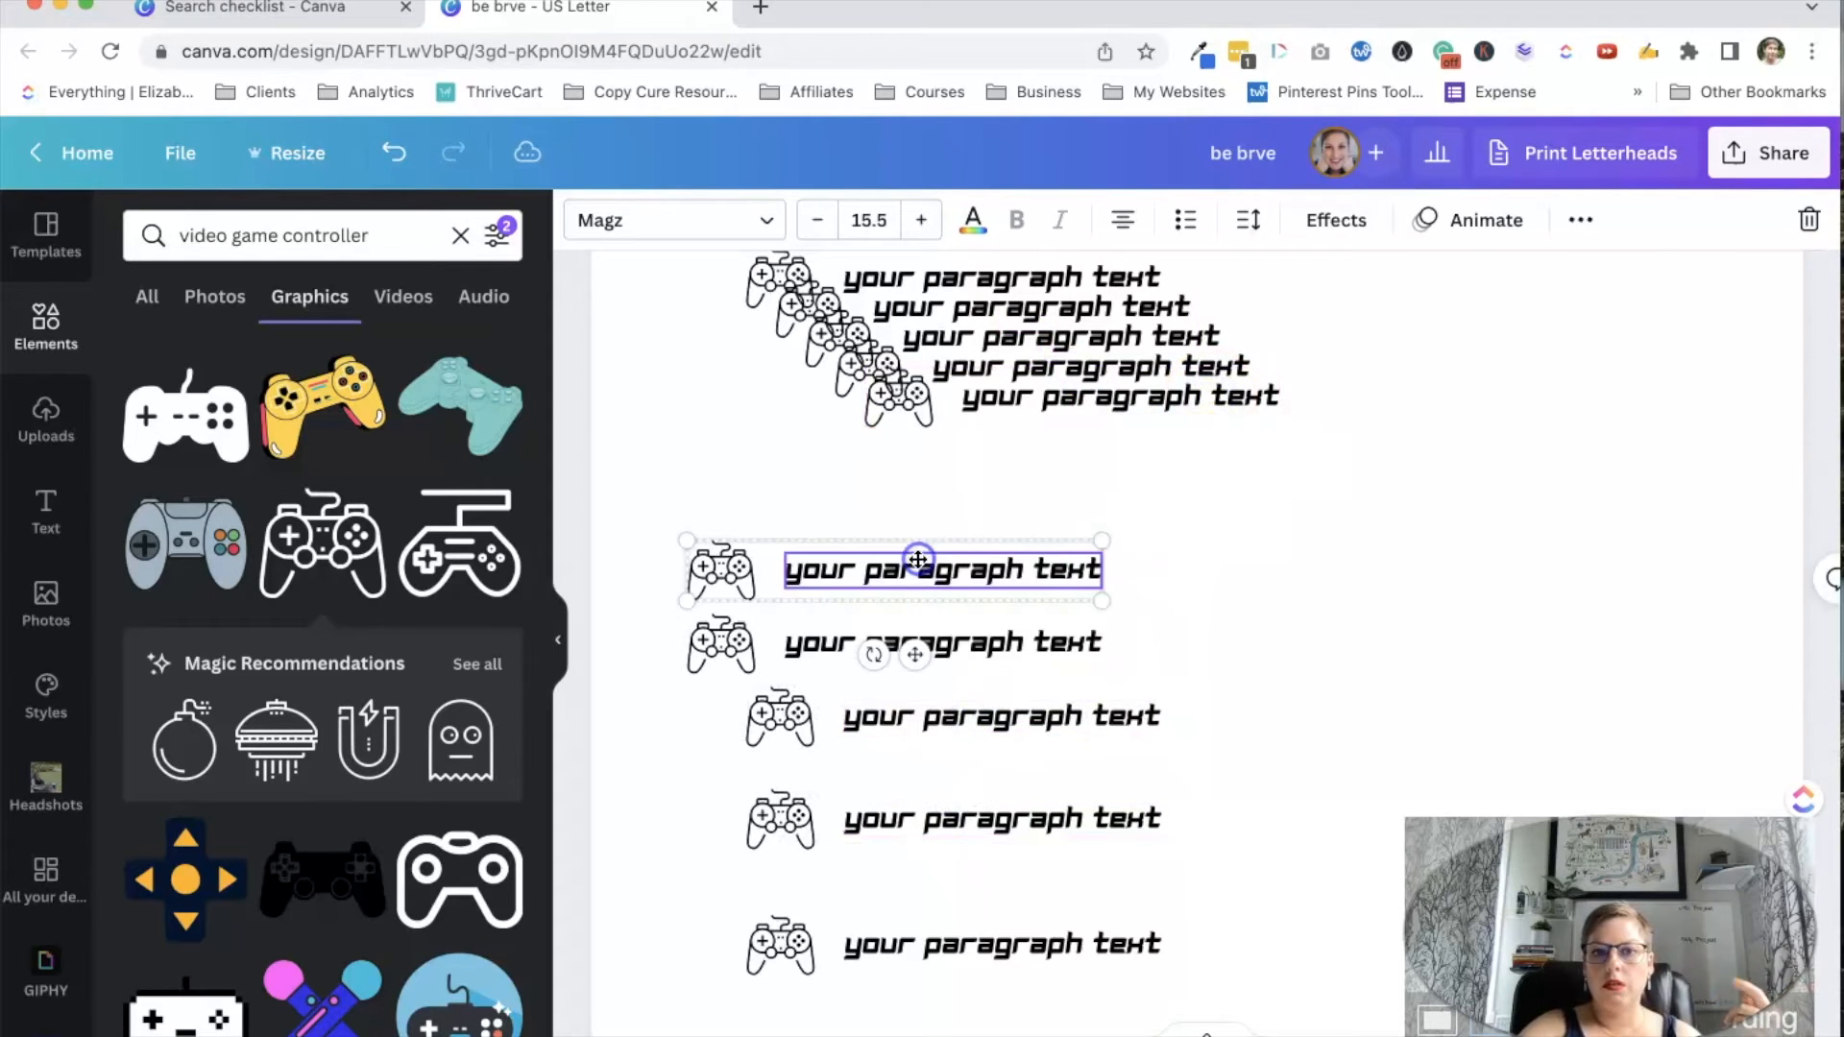
- Arrange the remaining five controller rows in a rough vertical column between the title and the lower rows
{"action": "left_click_drag", "start_coordinate": [1001, 413], "coordinate": [907, 370]}
{"action": "scroll", "coordinate": [988, 429], "scroll_direction": "up", "scroll_amount": 2}
{"action": "scroll", "coordinate": [922, 478], "scroll_direction": "up", "scroll_amount": 1}
{"action": "scroll", "coordinate": [922, 527], "scroll_direction": "up", "scroll_amount": 2}
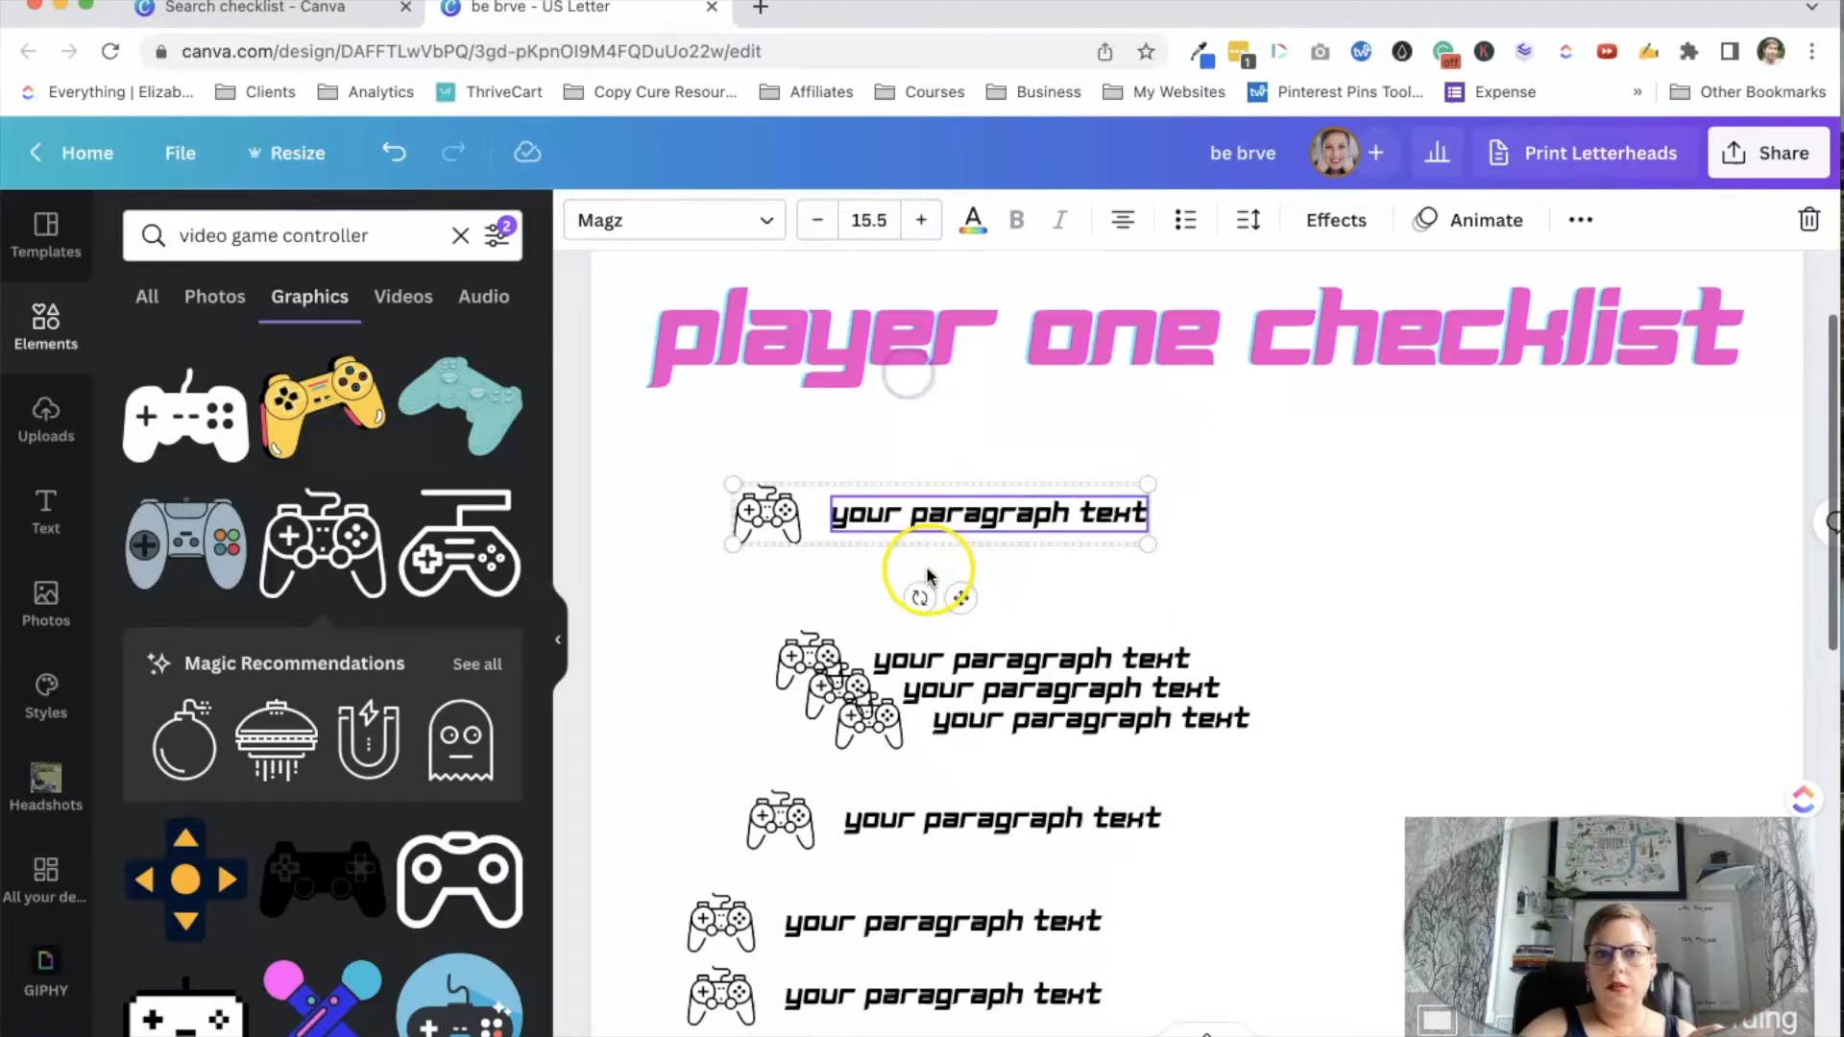
{"action": "left_click_drag", "start_coordinate": [950, 662], "coordinate": [893, 598]}
{"action": "left_click_drag", "start_coordinate": [1009, 725], "coordinate": [908, 737]}
{"action": "left_click_drag", "start_coordinate": [1145, 683], "coordinate": [1063, 669]}
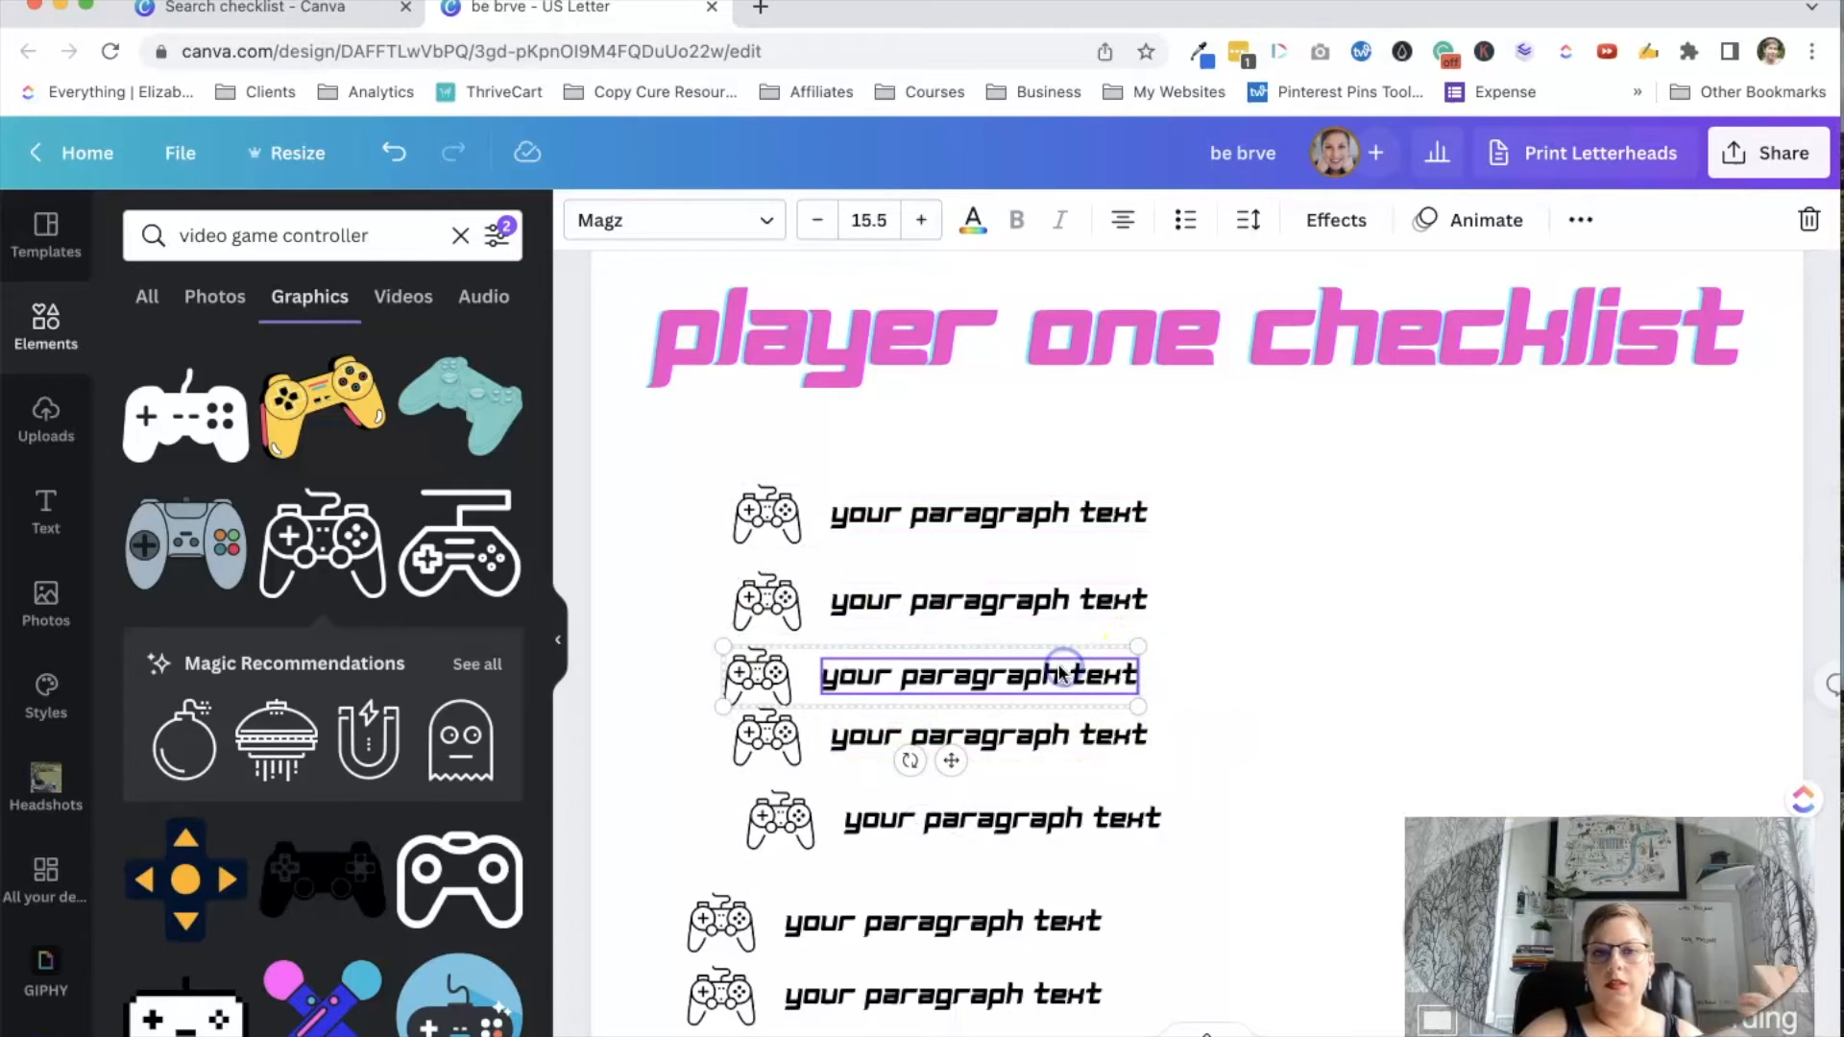
- Select all ten checklist rows and tidy them up into an aligned, evenly spaced column
{"action": "left_click_drag", "start_coordinate": [663, 465], "coordinate": [905, 895]}
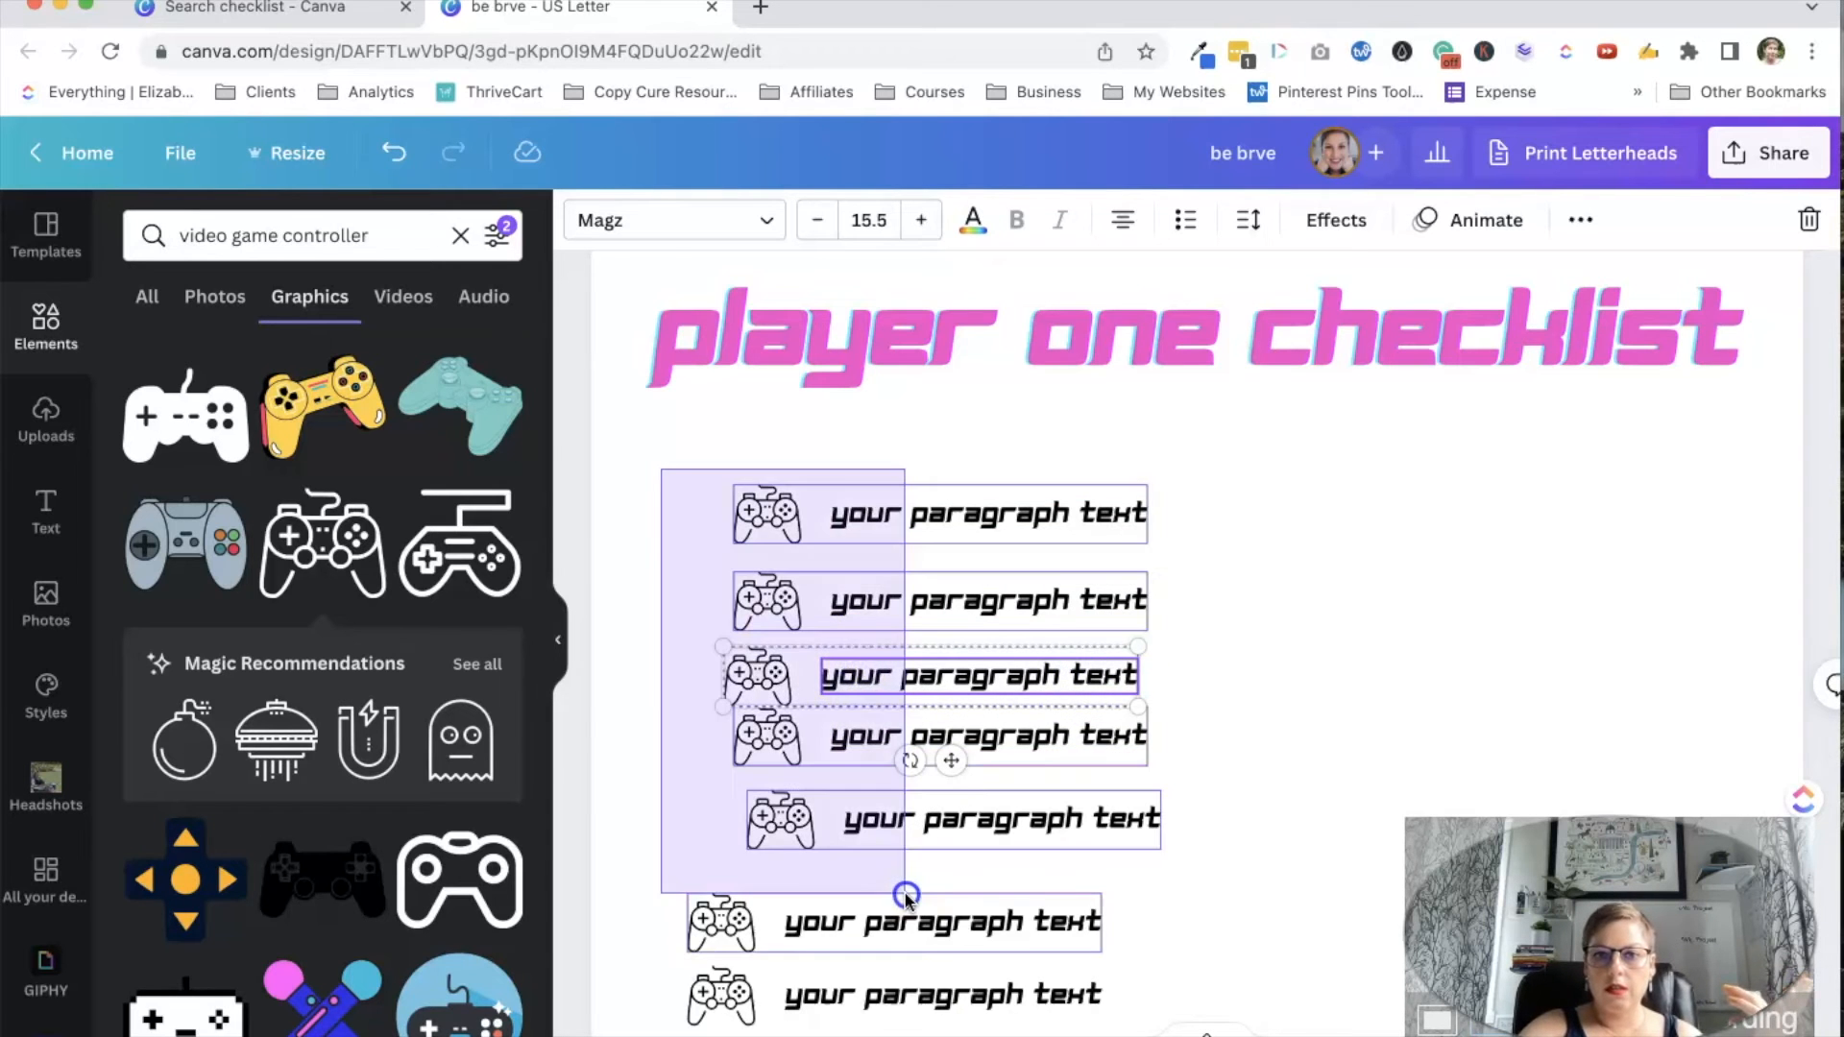
{"action": "key", "text": "ctrl+Up"}
{"action": "left_click", "coordinate": [1348, 874]}
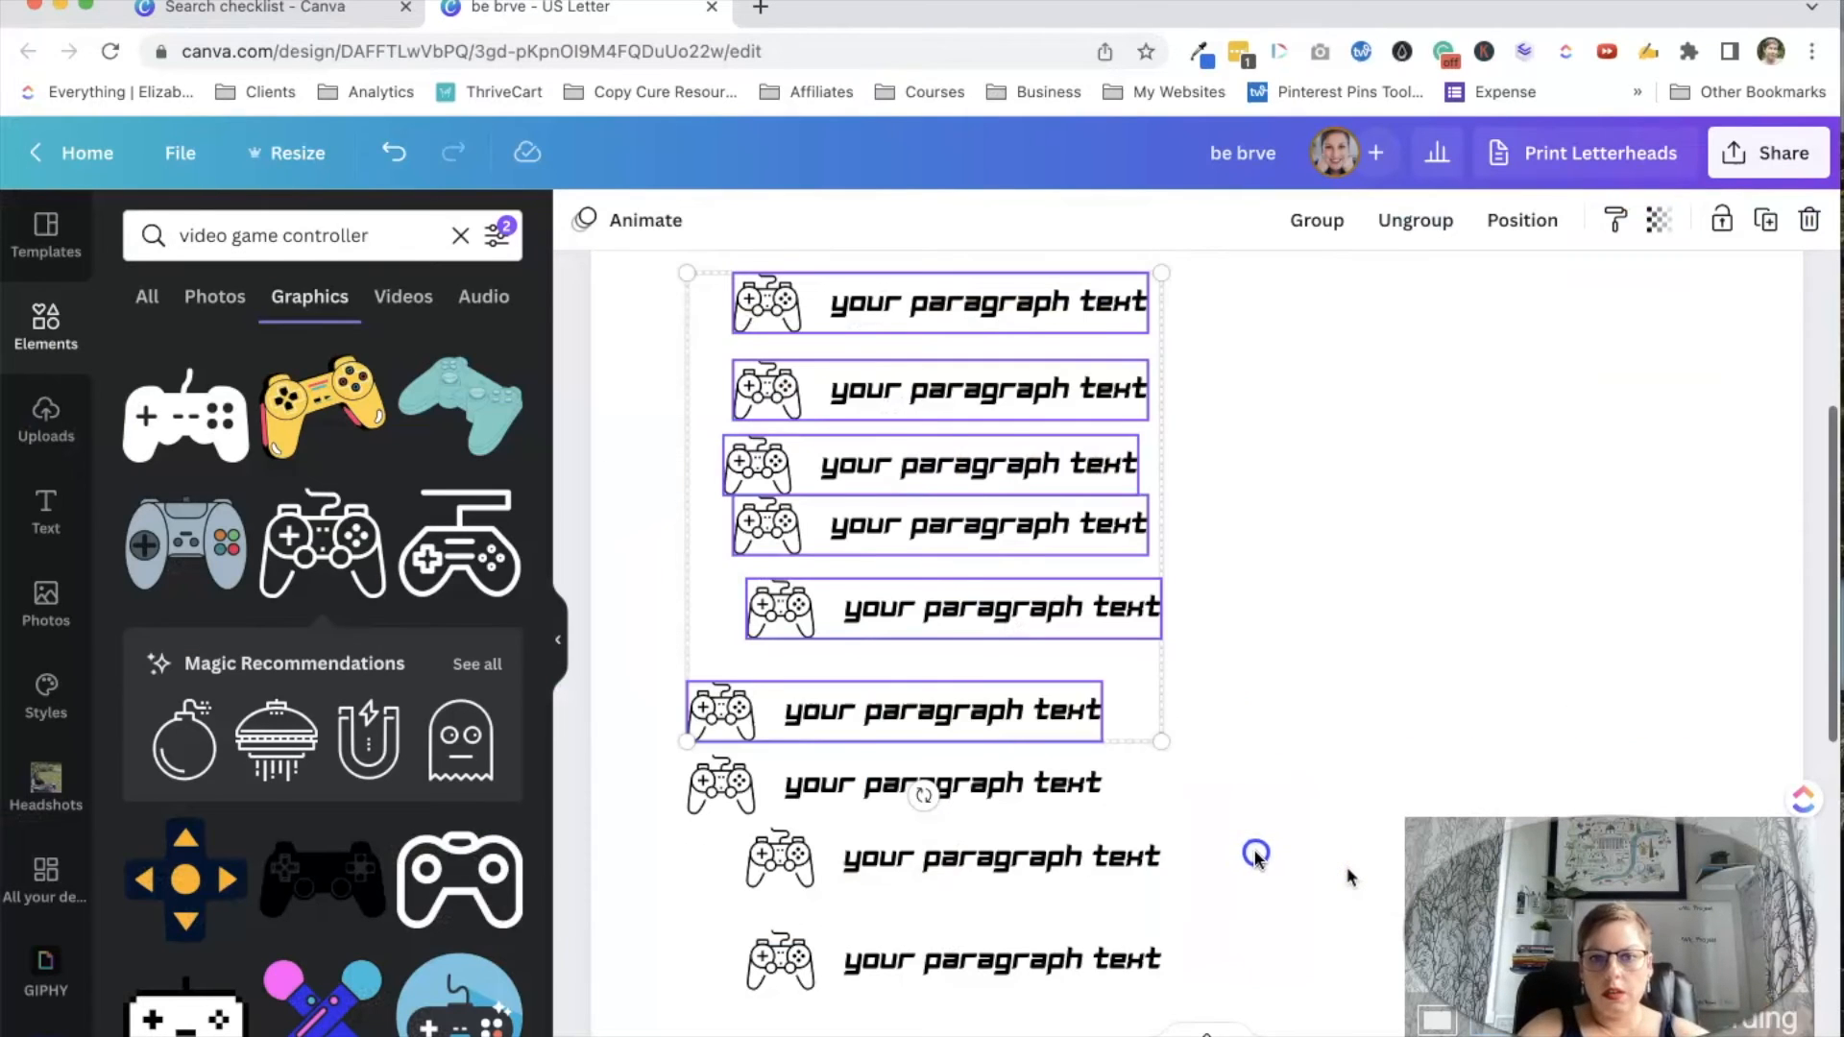
{"action": "scroll", "coordinate": [1256, 853], "scroll_direction": "down", "scroll_amount": 5}
{"action": "left_click_drag", "start_coordinate": [1217, 849], "coordinate": [988, 364]}
{"action": "scroll", "coordinate": [988, 364], "scroll_direction": "up", "scroll_amount": 4}
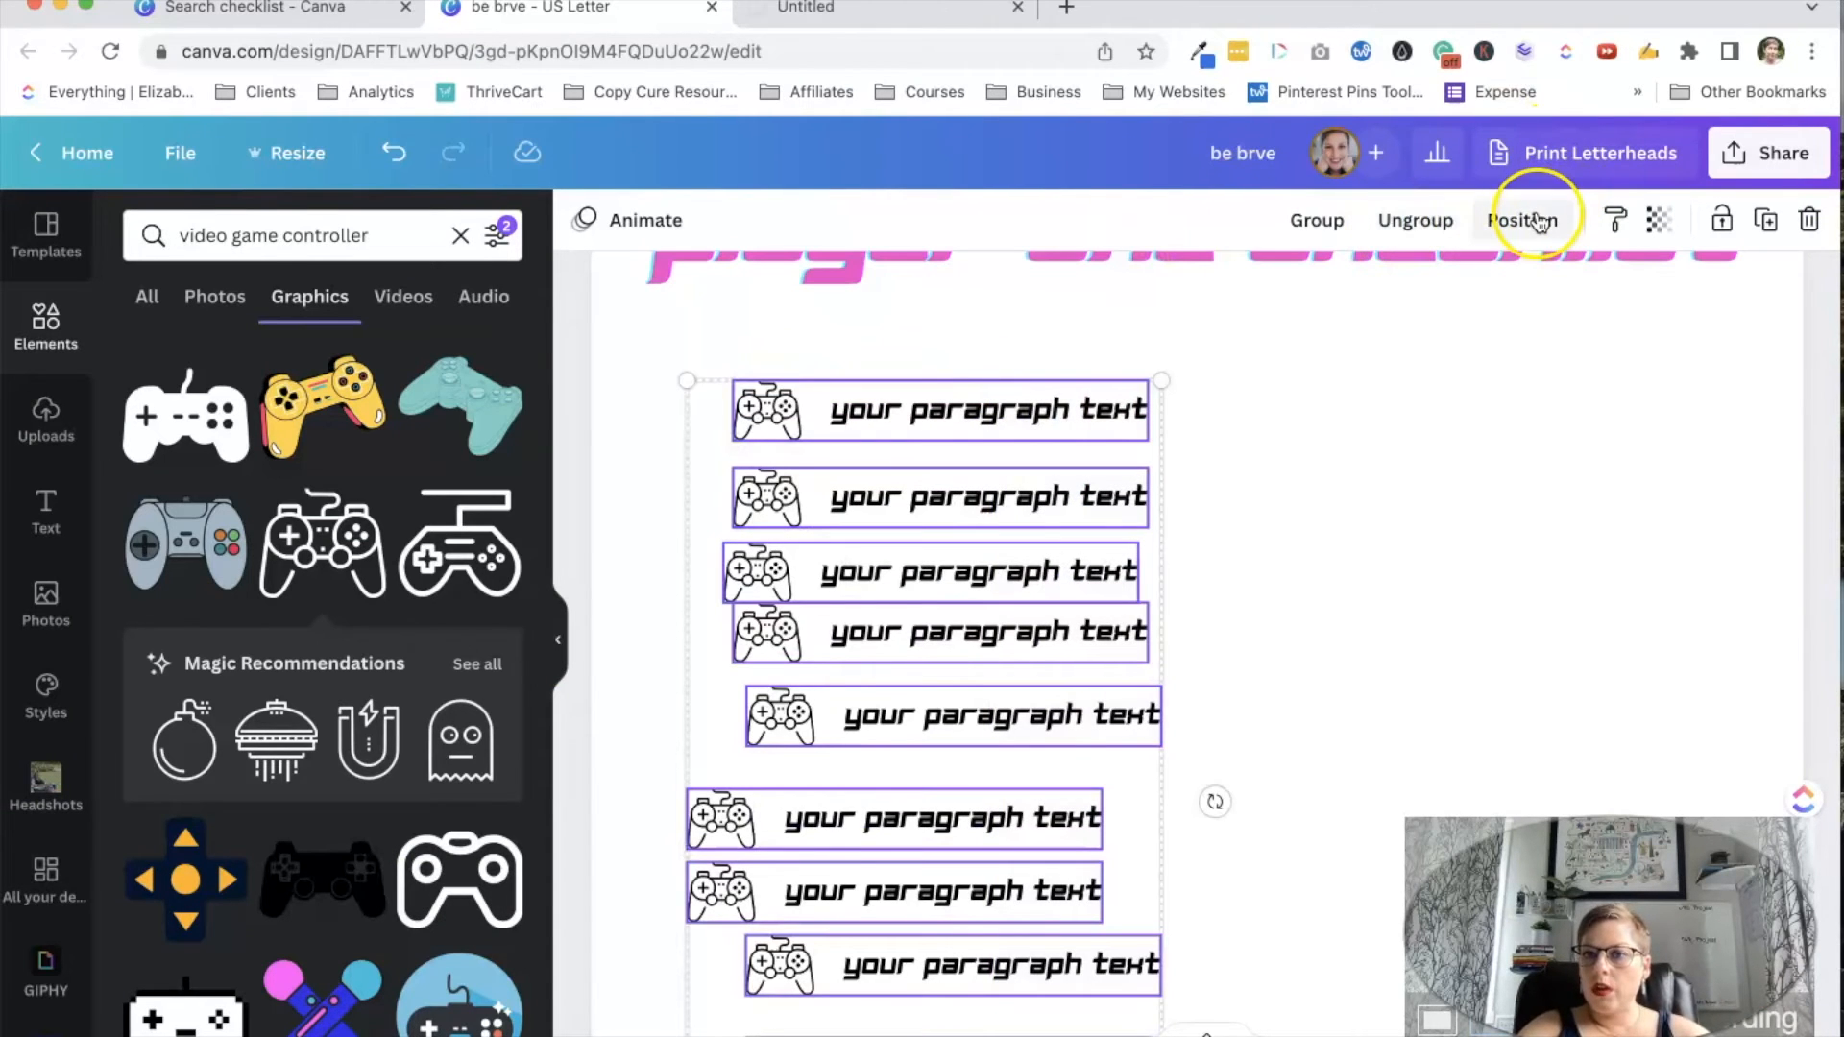
{"action": "left_click", "coordinate": [1538, 221]}
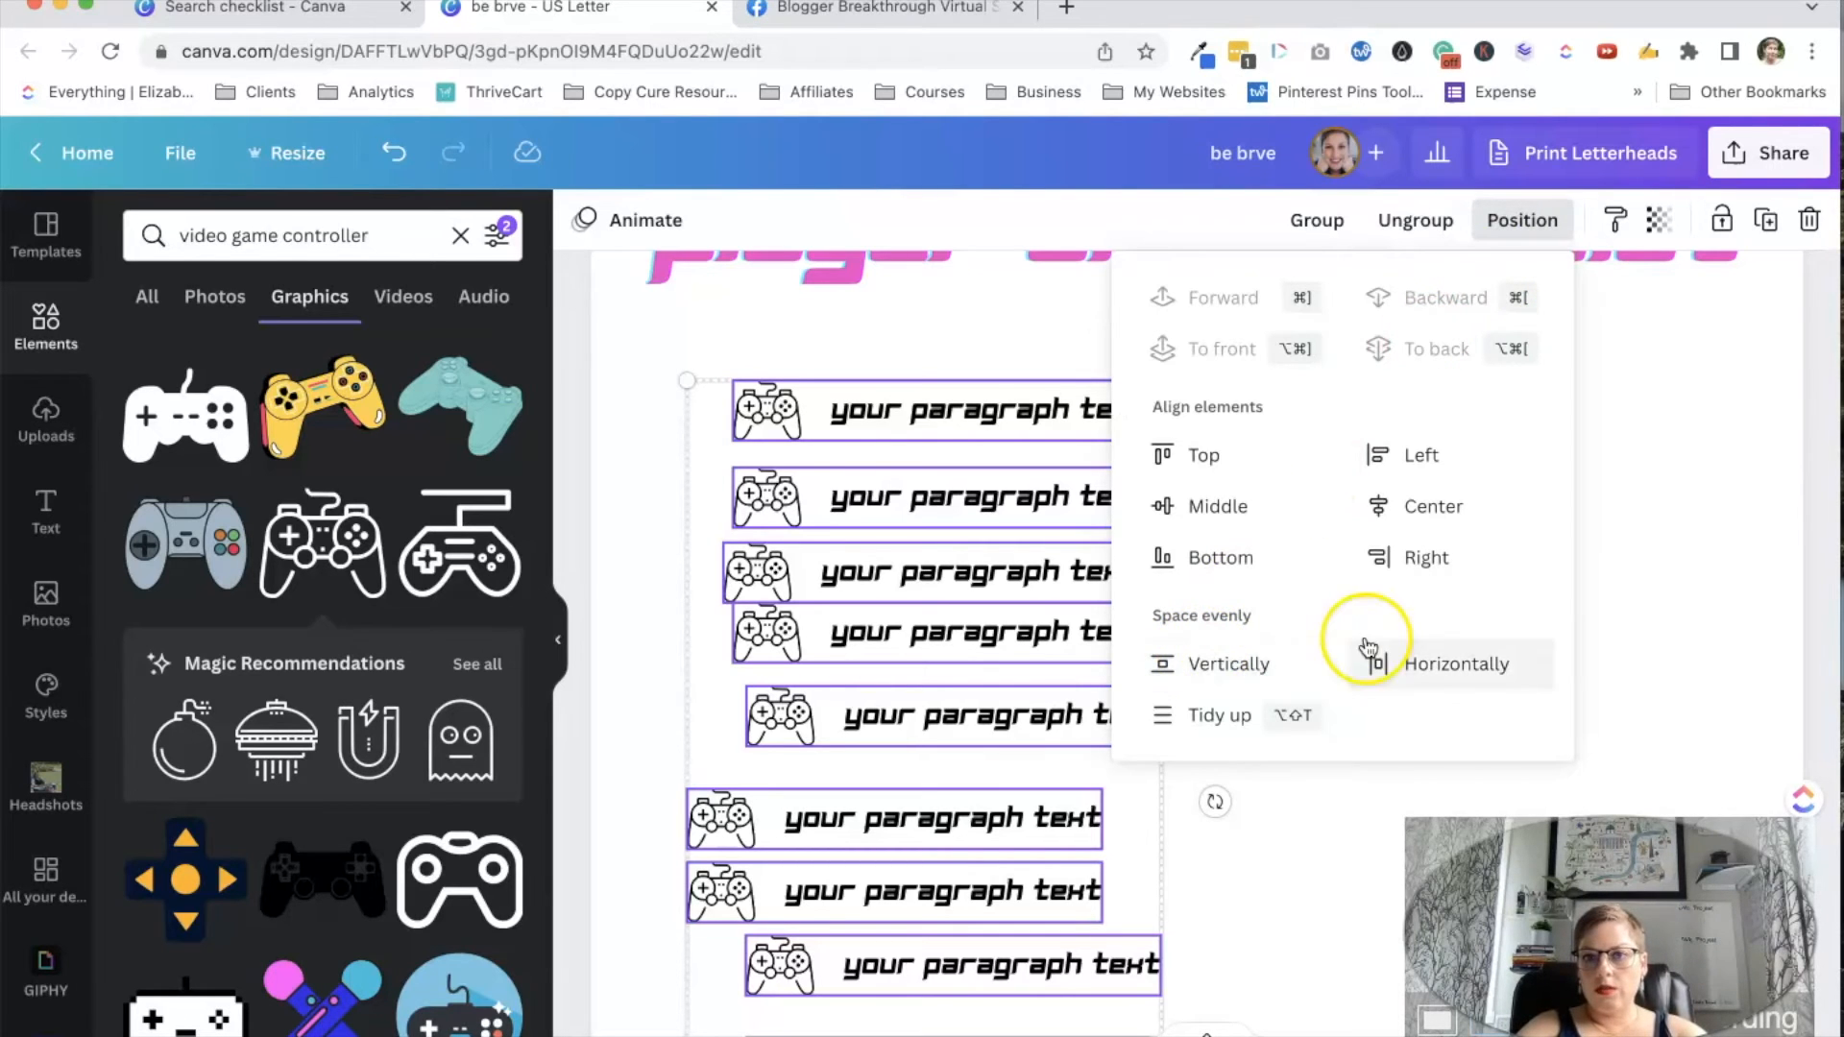
{"action": "left_click", "coordinate": [1217, 722]}
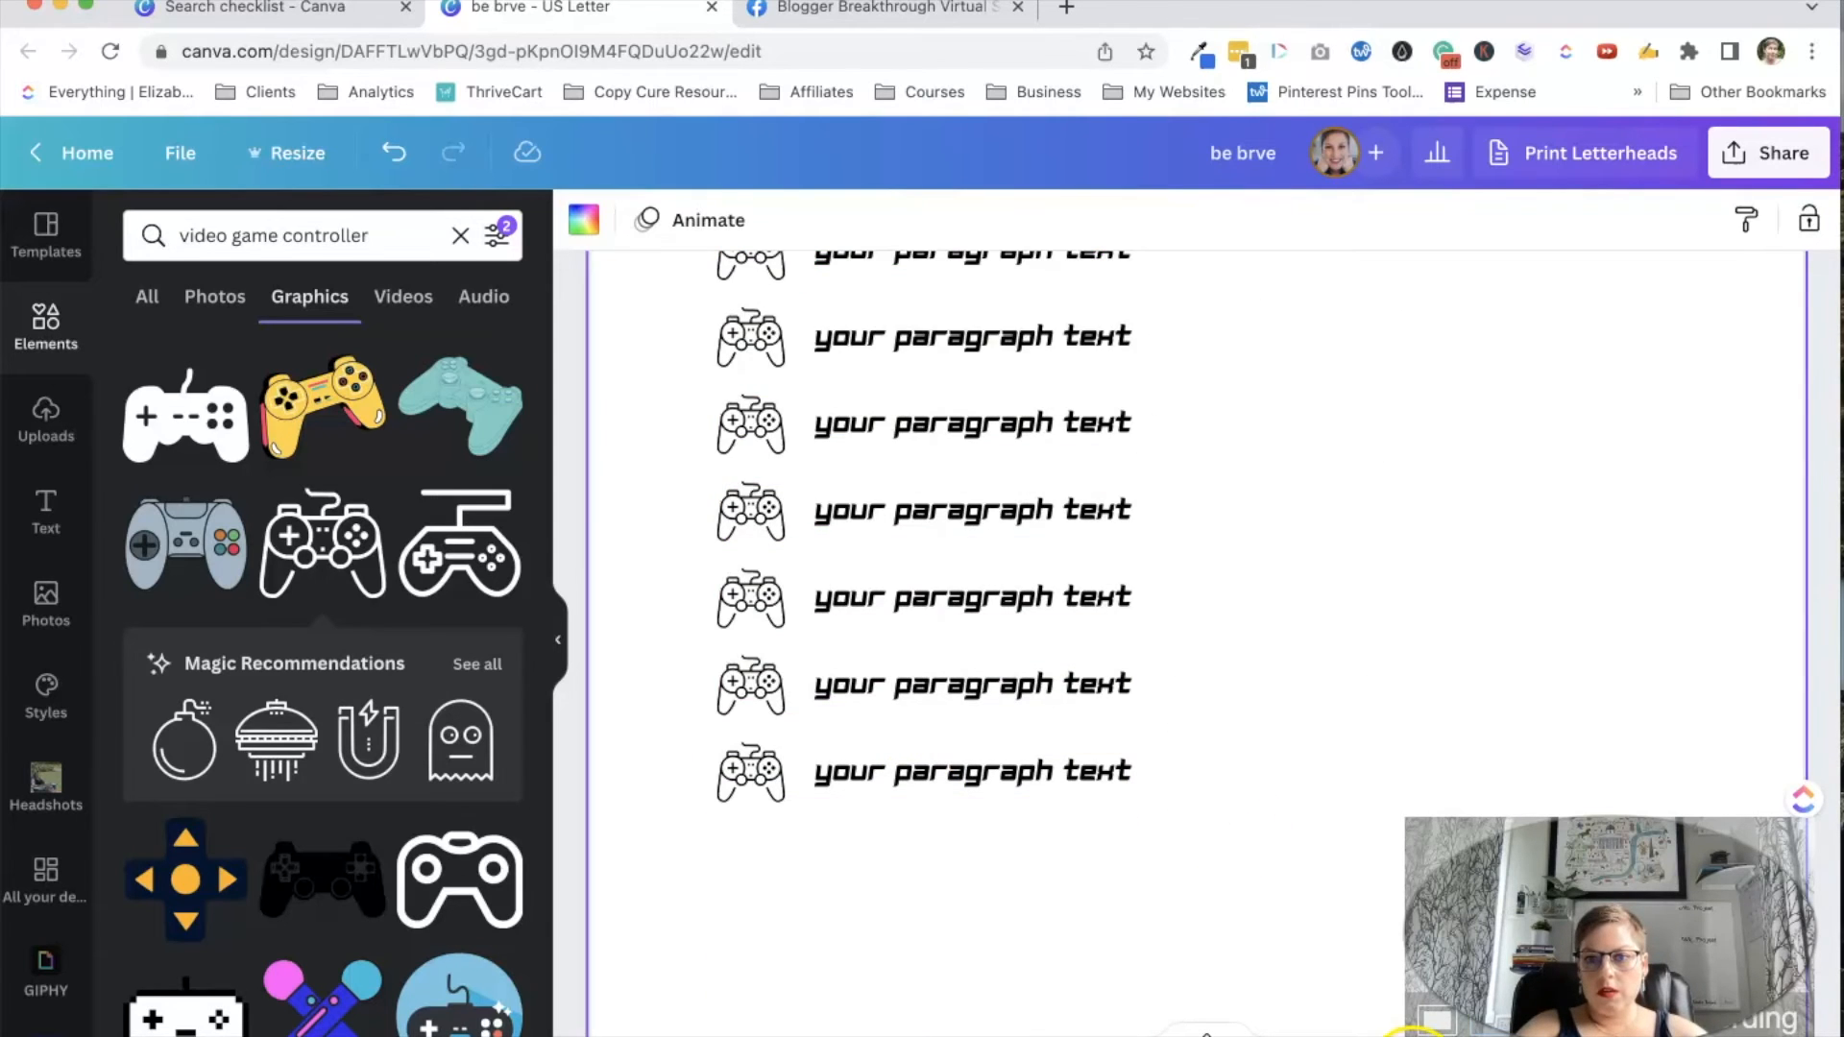
{"action": "left_click", "coordinate": [1411, 1036]}
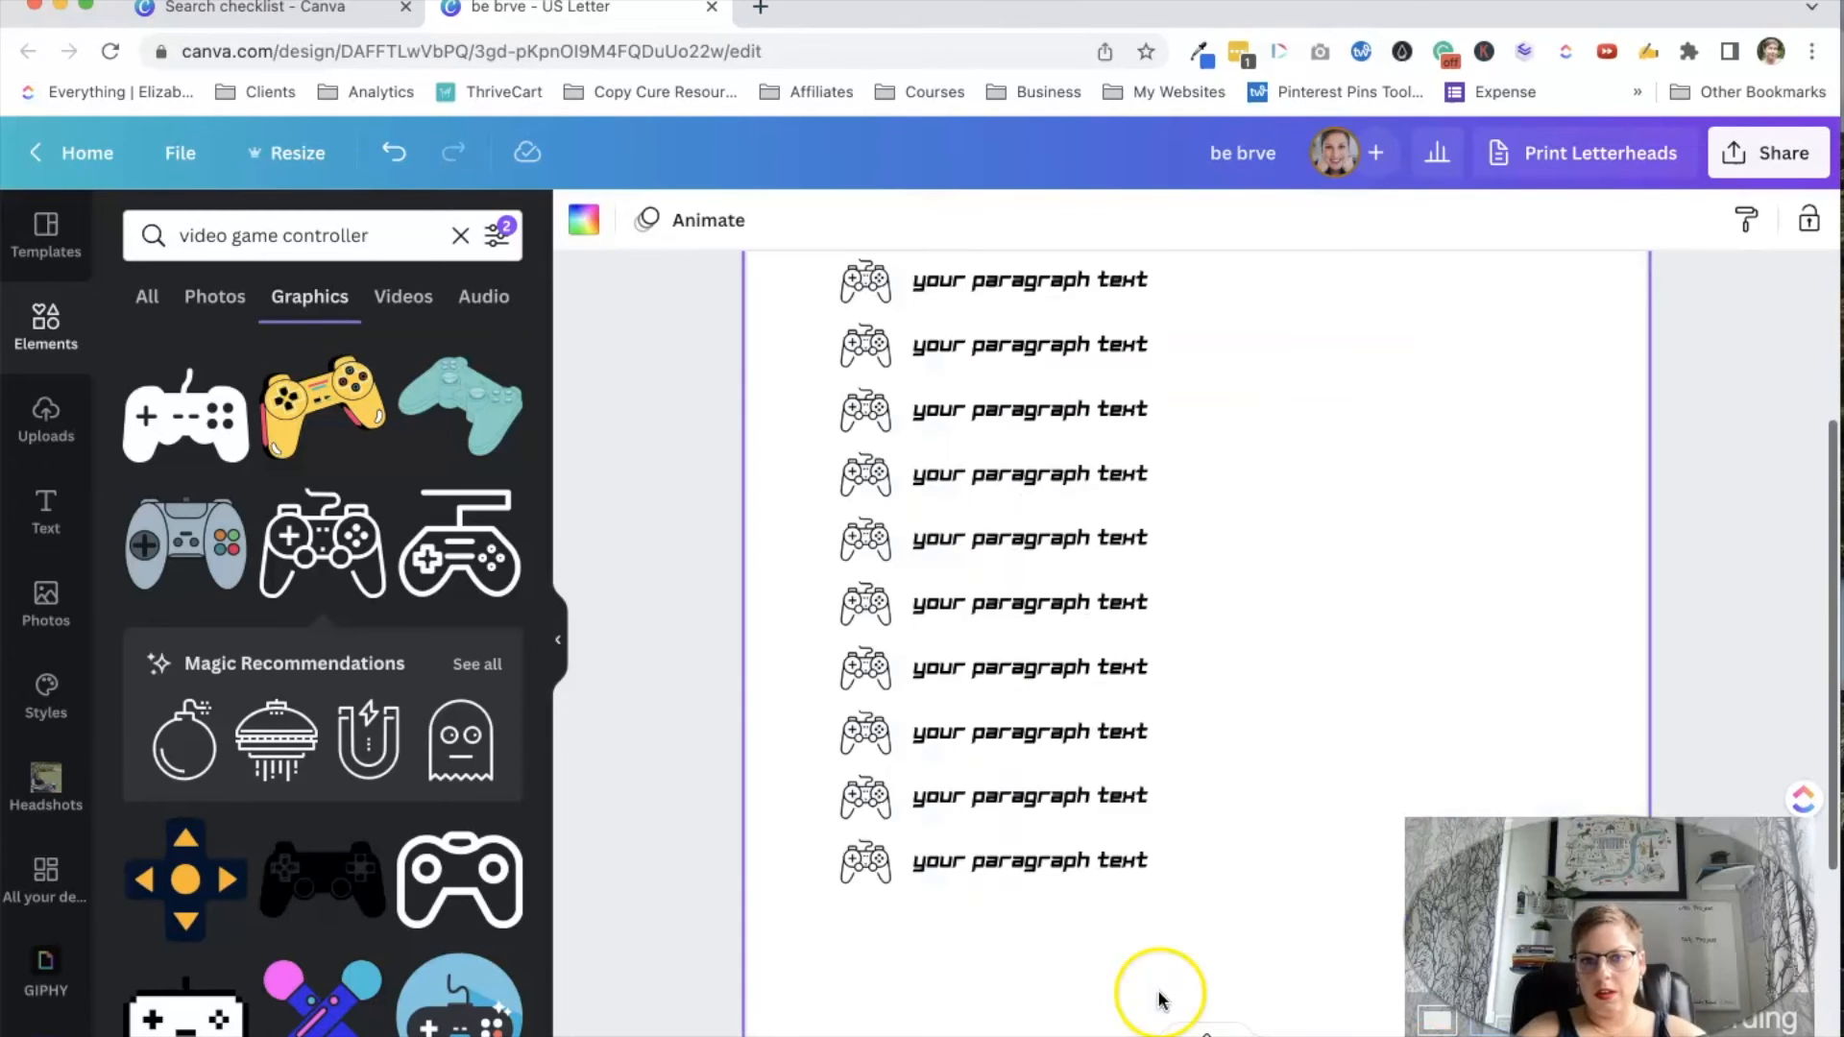
{"action": "left_click", "coordinate": [1156, 890]}
{"action": "scroll", "coordinate": [1157, 891], "scroll_direction": "down", "scroll_amount": 2}
{"action": "left_click", "coordinate": [1066, 627]}
{"action": "mouse_move", "coordinate": [1066, 596]}
{"action": "left_mouse_down"}
{"action": "mouse_move", "coordinate": [1078, 692]}
{"action": "mouse_move", "coordinate": [1050, 847]}
{"action": "mouse_move", "coordinate": [1062, 661]}
{"action": "mouse_move", "coordinate": [1095, 691]}
{"action": "mouse_move", "coordinate": [1062, 791]}
{"action": "mouse_move", "coordinate": [1080, 802]}
{"action": "left_mouse_up"}
{"action": "key", "text": "ctrl+z"}
{"action": "left_click", "coordinate": [1101, 865]}
{"action": "left_click", "coordinate": [1235, 702]}
{"action": "scroll", "coordinate": [1237, 706], "scroll_direction": "down", "scroll_amount": 2}
{"action": "scroll", "coordinate": [1032, 513], "scroll_direction": "up", "scroll_amount": 6}
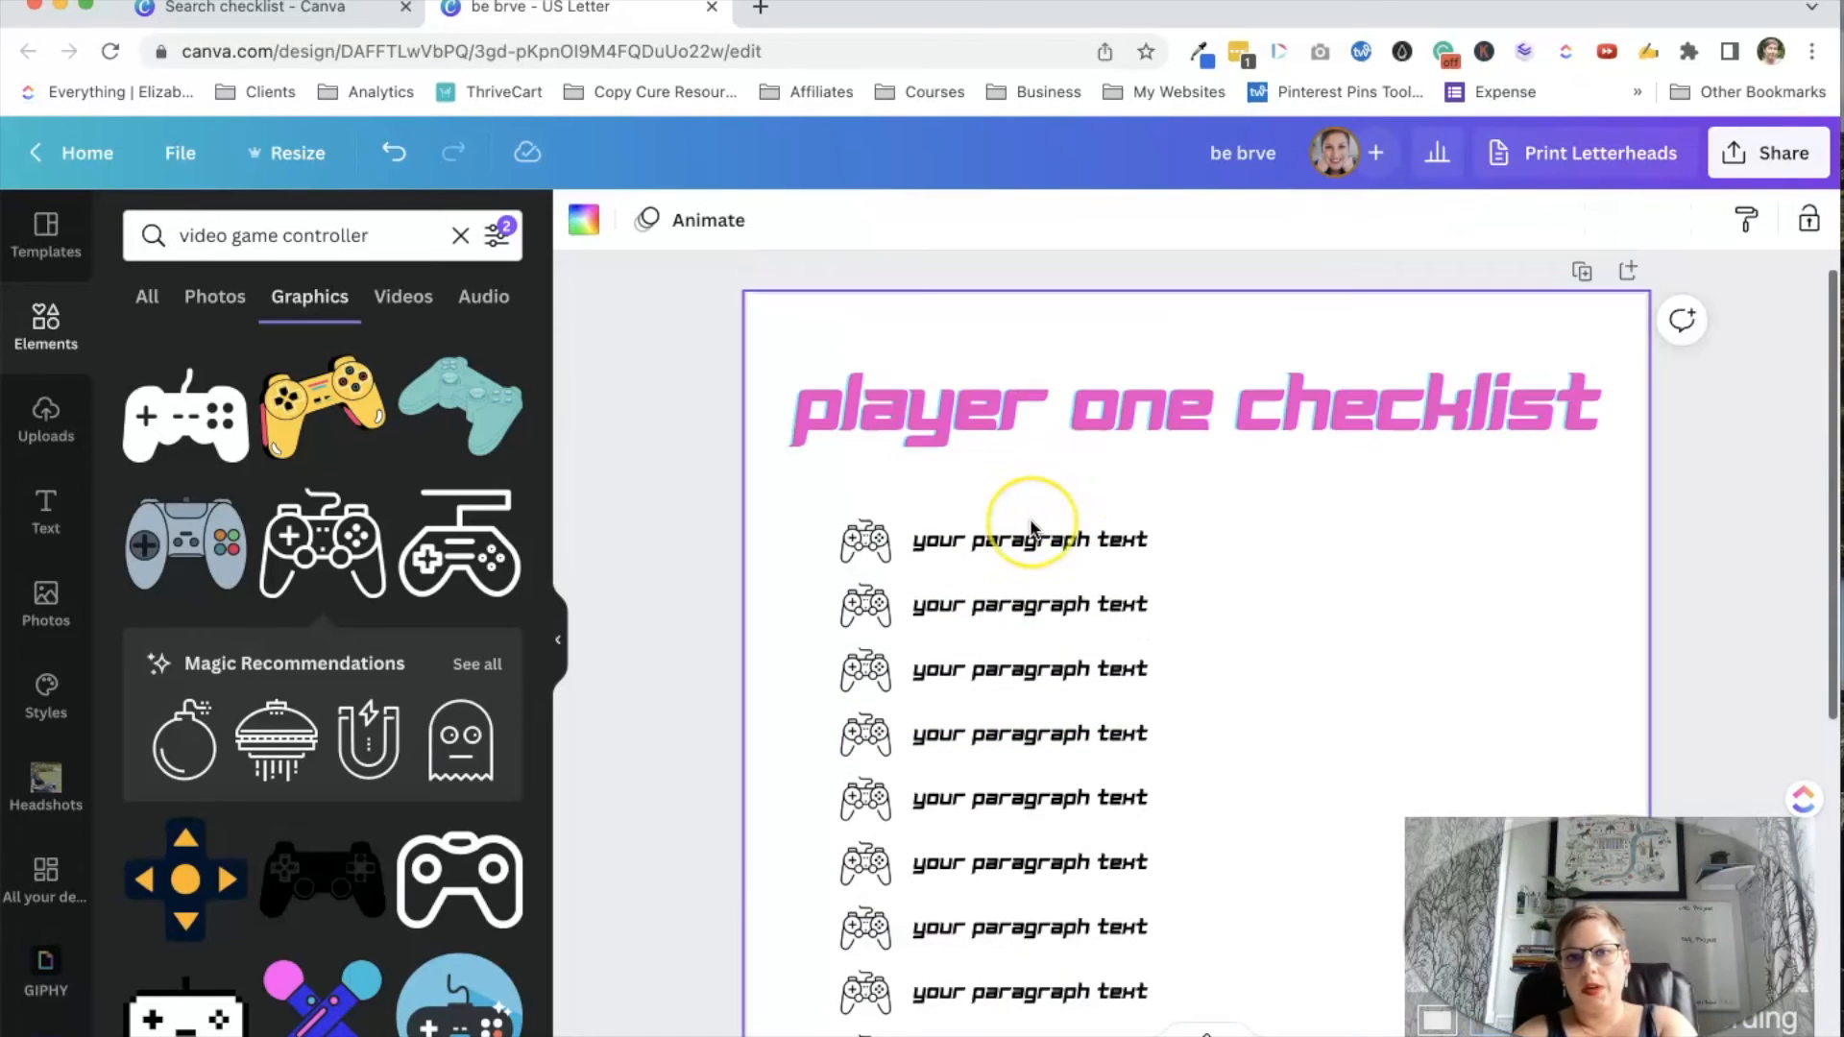
- Select all the controller checklist rows together and shift them down the page, widening the gap below the title
{"action": "scroll", "coordinate": [1030, 524], "scroll_direction": "down", "scroll_amount": 2}
{"action": "left_click_drag", "start_coordinate": [1229, 374], "coordinate": [890, 802]}
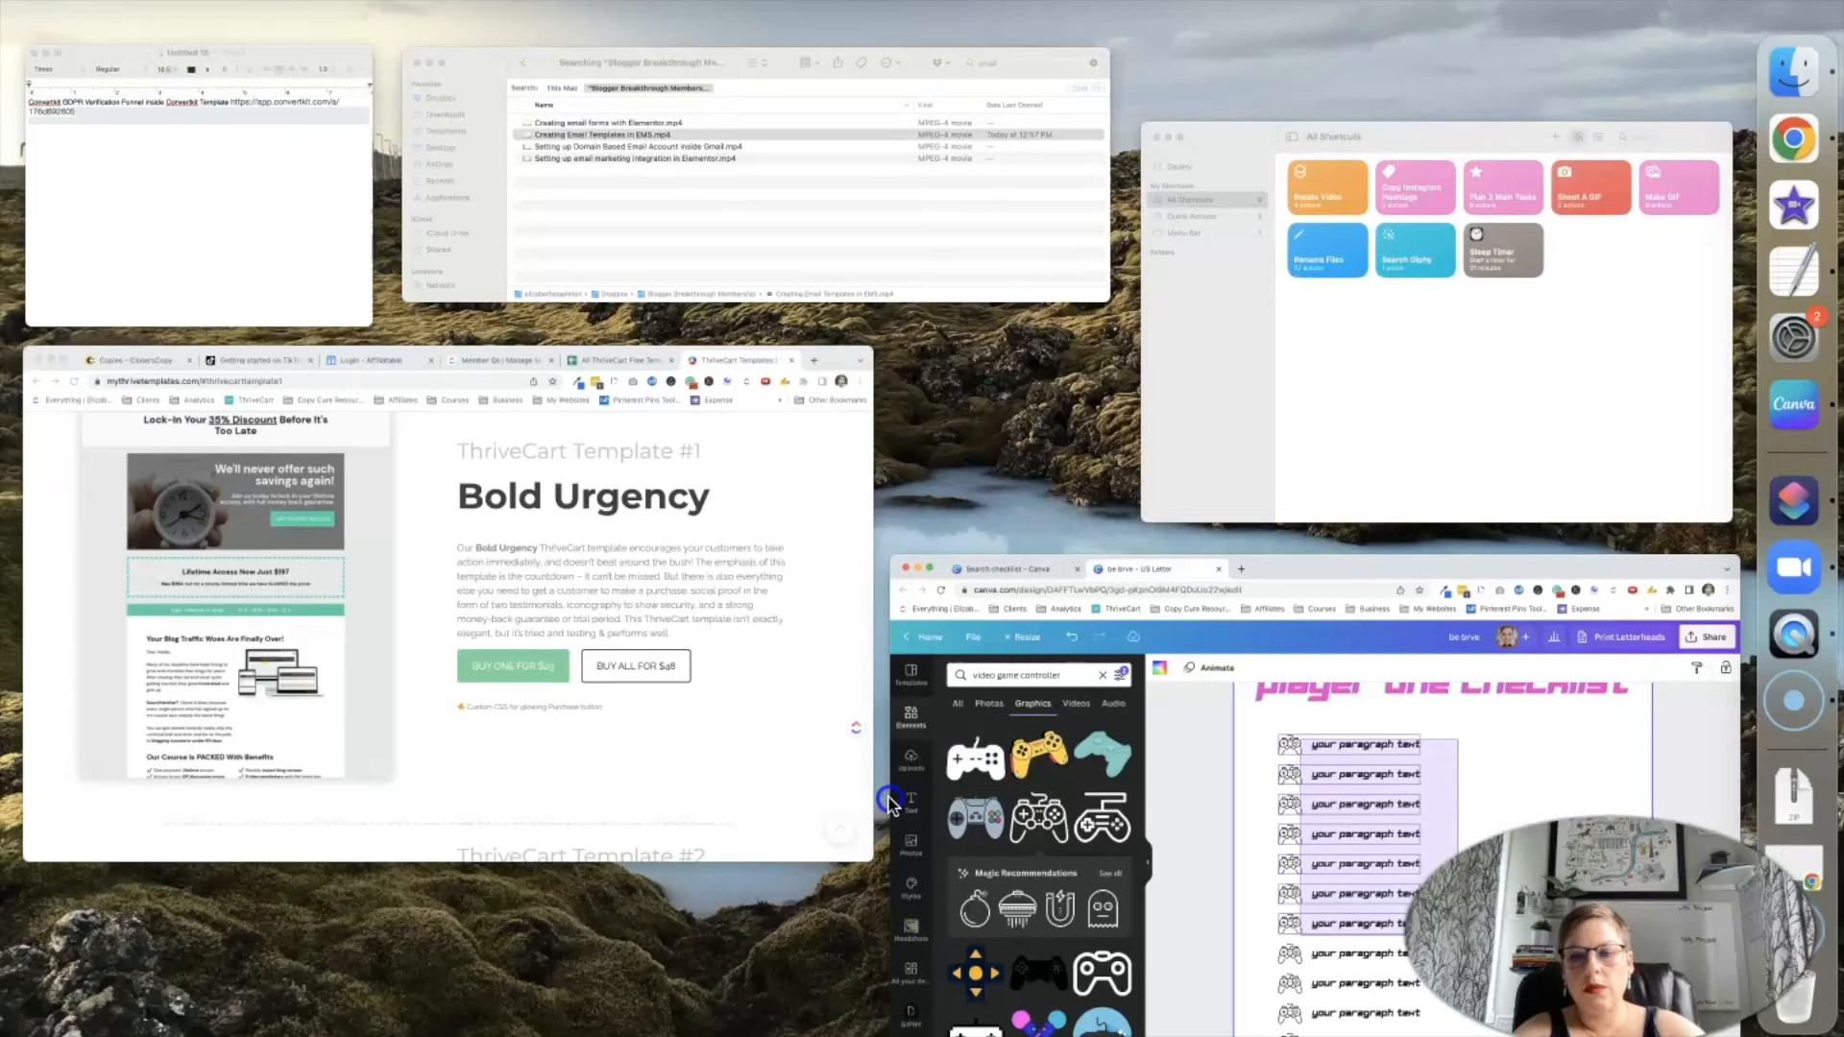
{"action": "left_click", "coordinate": [1237, 776]}
{"action": "scroll", "coordinate": [1236, 769], "scroll_direction": "down", "scroll_amount": 3}
{"action": "left_click_drag", "start_coordinate": [1120, 818], "coordinate": [988, 515]}
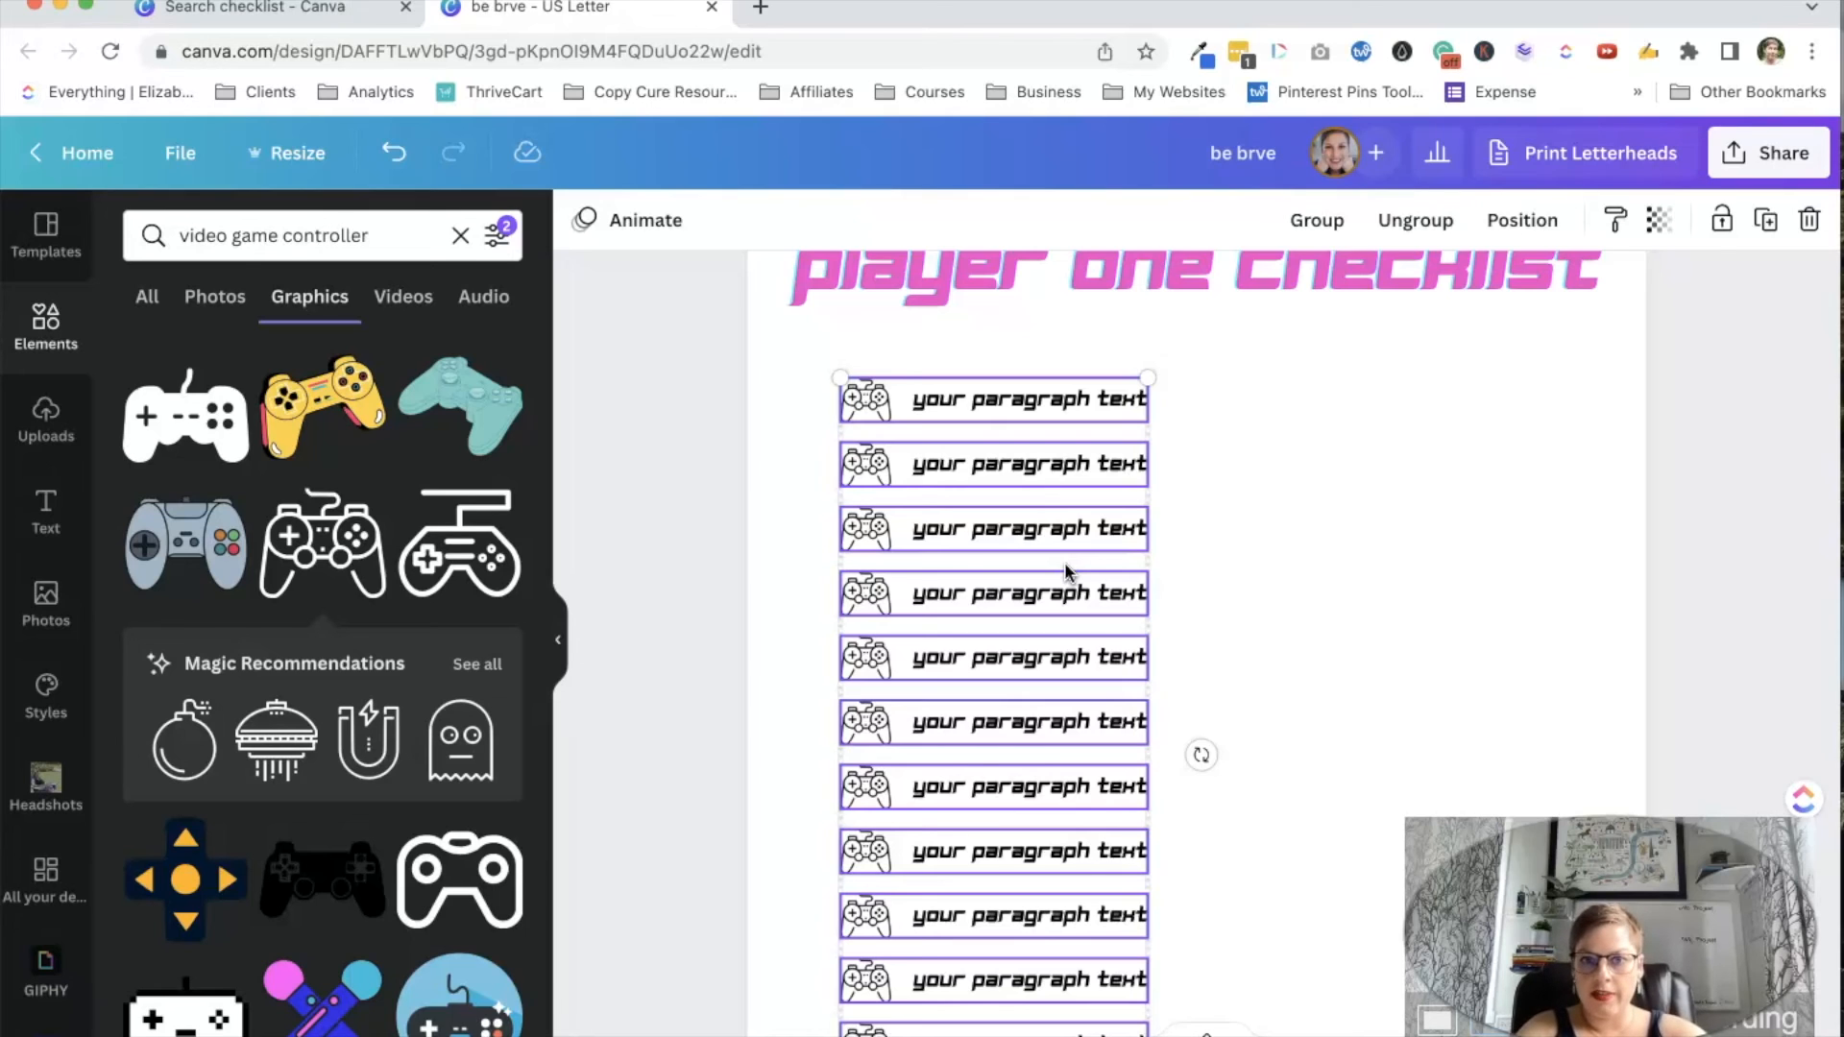
{"action": "key", "text": "shift+Down"}
{"action": "key", "text": "shift+Down"}
{"action": "key", "text": "shift+Down"}
{"action": "key", "text": "shift+Down"}
{"action": "key", "text": "shift+Down"}
{"action": "key", "text": "shift+Down"}
{"action": "key", "text": "shift+Down"}
{"action": "key", "text": "shift+Down"}
{"action": "key", "text": "shift+Down"}
{"action": "key", "text": "shift+Down"}
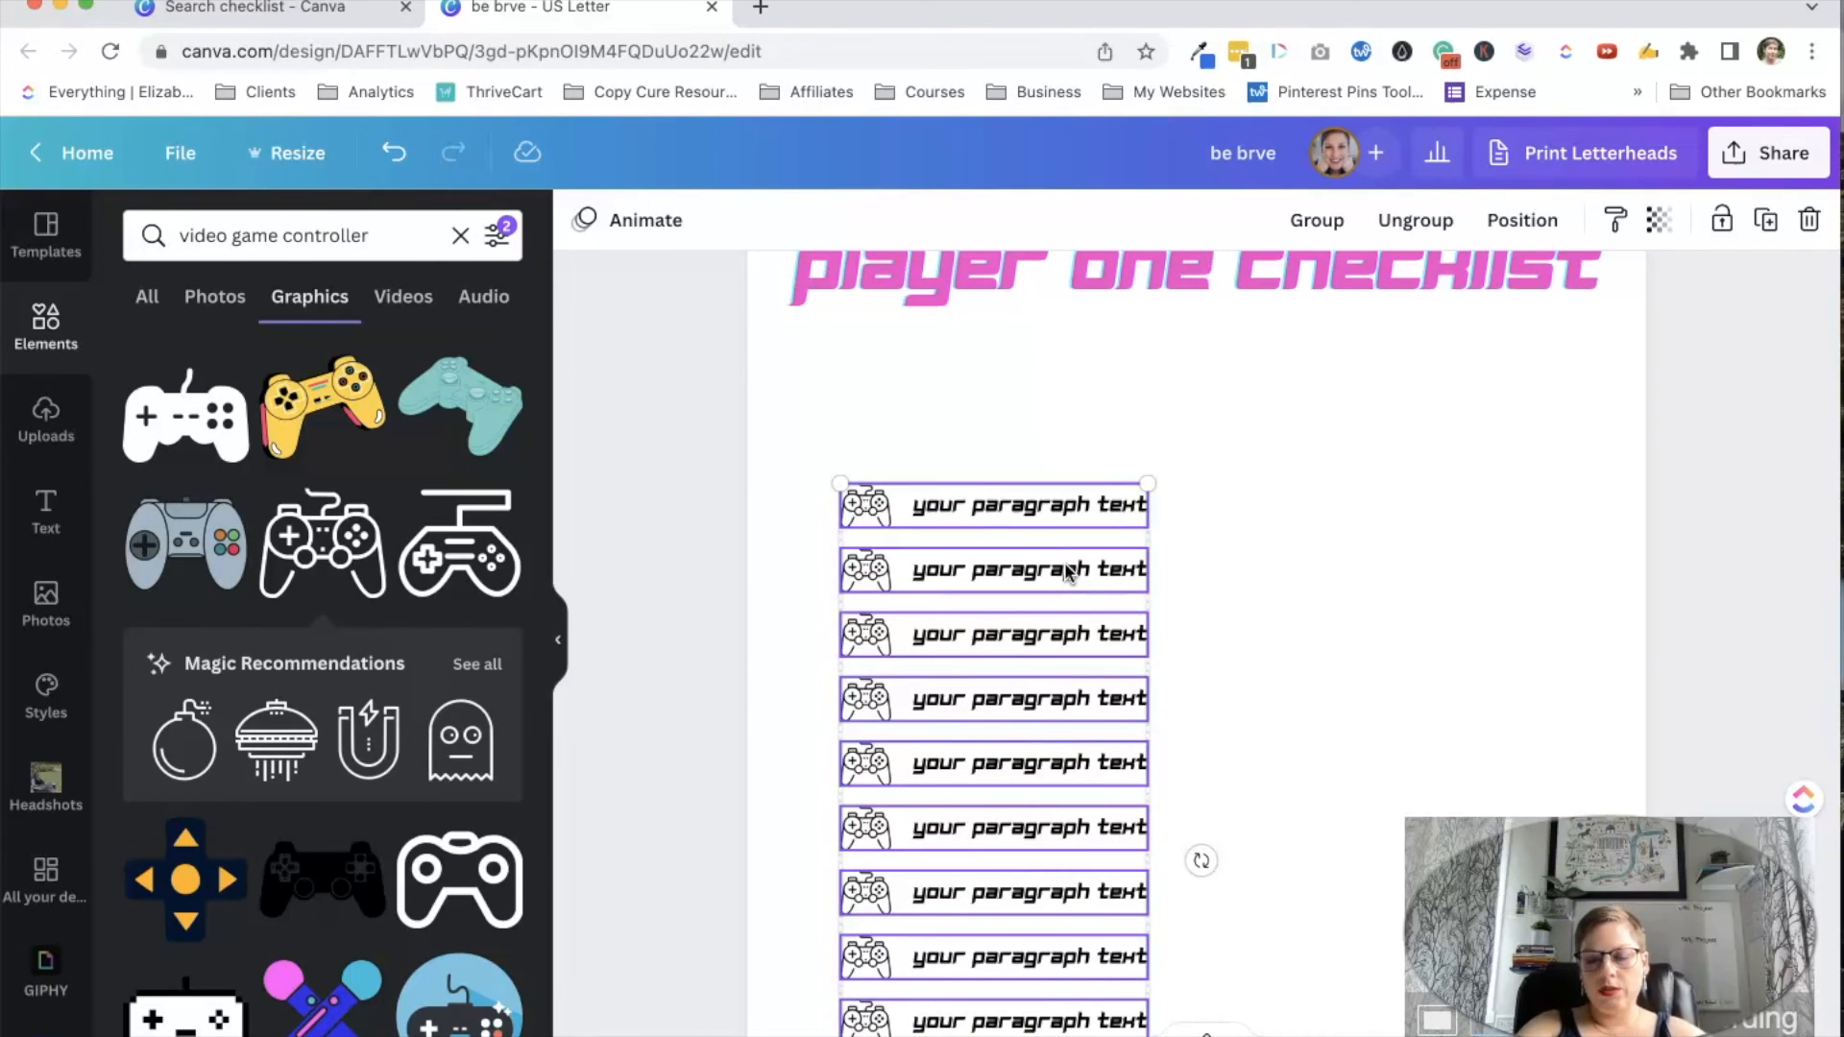
- Nudge the selected checklist rows back up slightly to balance their spacing between the title and the page's lower edge
{"action": "key", "text": "Up"}
{"action": "key", "text": "Up"}
{"action": "key", "text": "Up"}
{"action": "key", "text": "Up"}
{"action": "key", "text": "Up"}
{"action": "key", "text": "Up"}
{"action": "key", "text": "shift+Up"}
{"action": "key", "text": "shift+Up"}
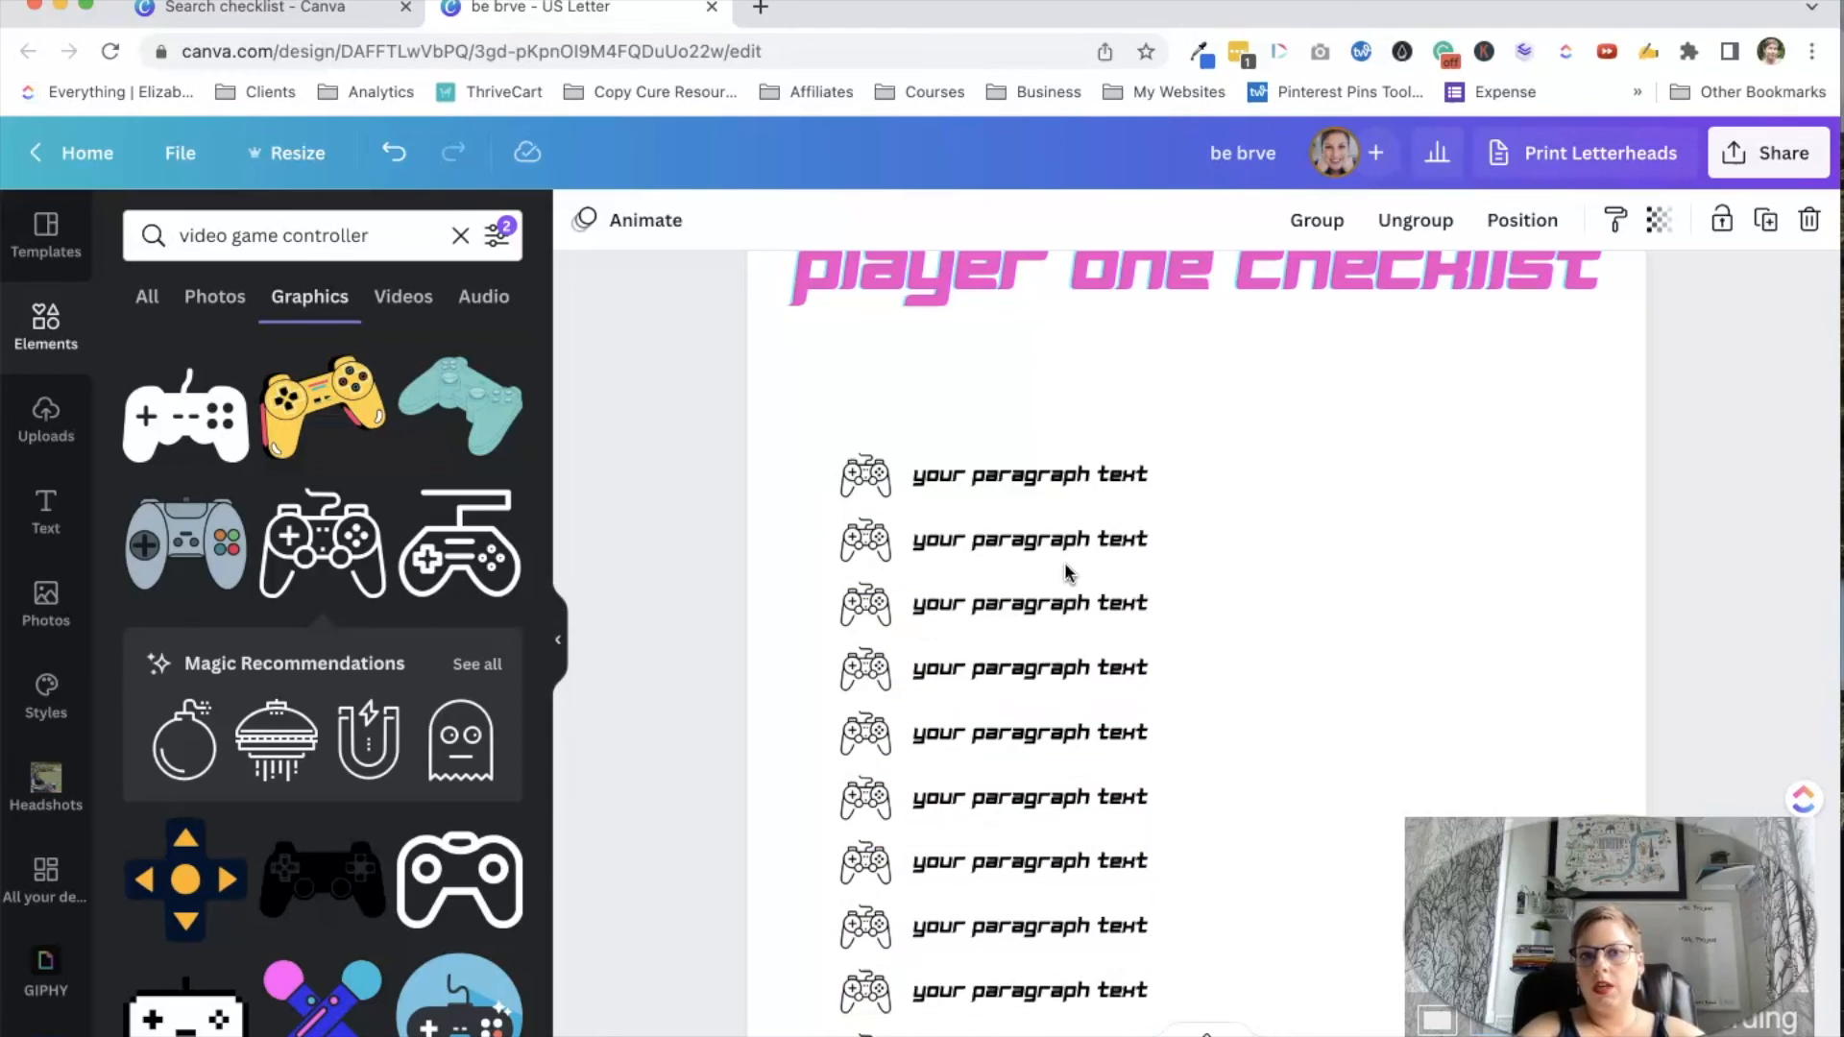
{"action": "key", "text": "shift+Up"}
{"action": "key", "text": "shift+Up"}
{"action": "key", "text": "shift+Up"}
{"action": "key", "text": "shift+Up"}
{"action": "scroll", "coordinate": [1065, 564], "scroll_direction": "down", "scroll_amount": 4}
{"action": "scroll", "coordinate": [1064, 566], "scroll_direction": "up", "scroll_amount": 1}
{"action": "scroll", "coordinate": [1064, 561], "scroll_direction": "up", "scroll_amount": 1}
{"action": "left_click", "coordinate": [1278, 483]}
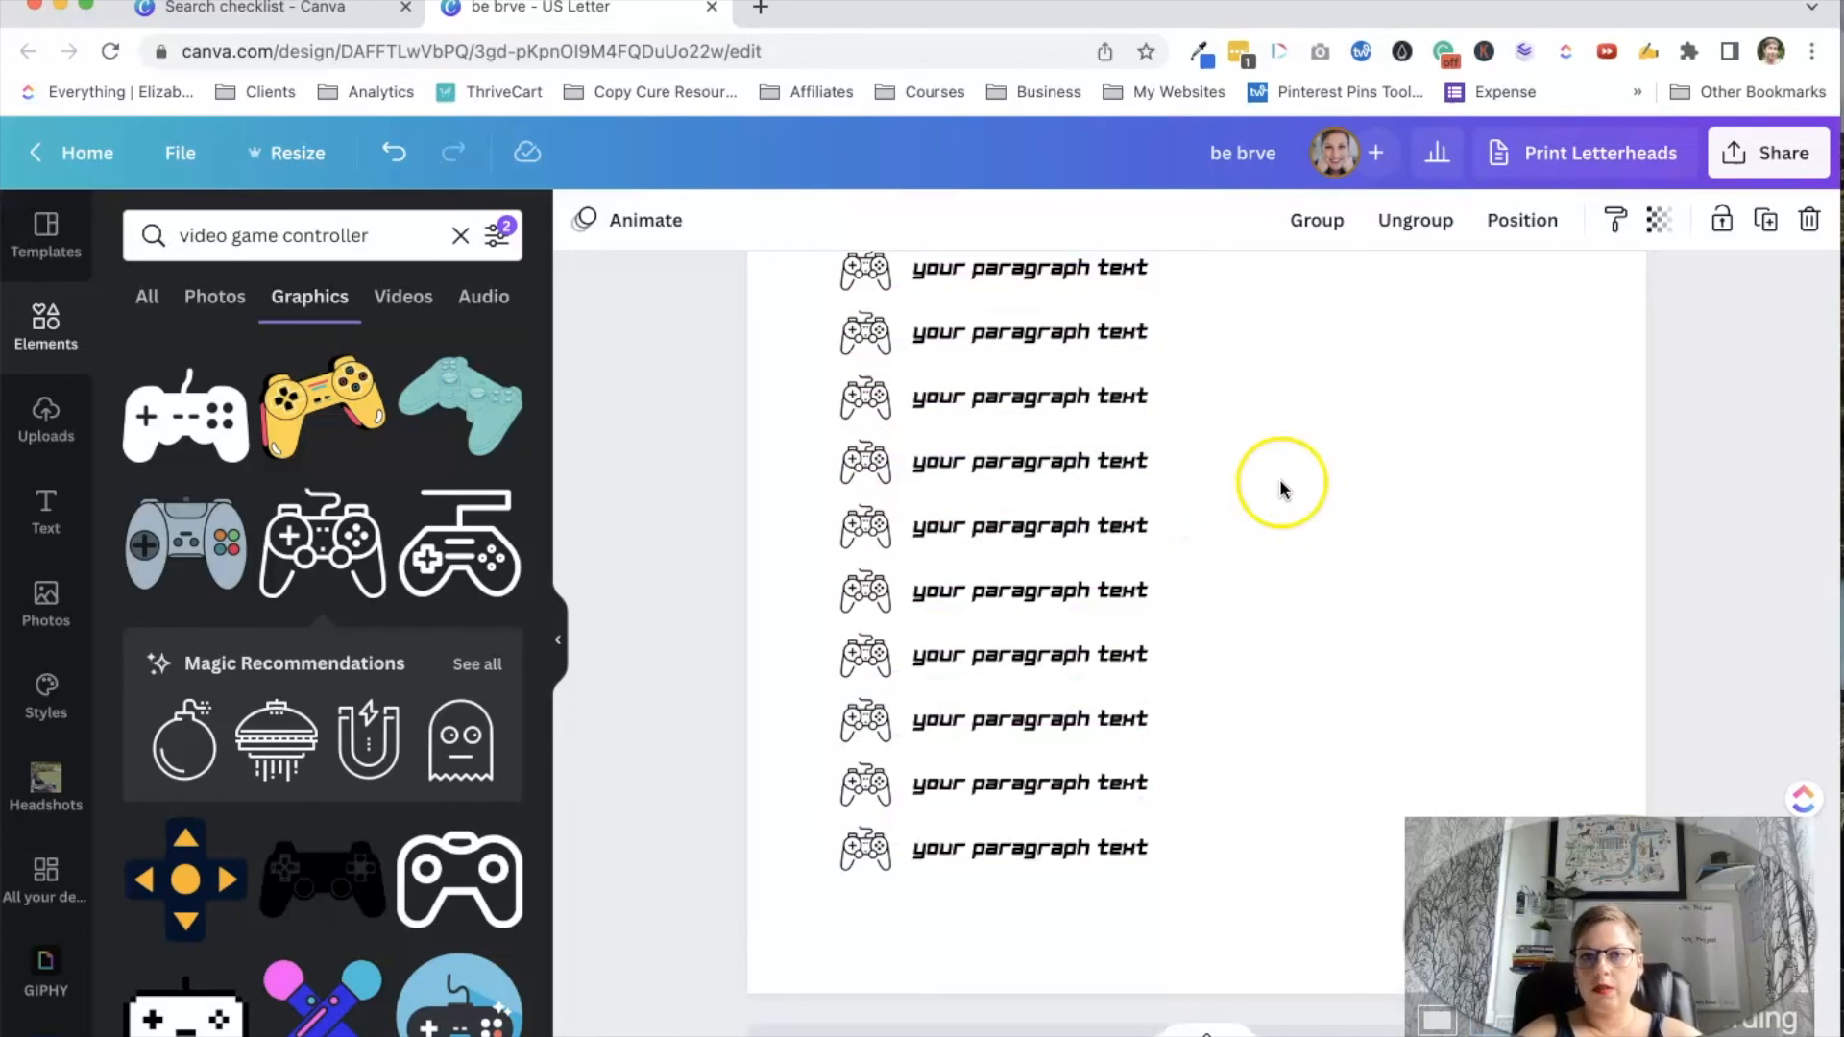
- Add a blue rectangle at the top of the page, stretched to full page width and shortened into a header band over the title
{"action": "scroll", "coordinate": [1291, 478], "scroll_direction": "up", "scroll_amount": 5}
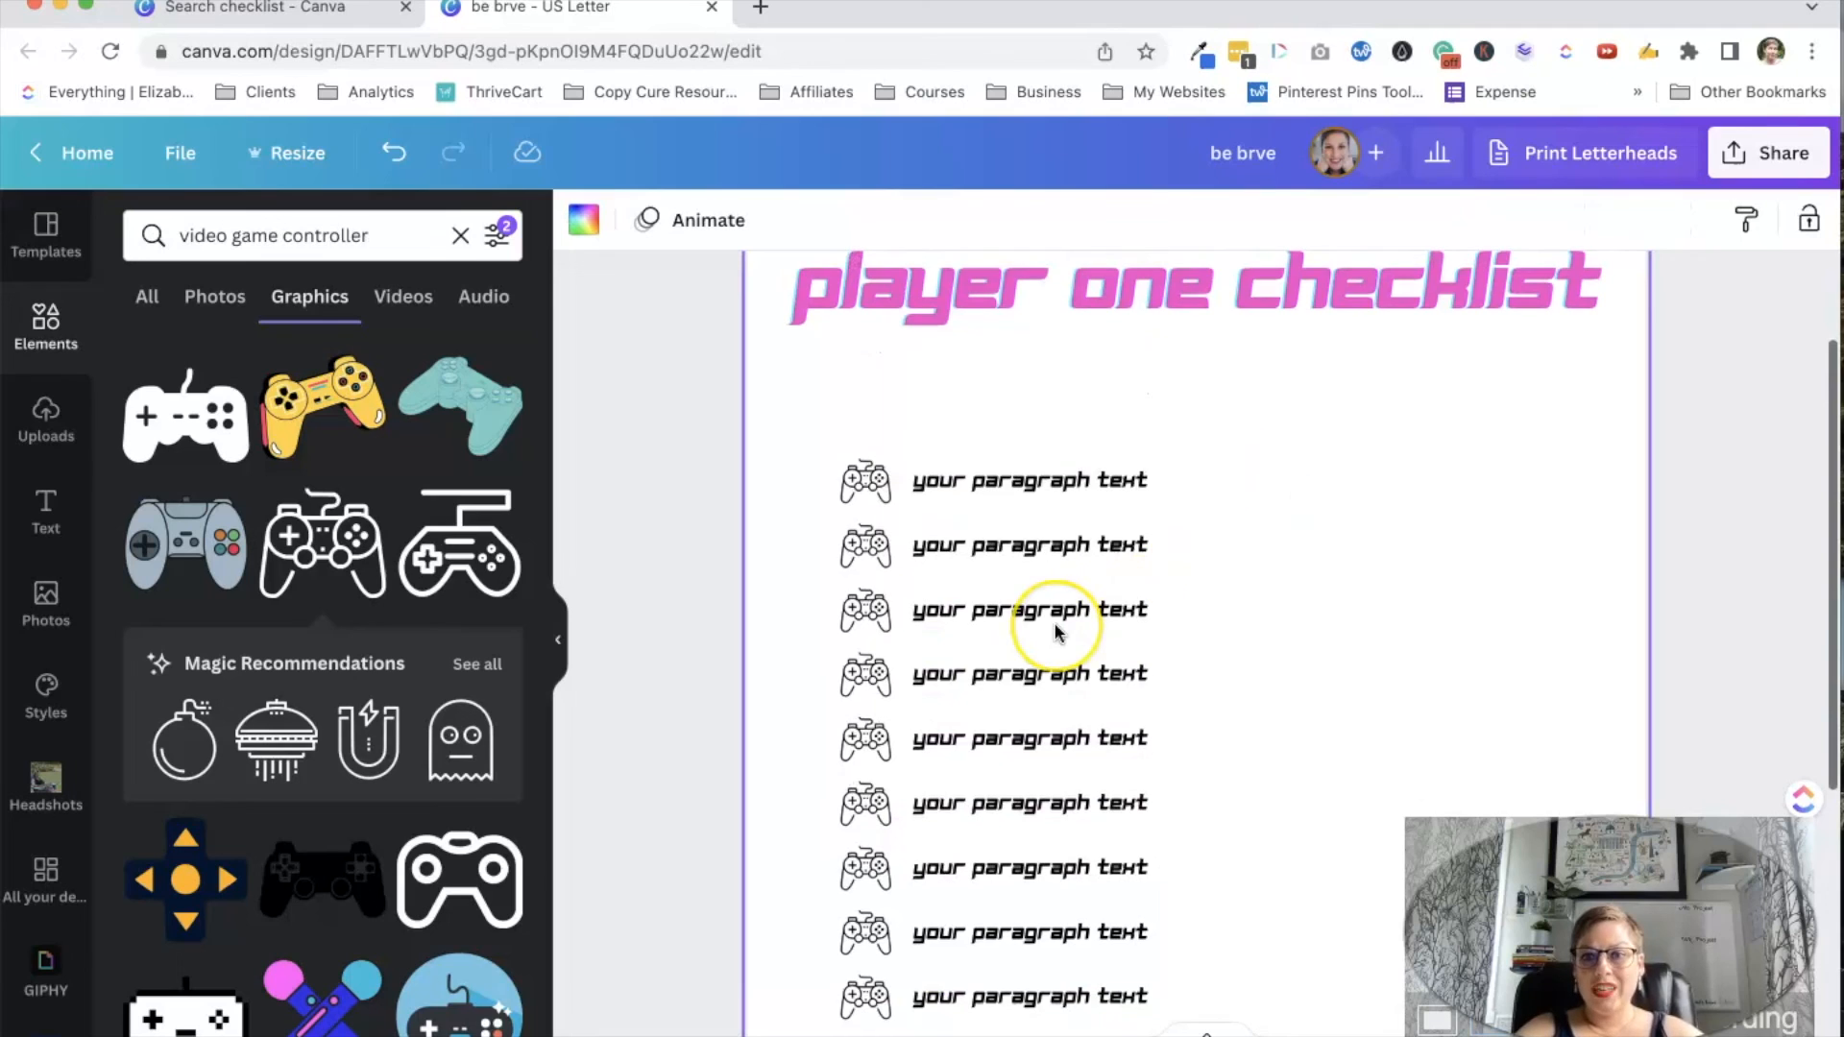
{"action": "scroll", "coordinate": [1051, 629], "scroll_direction": "up", "scroll_amount": 3}
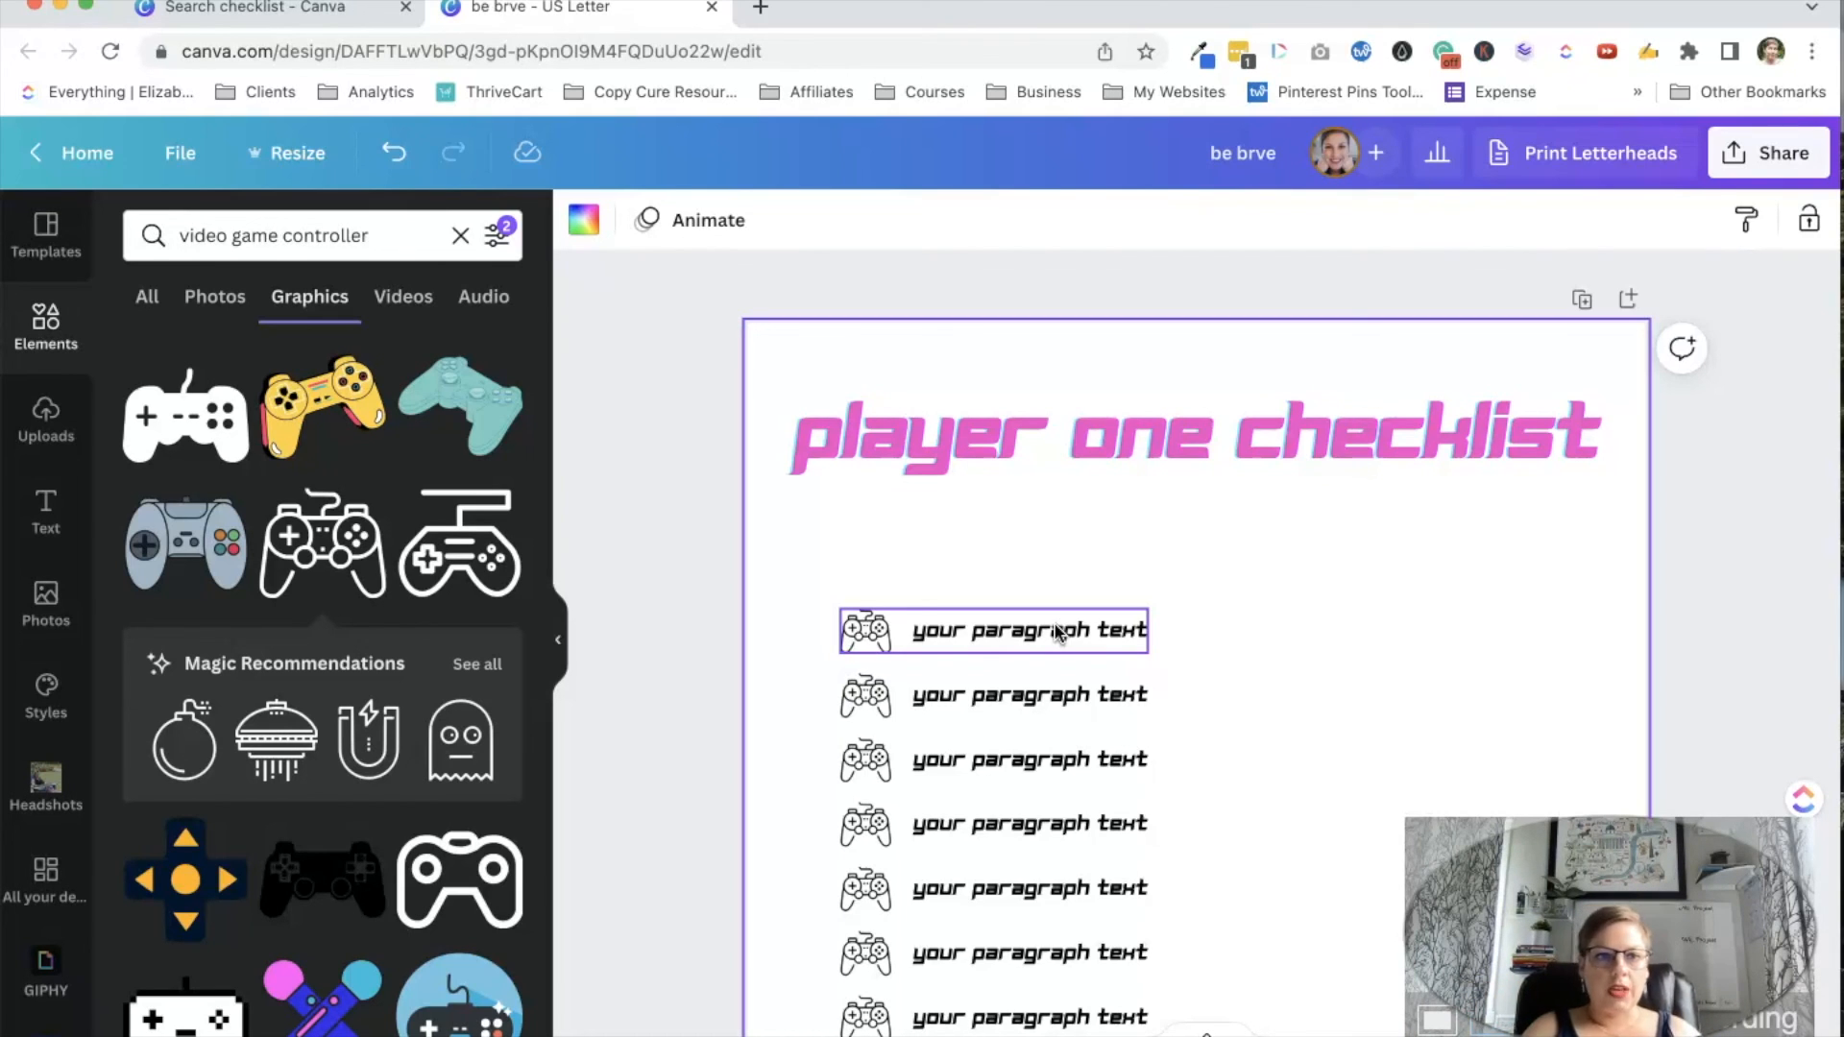
{"action": "left_click", "coordinate": [1369, 559]}
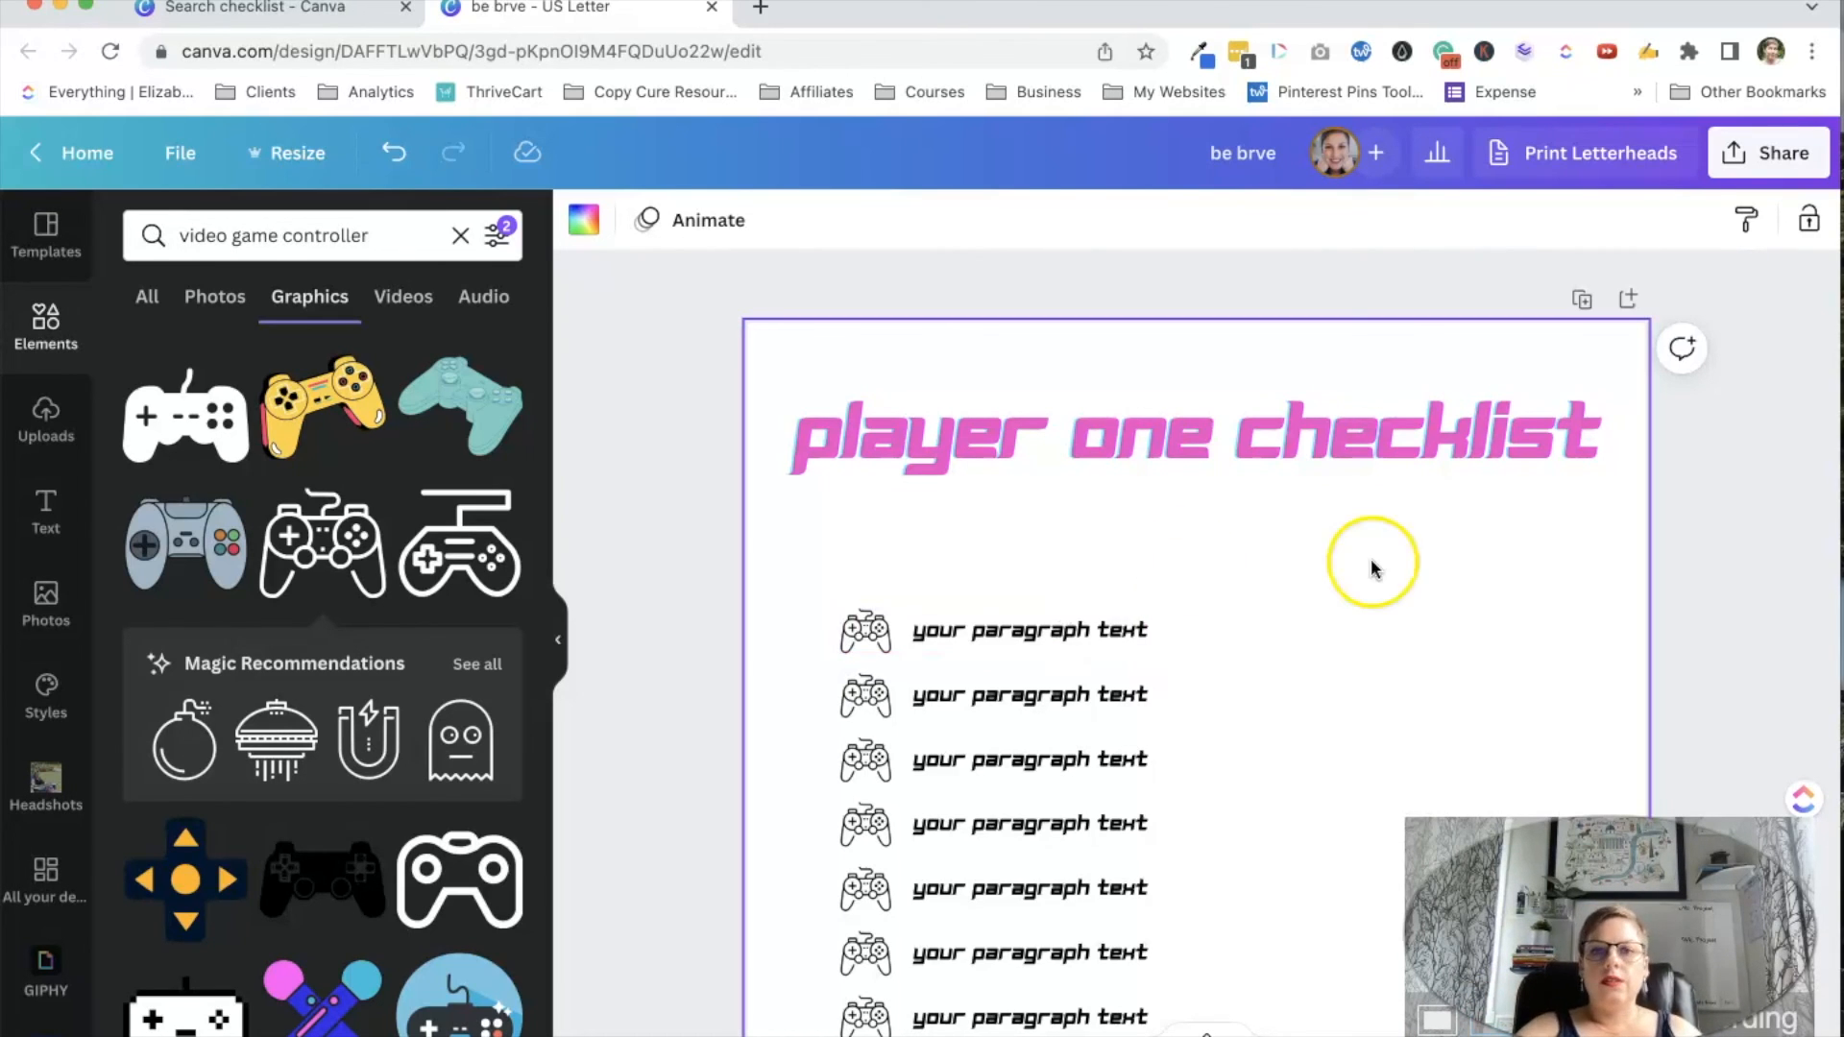
{"action": "key", "text": "r"}
{"action": "left_click", "coordinate": [1112, 847]}
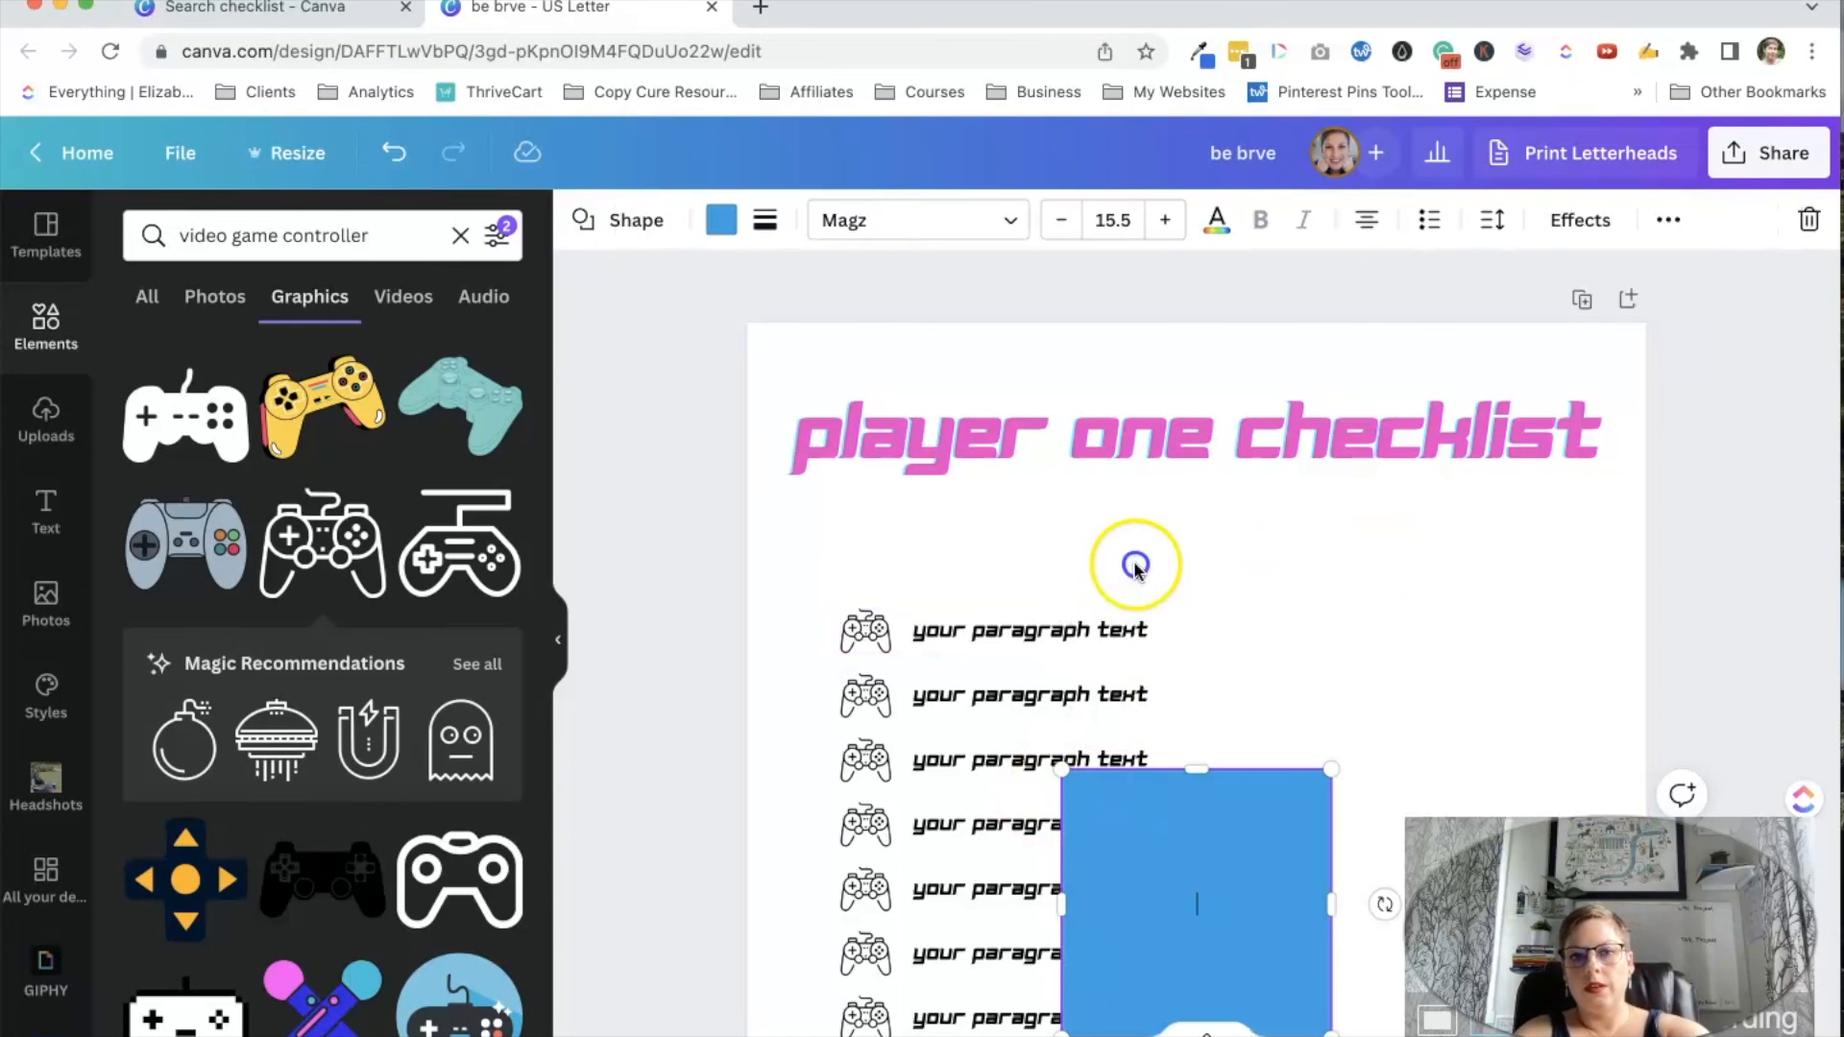
{"action": "left_click", "coordinate": [1288, 659]}
{"action": "left_click_drag", "start_coordinate": [1260, 858], "coordinate": [947, 399]}
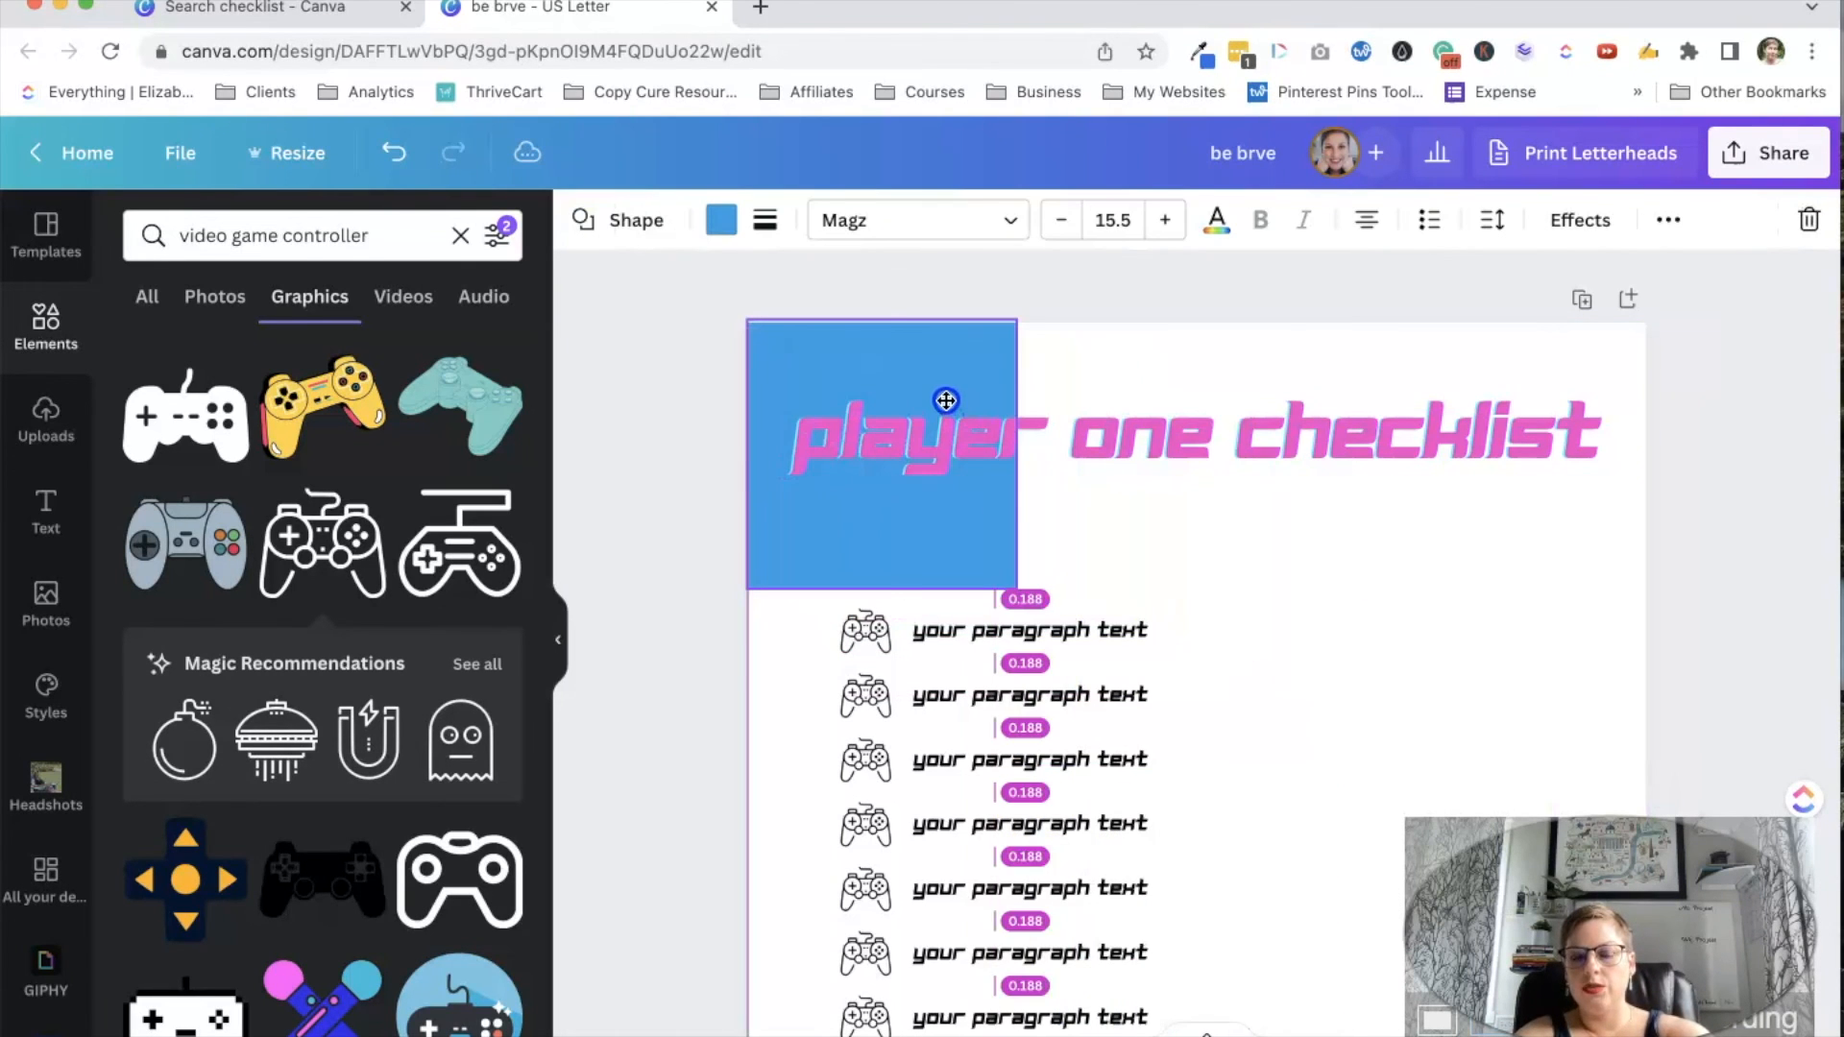
{"action": "left_click_drag", "start_coordinate": [1016, 452], "coordinate": [1639, 457]}
{"action": "left_click_drag", "start_coordinate": [1193, 589], "coordinate": [1194, 536]}
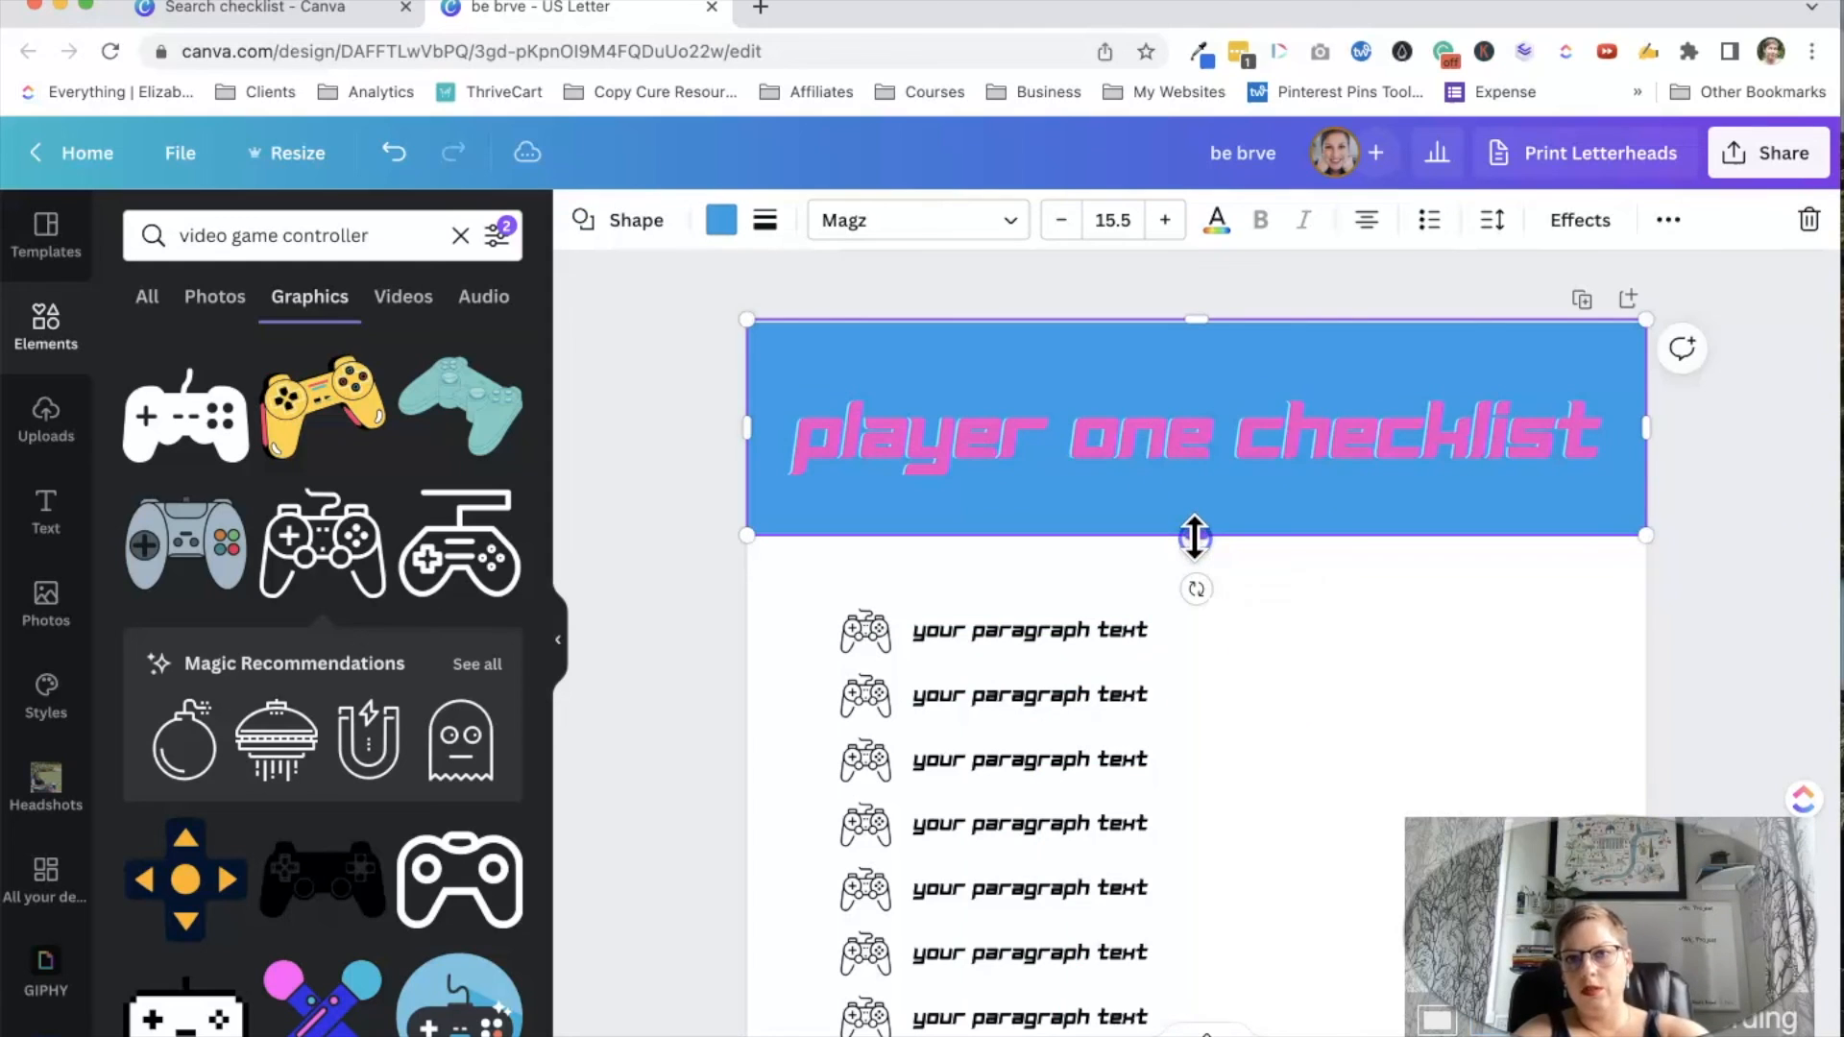
- Reduce the header rectangle's opacity to make it a pale blue band behind the title
{"action": "left_click", "coordinate": [1668, 220]}
{"action": "left_click", "coordinate": [1506, 282]}
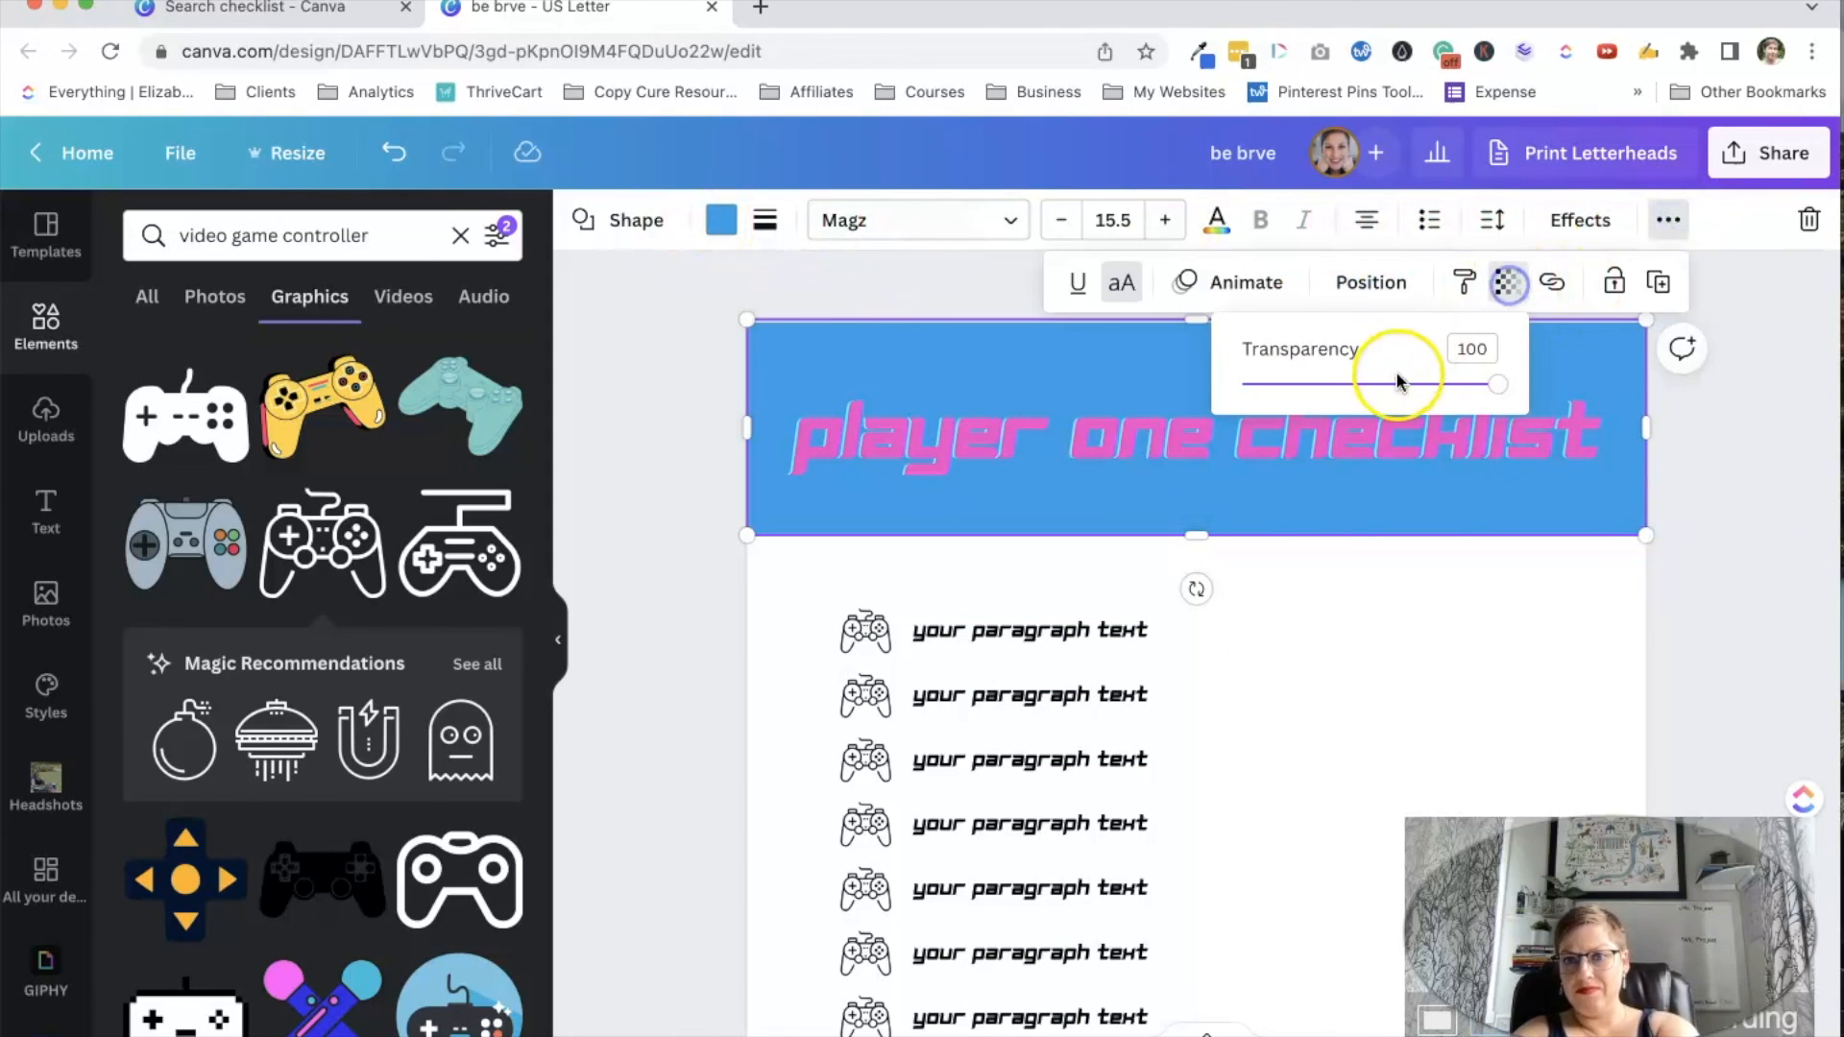
{"action": "left_click", "coordinate": [1389, 383]}
{"action": "left_click_drag", "start_coordinate": [1386, 384], "coordinate": [1333, 458]}
{"action": "left_click", "coordinate": [1329, 700]}
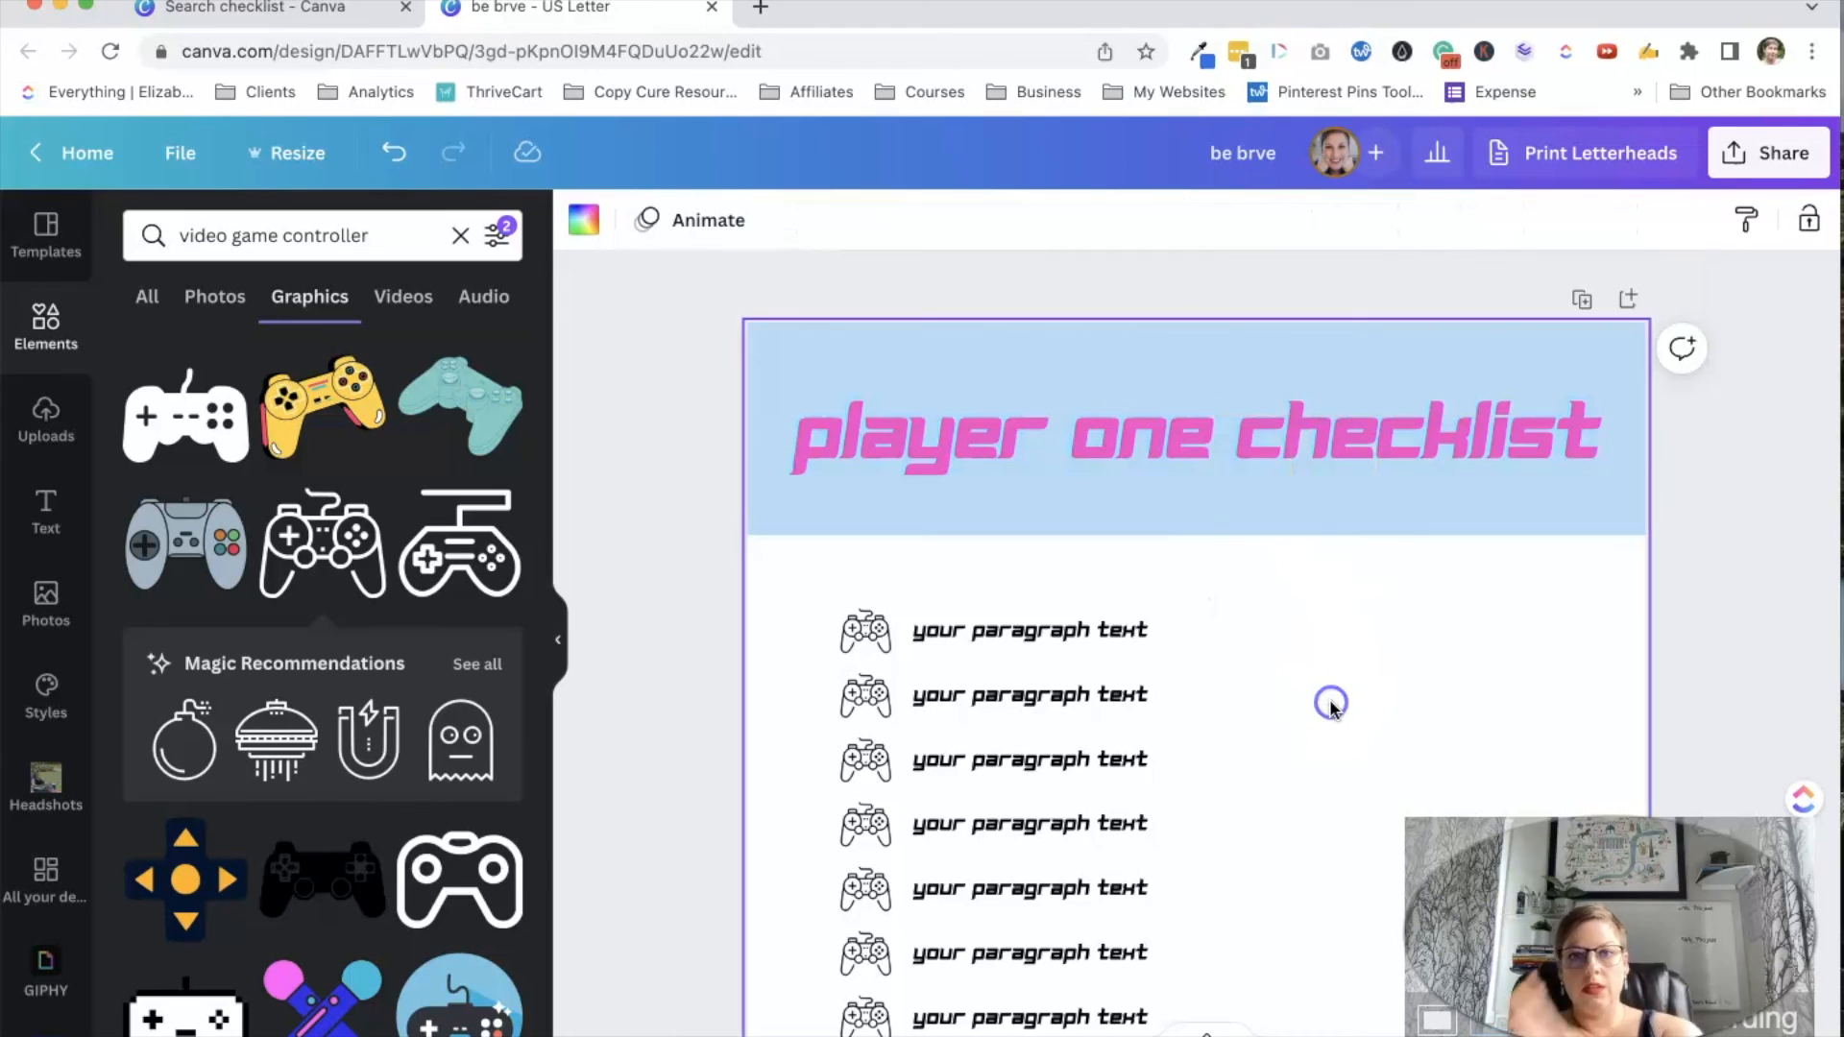
{"action": "scroll", "coordinate": [1329, 699], "scroll_direction": "down", "scroll_amount": 6}
{"action": "scroll", "coordinate": [1330, 707], "scroll_direction": "down", "scroll_amount": 3}
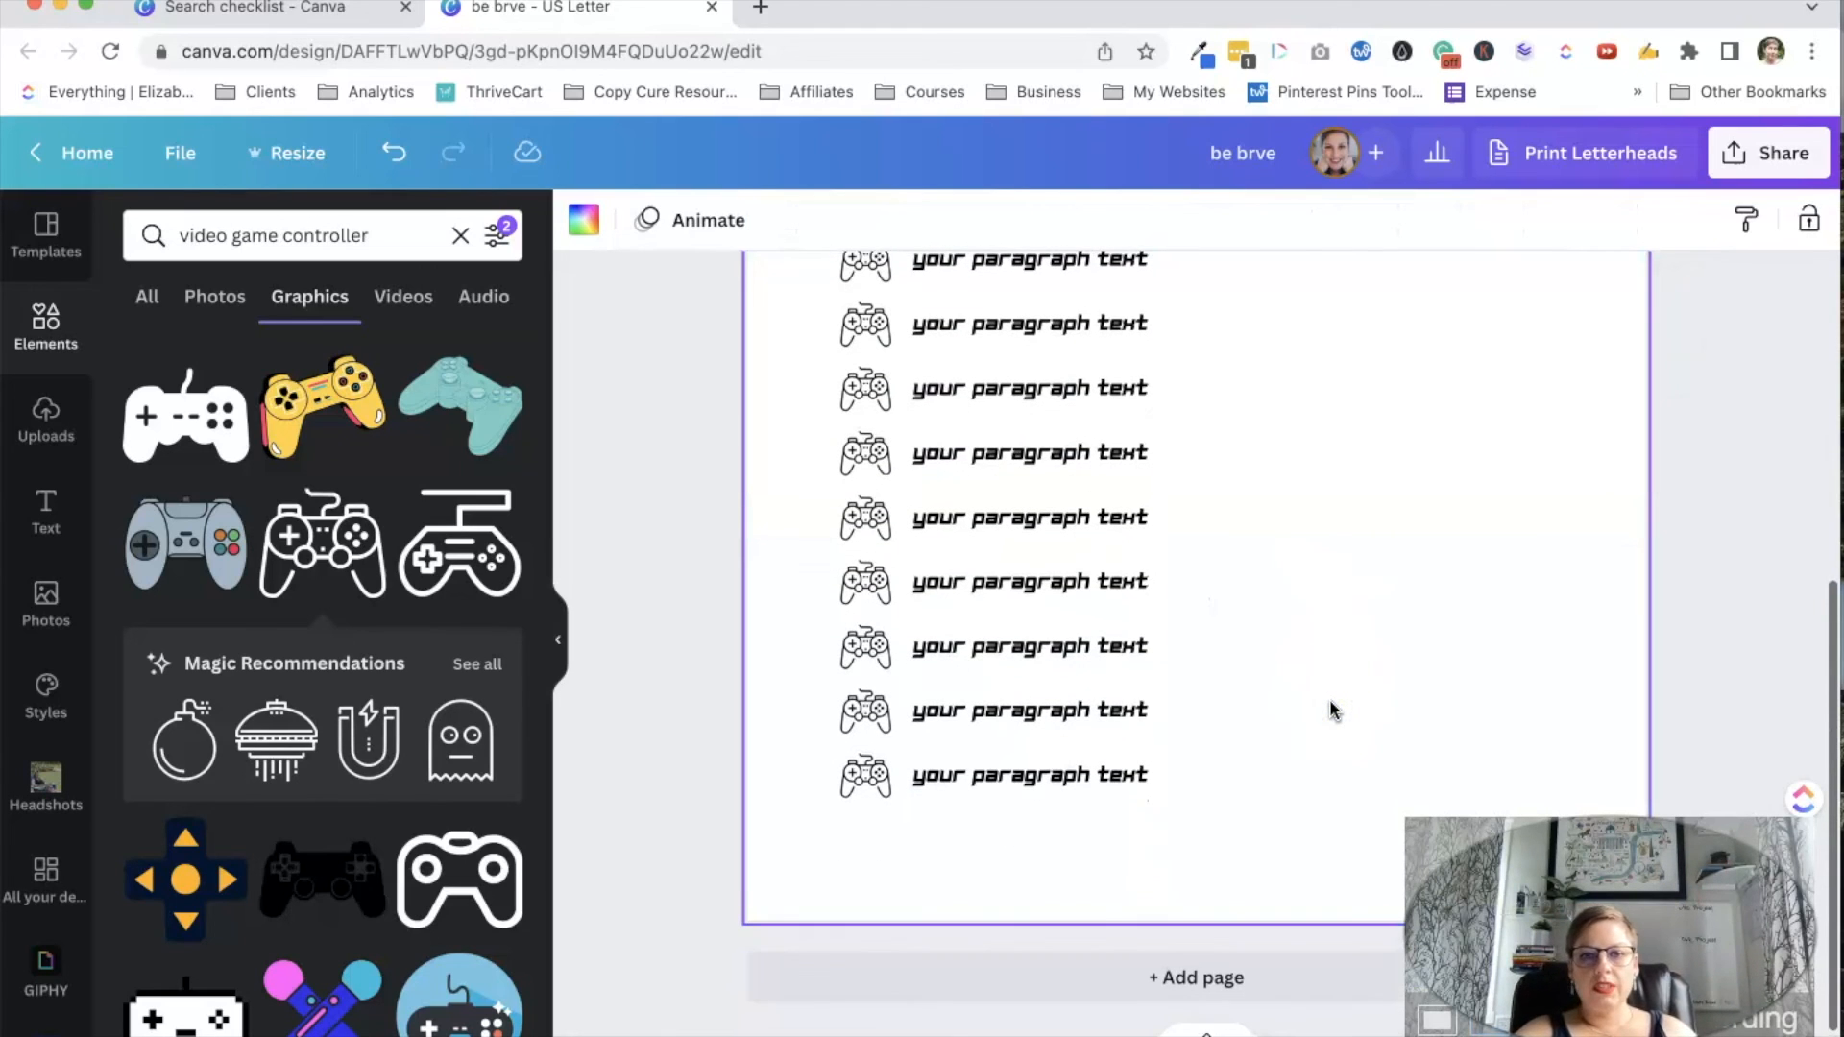